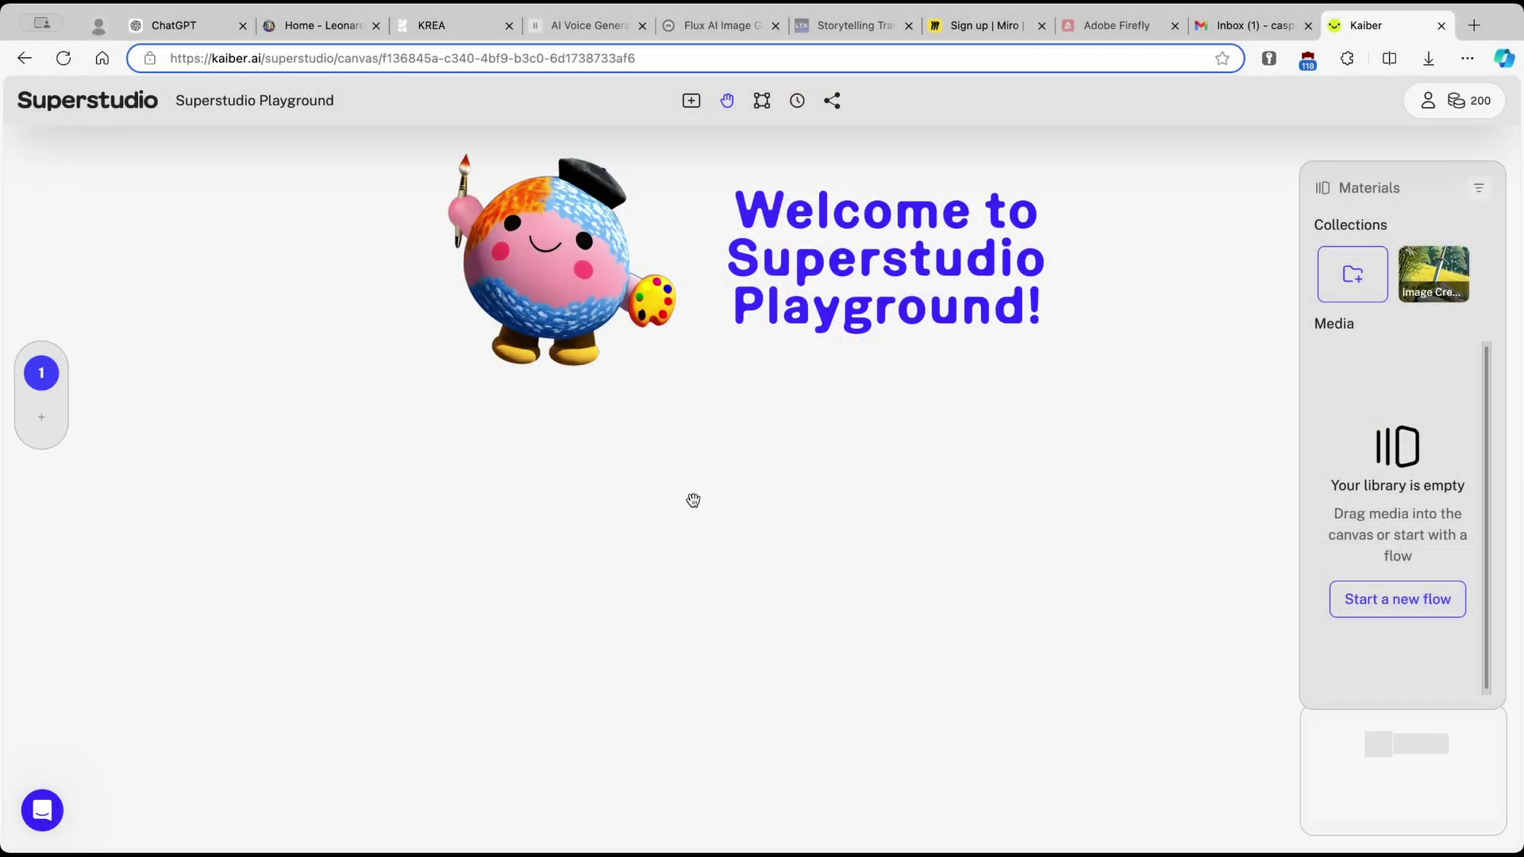
# Switch to KREA, look over the generation tools on its home page, and return to the Kaiber Superstudio canvas
pyautogui.click(453, 31)
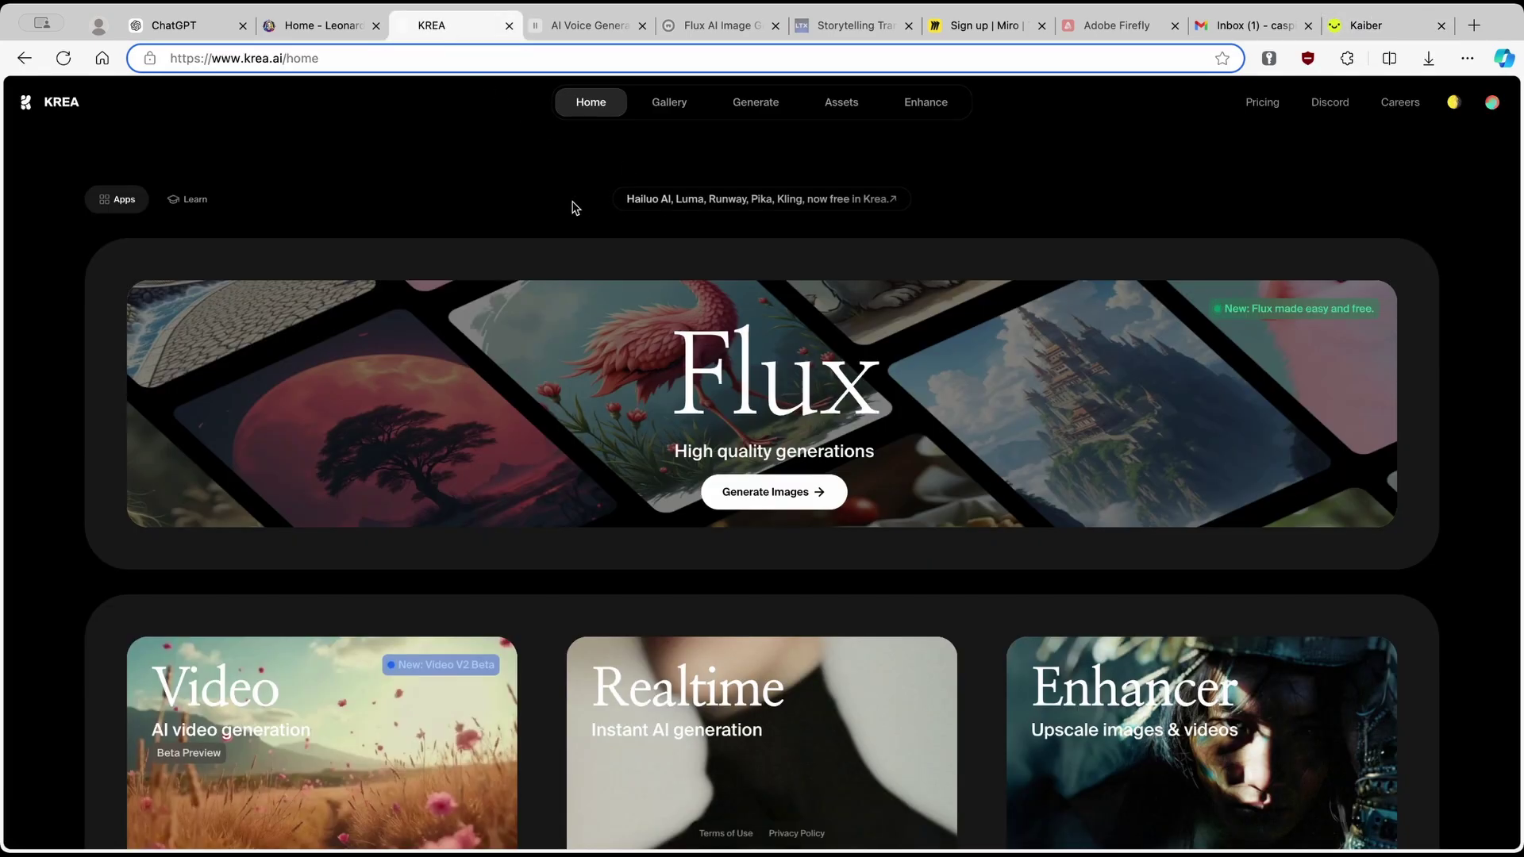
pyautogui.scroll(-3, 574, 208)
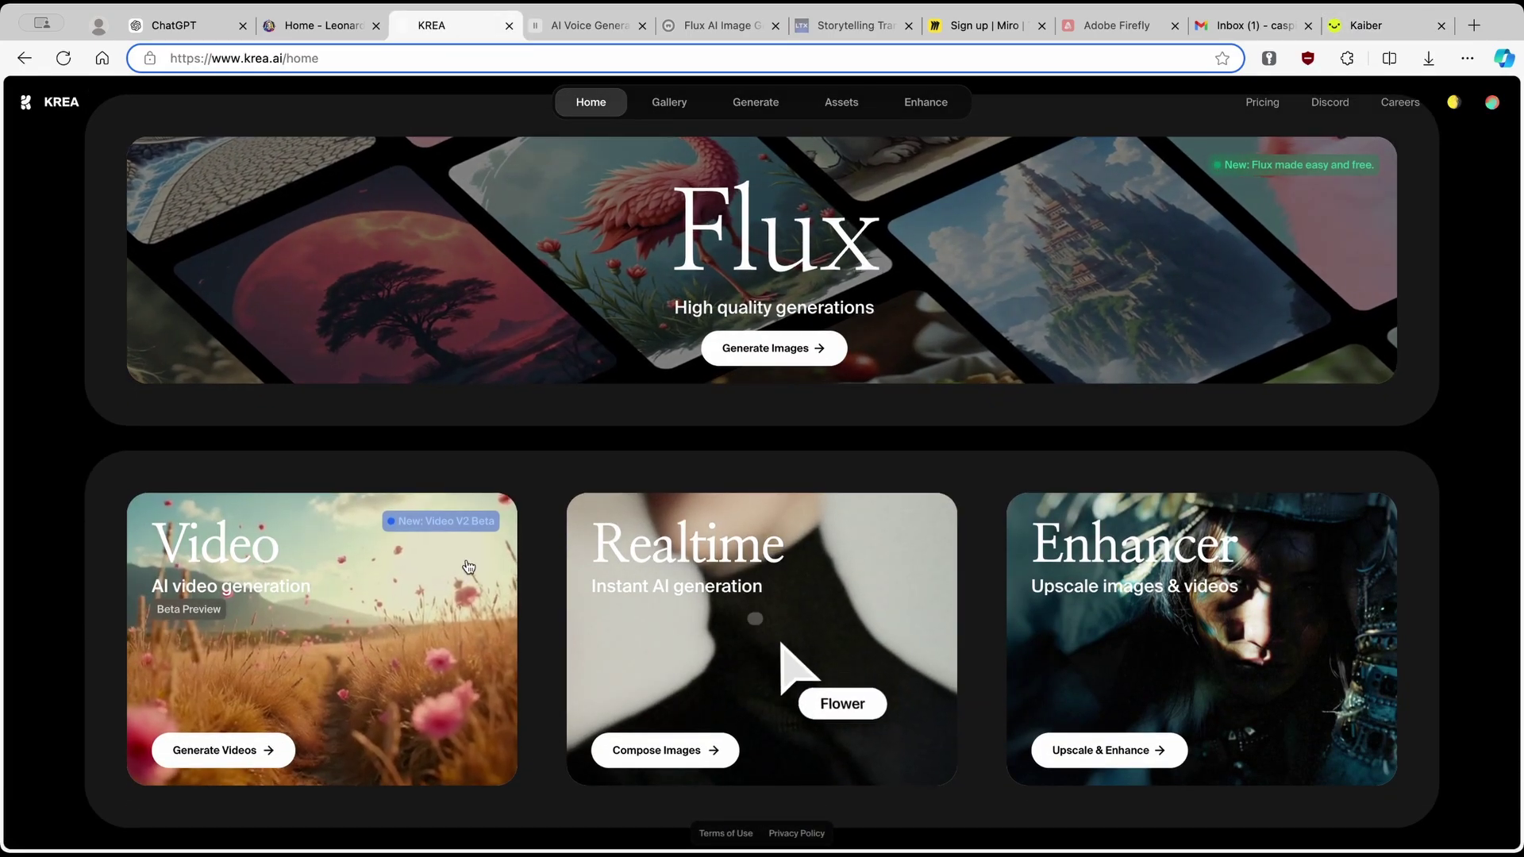
pyautogui.click(469, 566)
pyautogui.click(1362, 30)
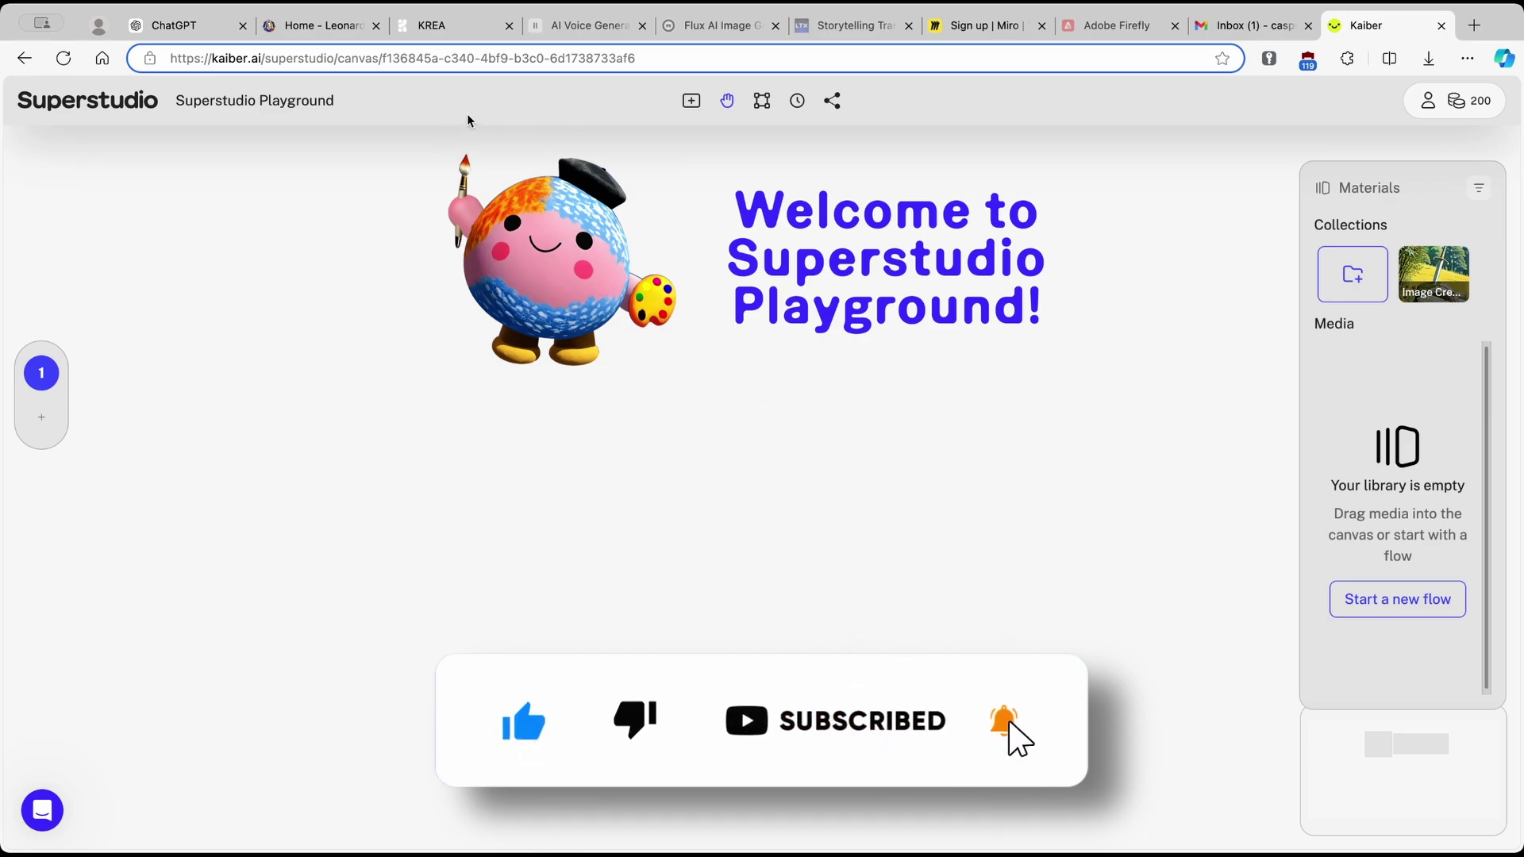
# Open the Upgrade page for the Kaiber account
pyautogui.click(254, 57)
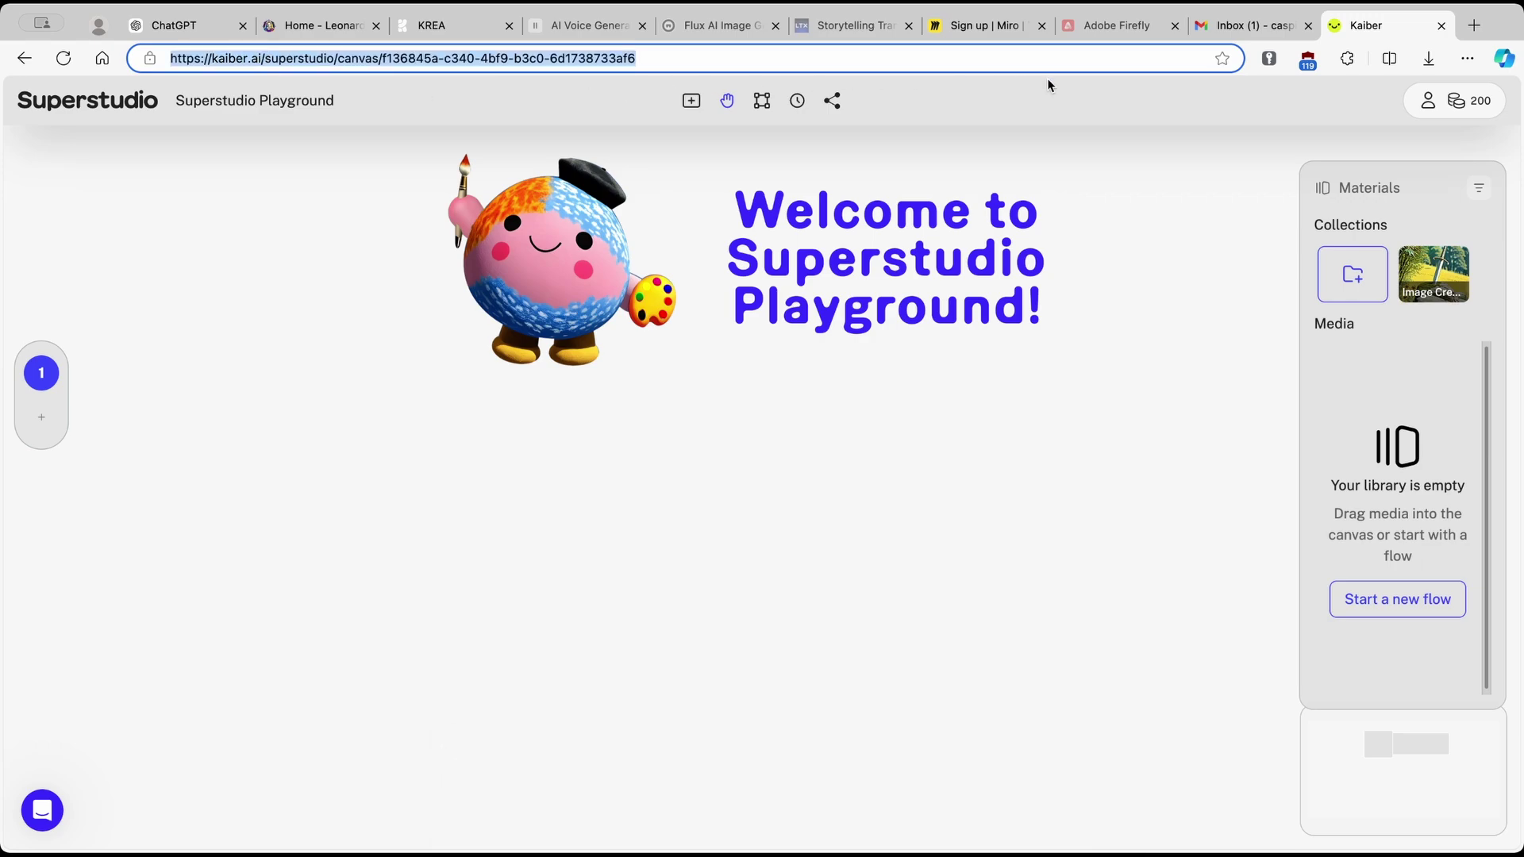
pyautogui.click(1330, 100)
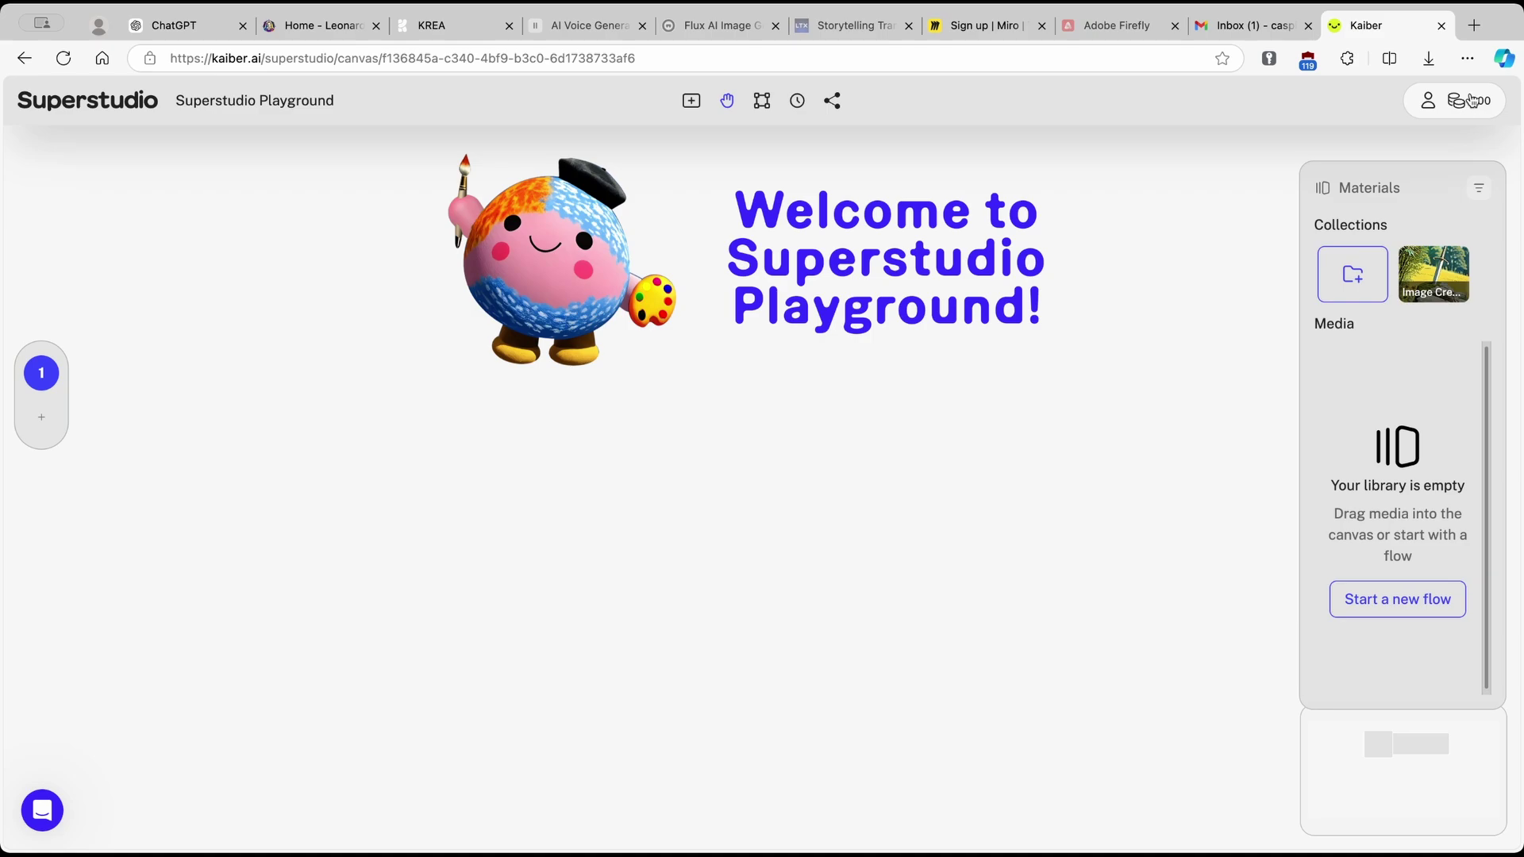
pyautogui.click(1470, 100)
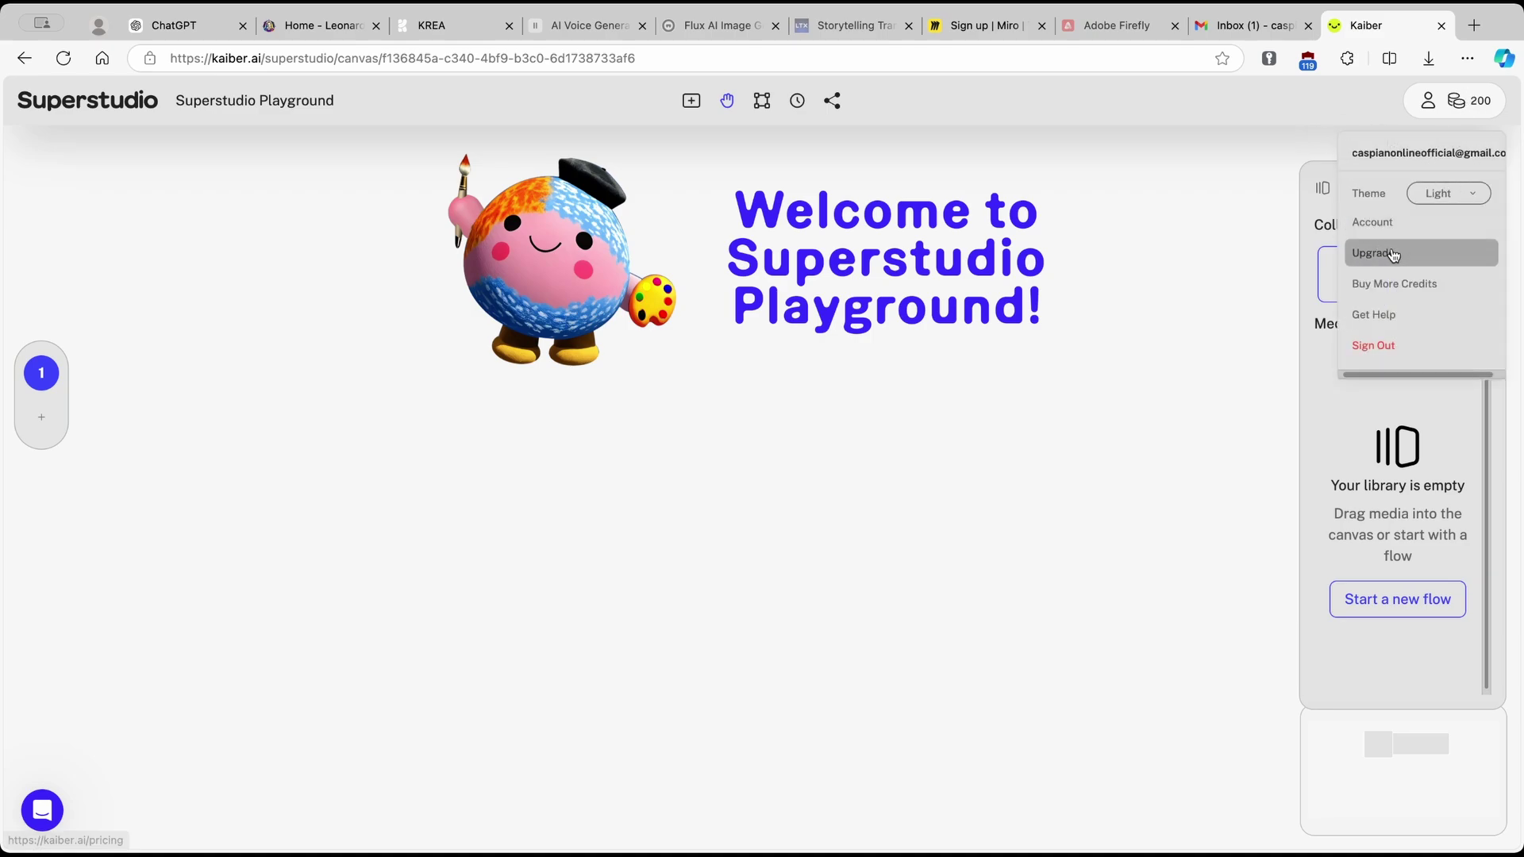
pyautogui.click(1389, 253)
# Examine Kaiber's pricing plans, comparing the credits and prices of the Monthly and Annual subscriptions
pyautogui.click(957, 196)
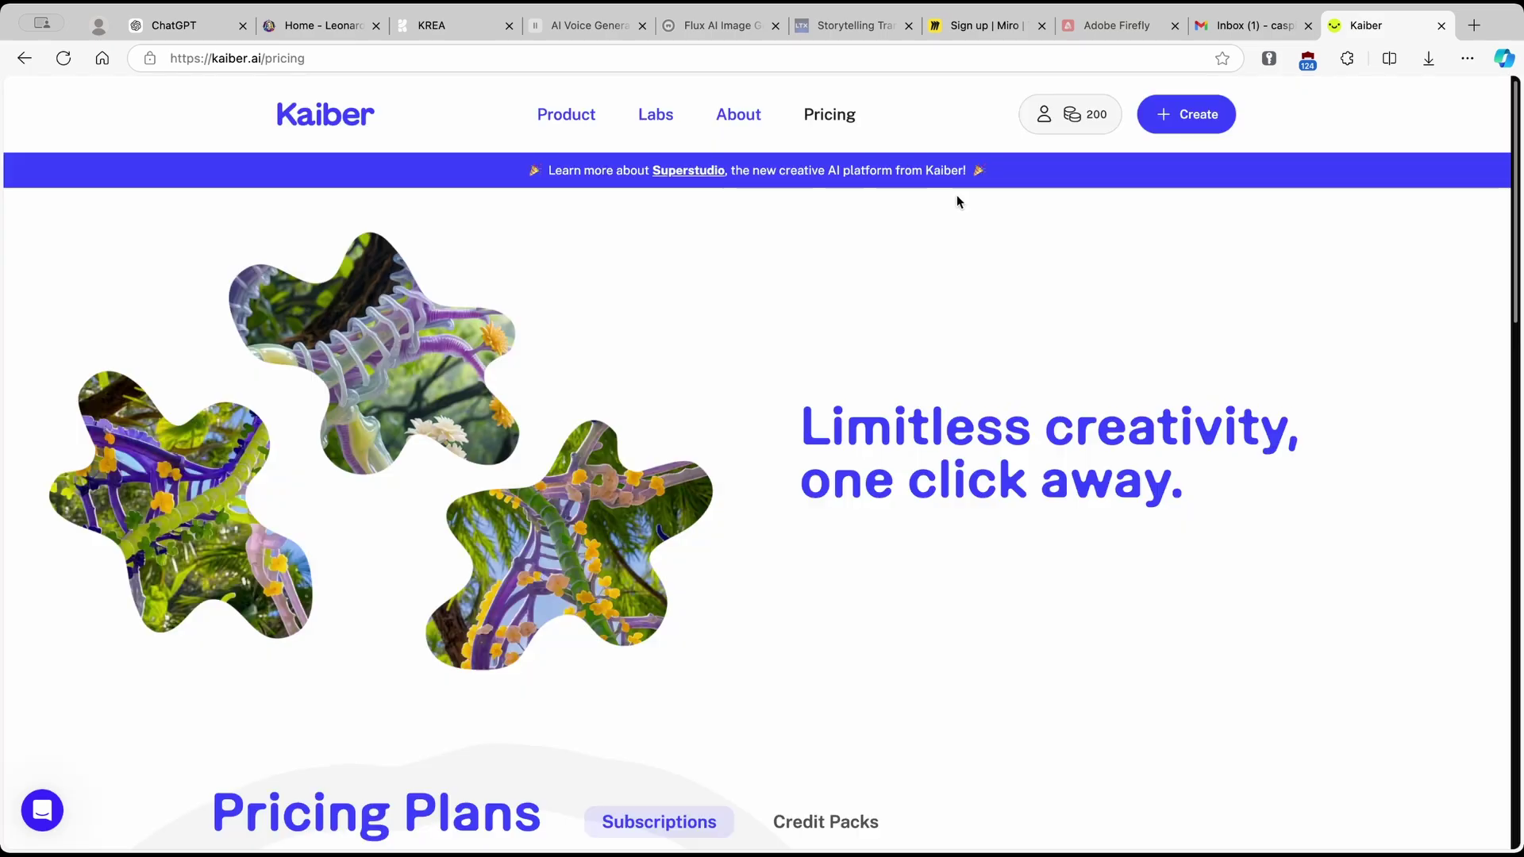
pyautogui.scroll(-7, 804, 307)
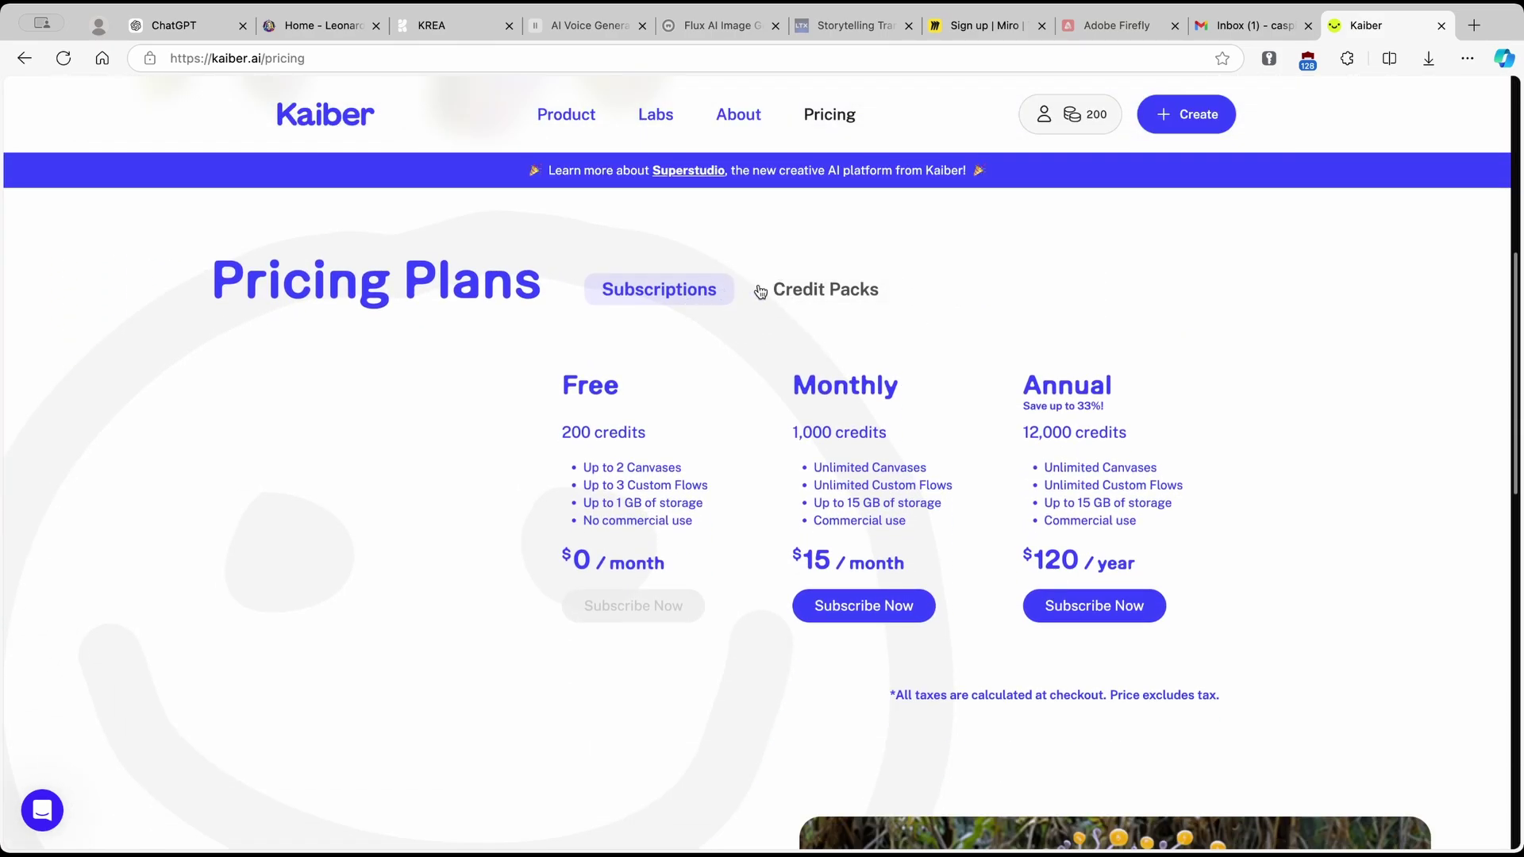
pyautogui.moveTo(796, 386); pyautogui.dragTo(898, 382)
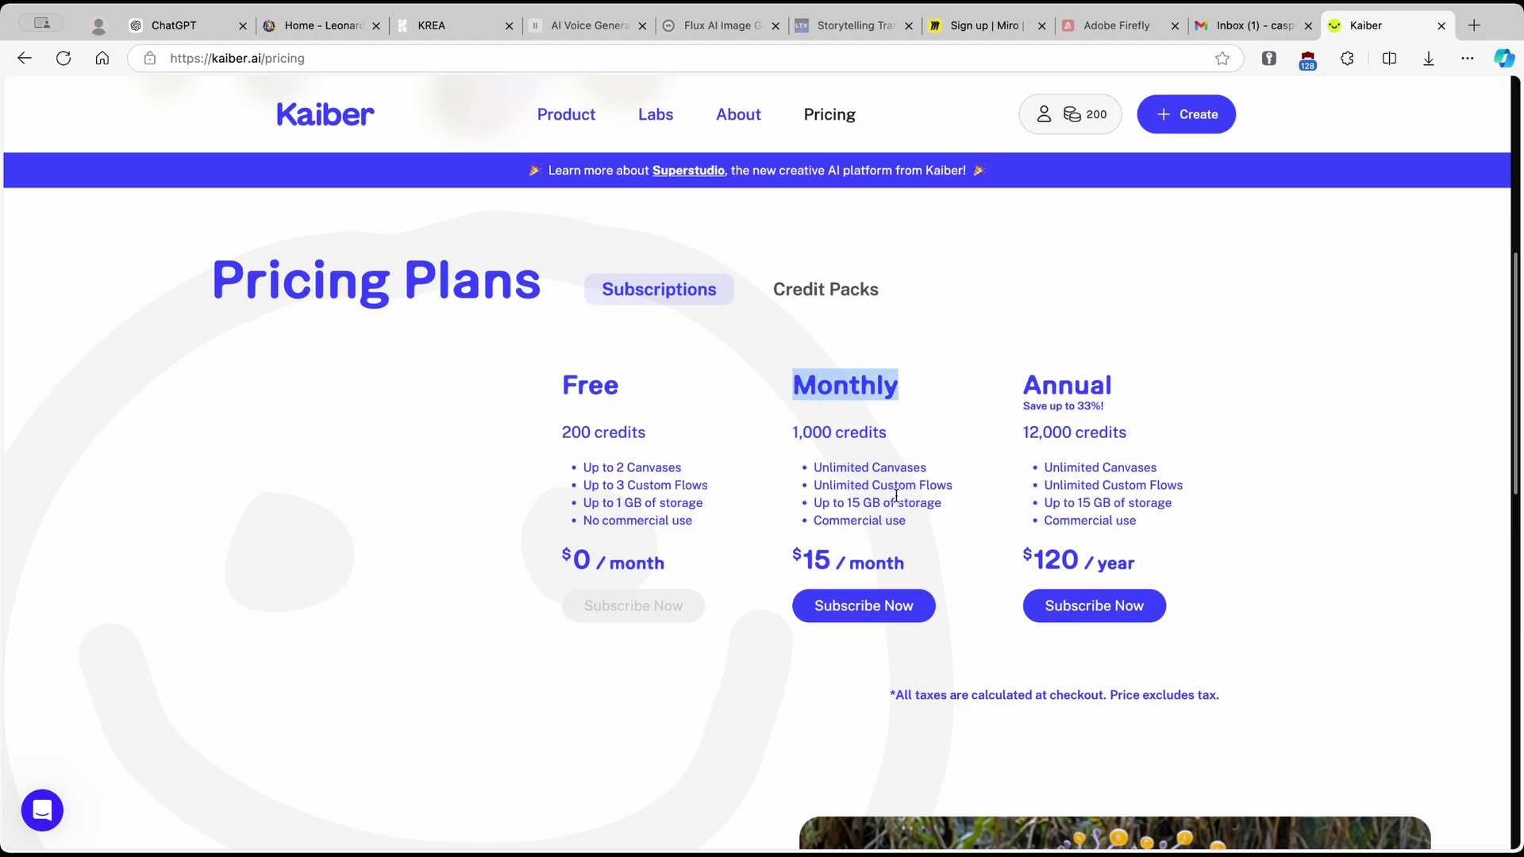
pyautogui.doubleClick(795, 553)
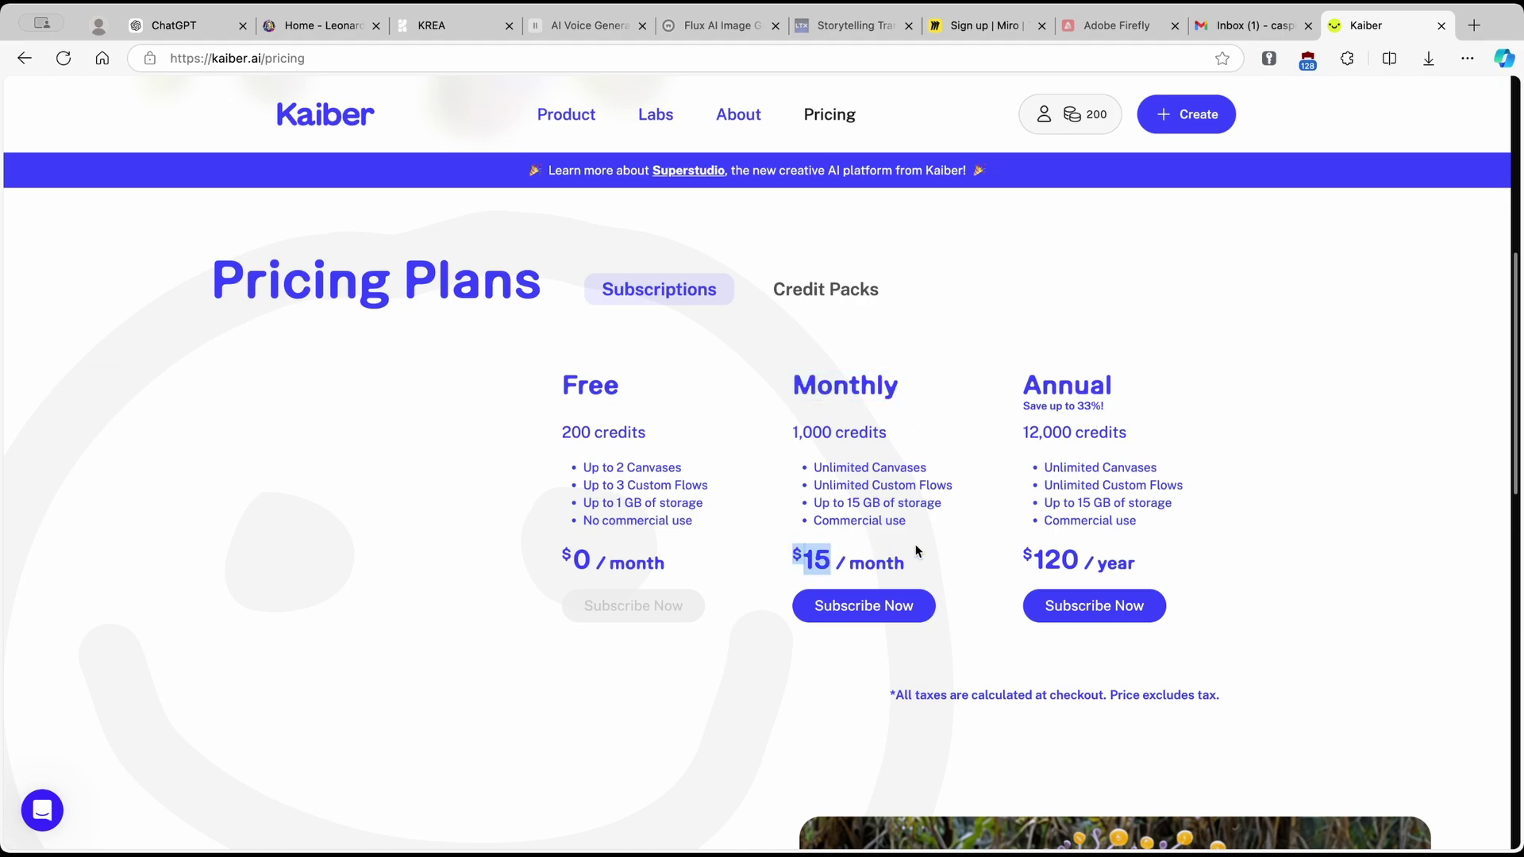
pyautogui.doubleClick(1046, 385)
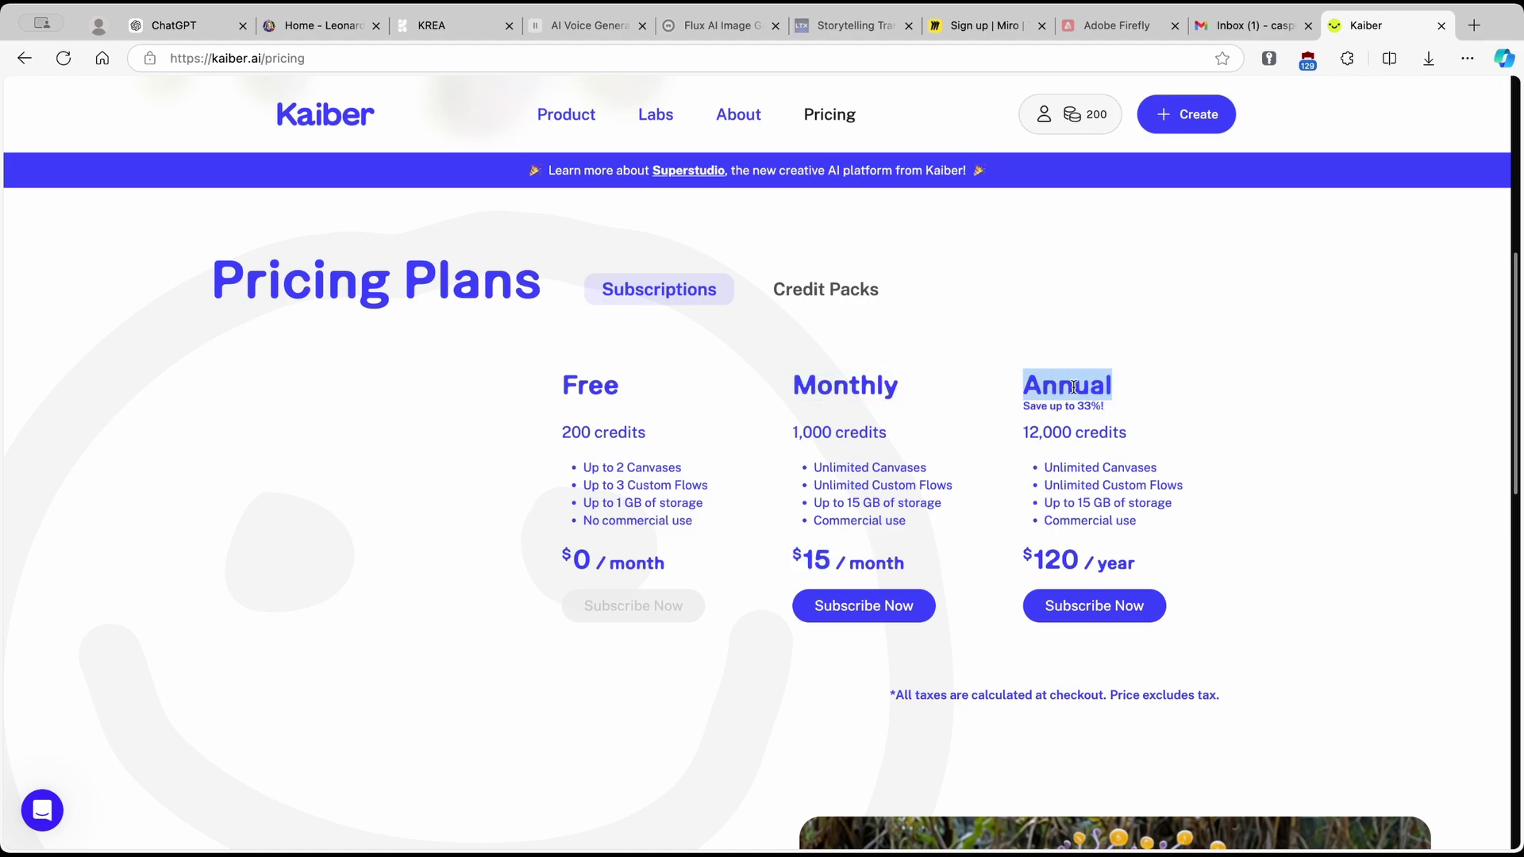
pyautogui.scroll(-2, 1073, 387)
pyautogui.moveTo(1032, 395); pyautogui.dragTo(1155, 399)
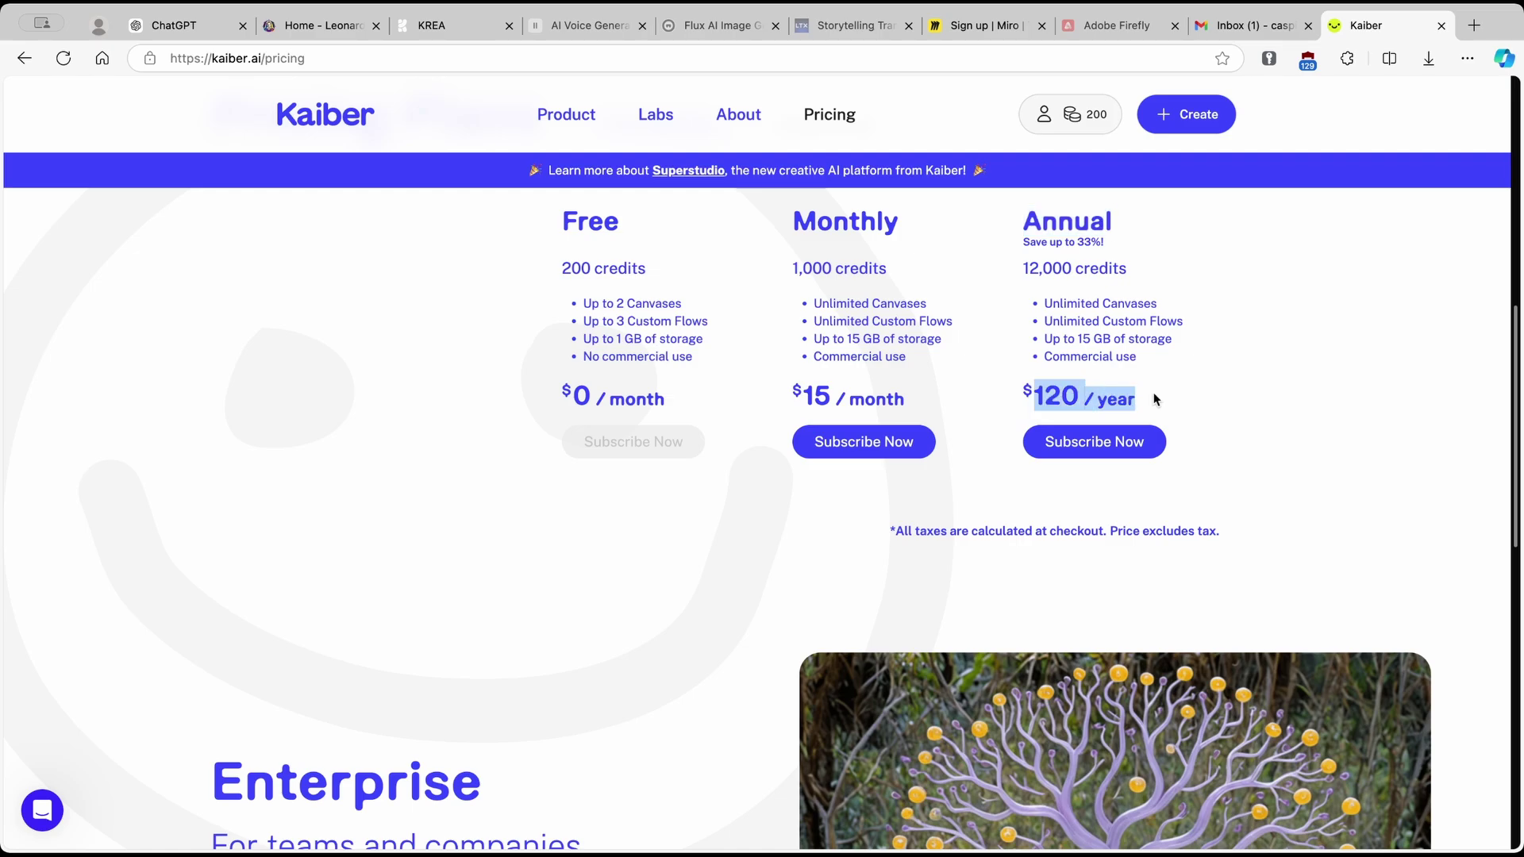
pyautogui.scroll(-5, 794, 397)
pyautogui.scroll(10, 657, 419)
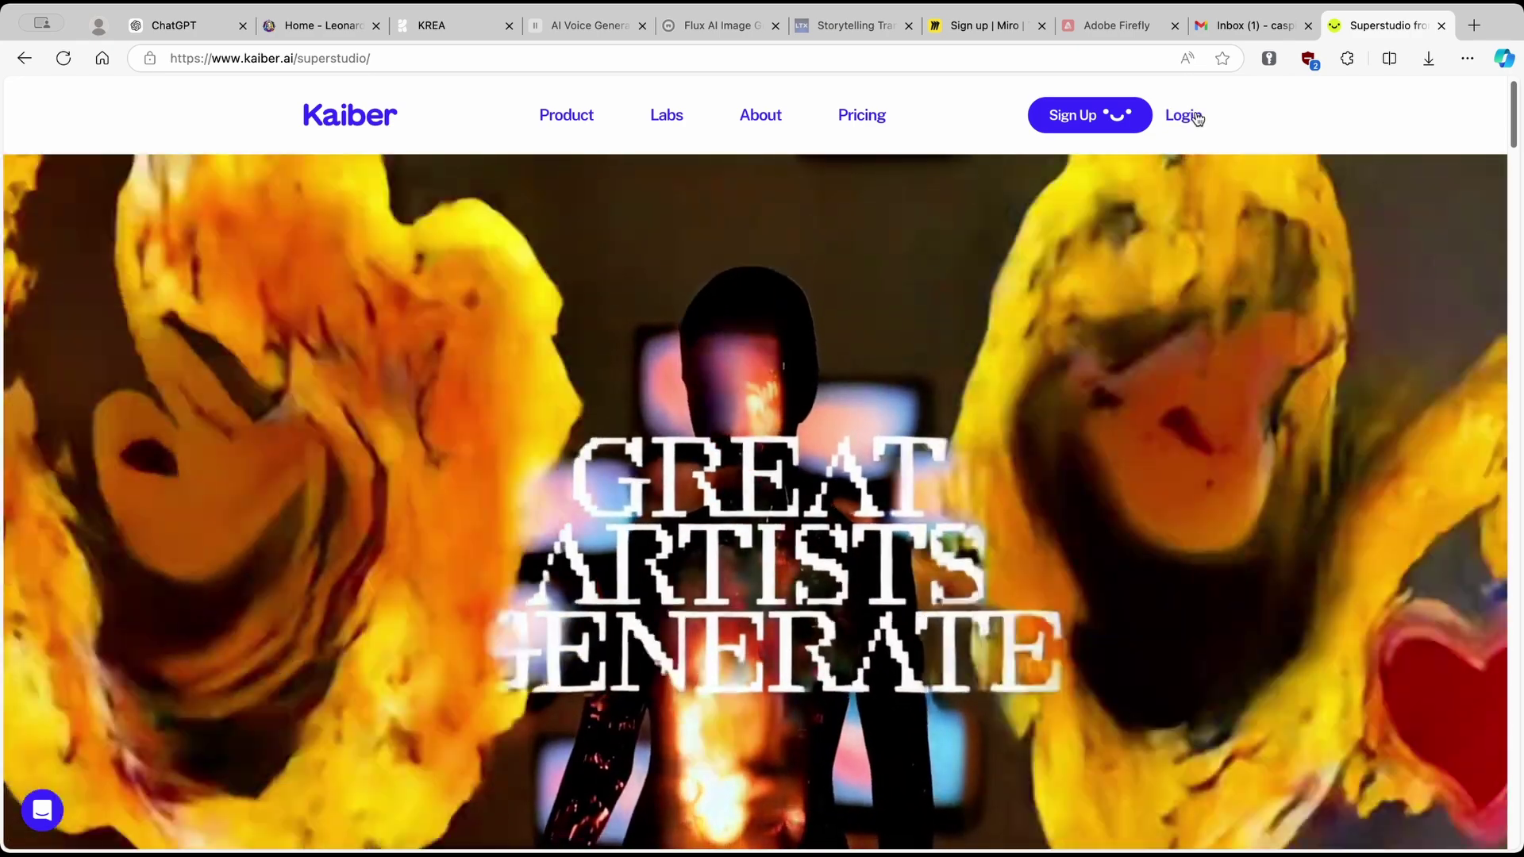
# Log in to Kaiber from its Superstudio page to reach the Superstudio Playground canvas
pyautogui.click(1196, 115)
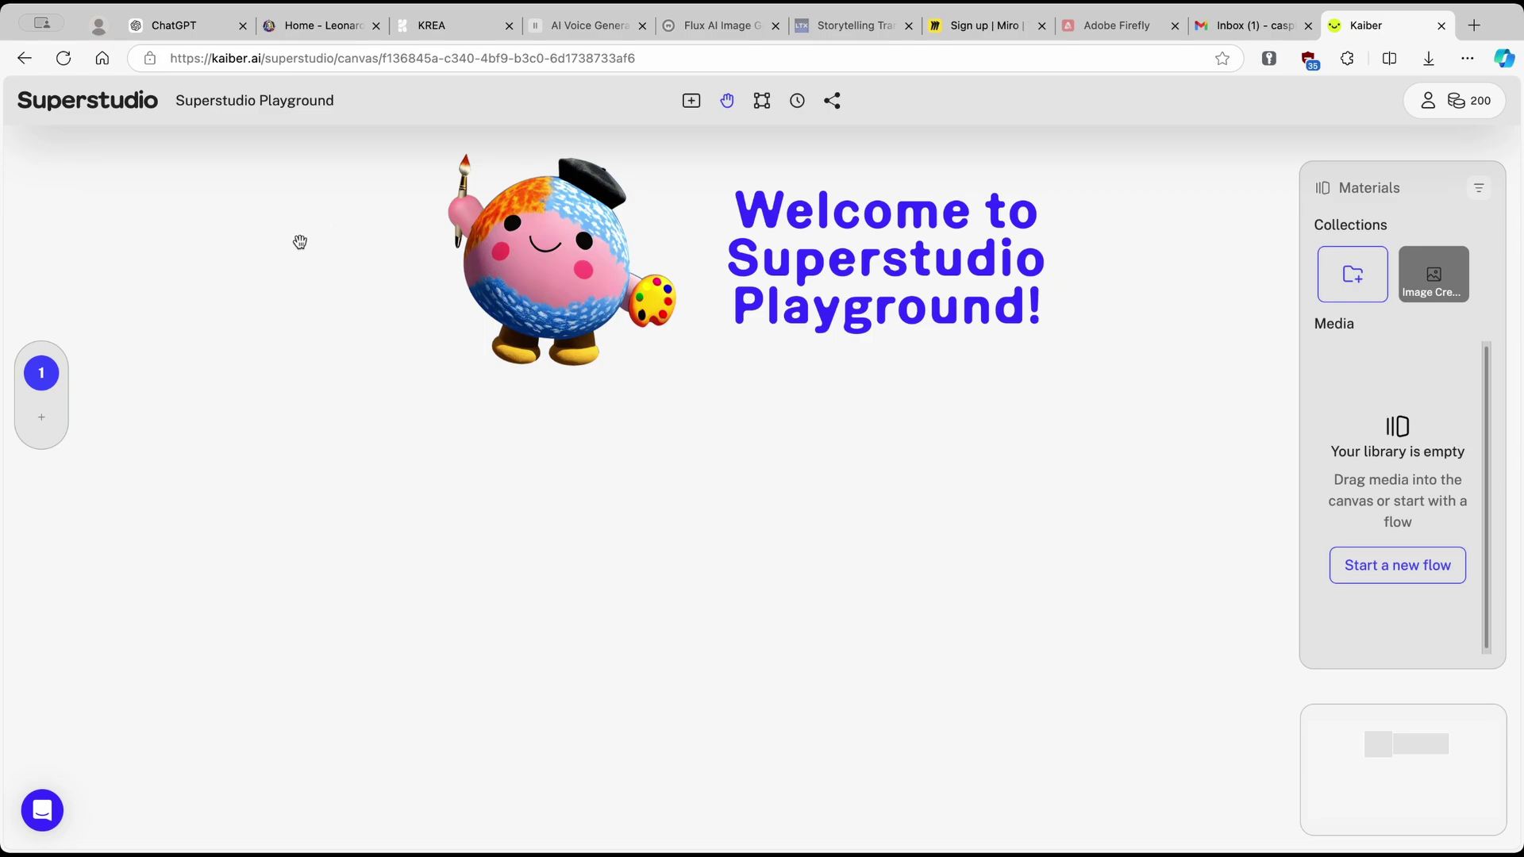
pyautogui.moveTo(657, 249)
pyautogui.scroll(3, 754, 472)
pyautogui.scroll(-3, 762, 500)
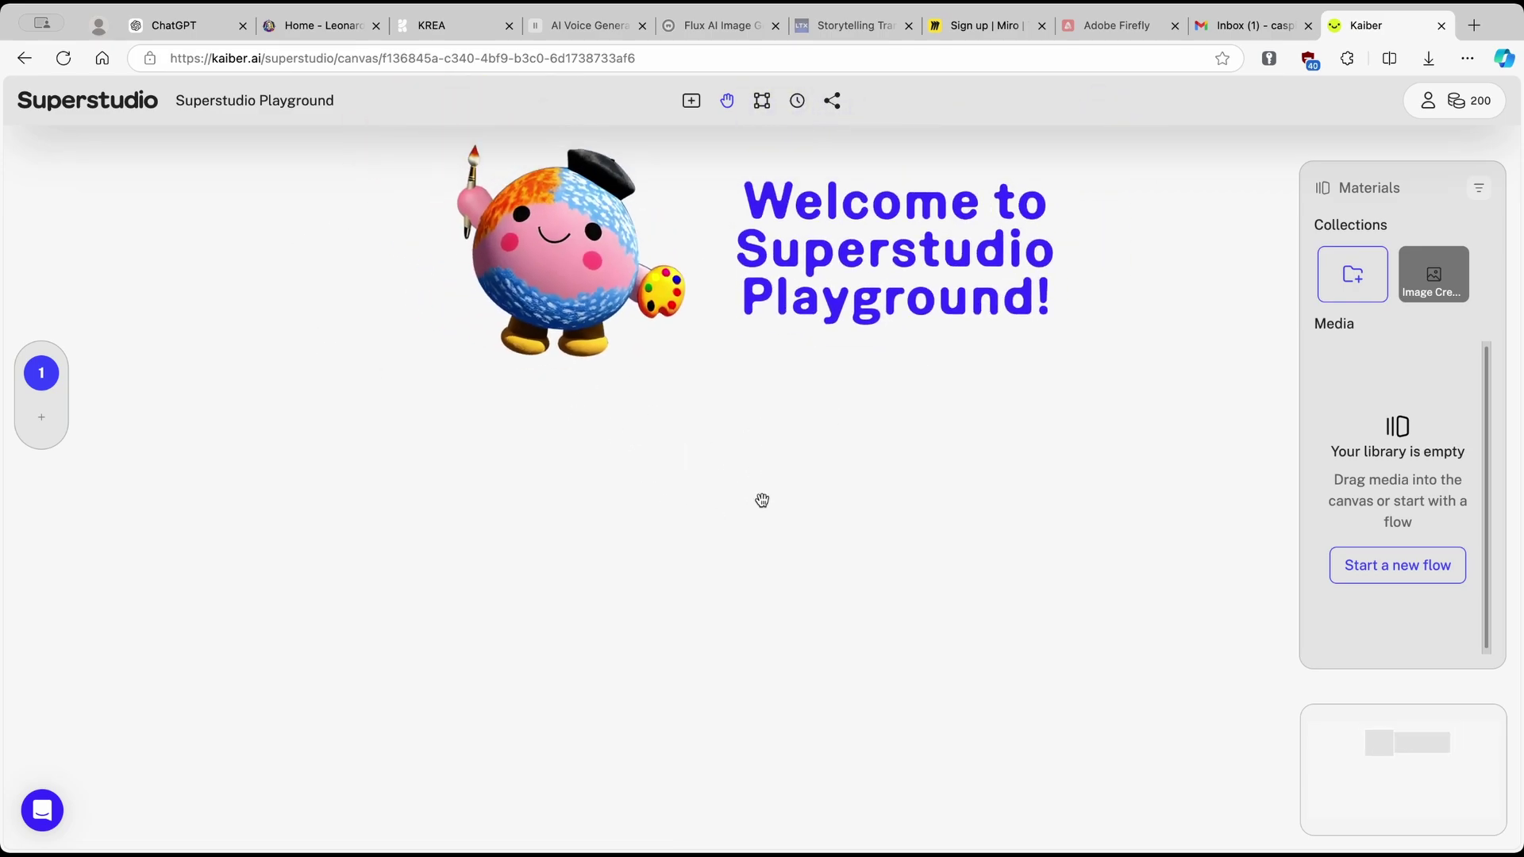
pyautogui.moveTo(762, 500); pyautogui.dragTo(675, 376)
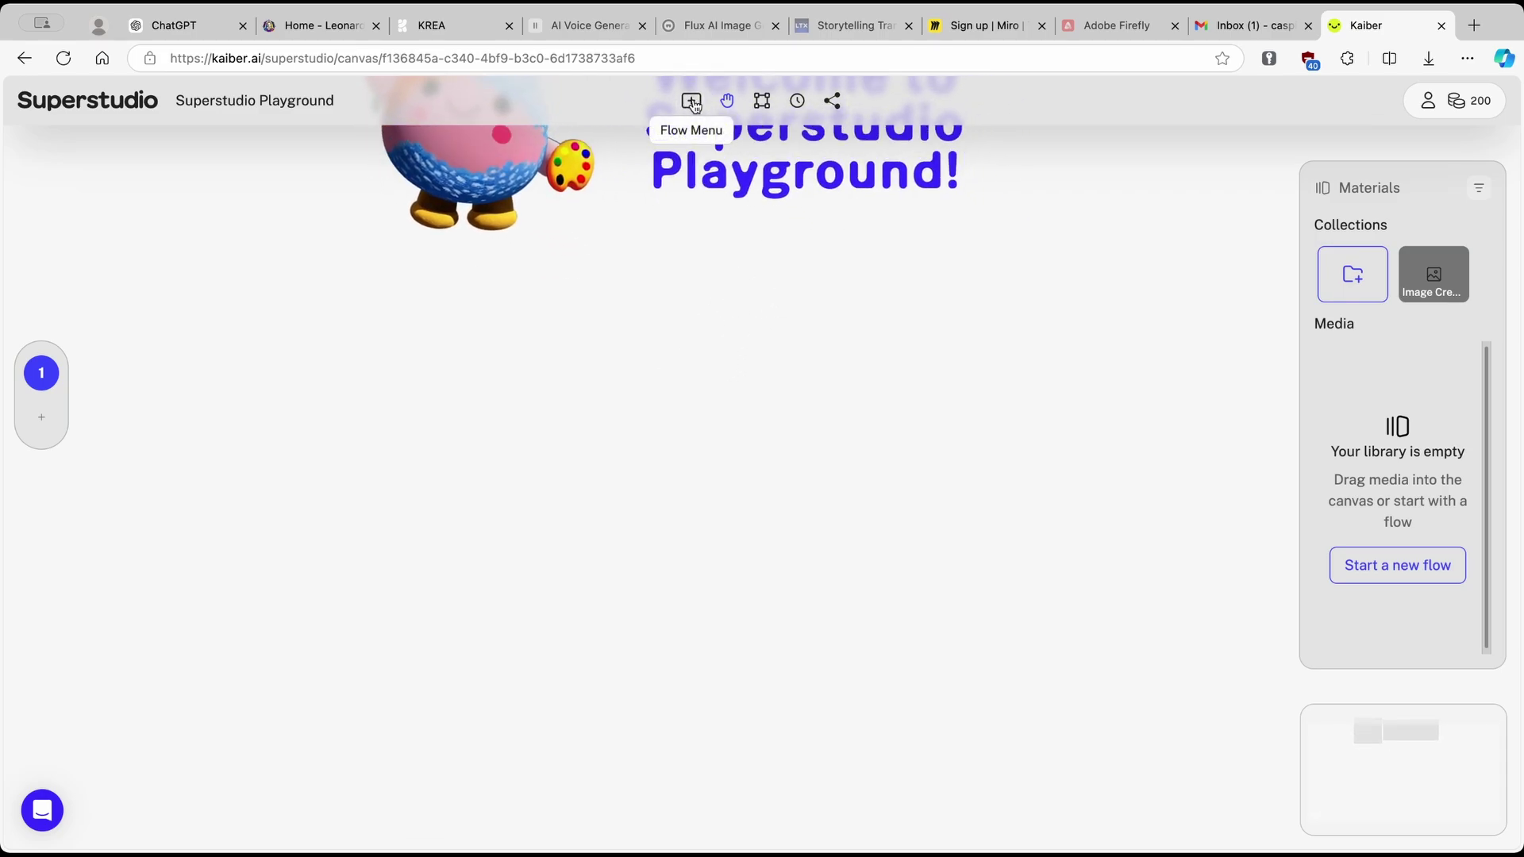
# Browse the core flows and add the Flux Image flow to the canvas
pyautogui.click(691, 103)
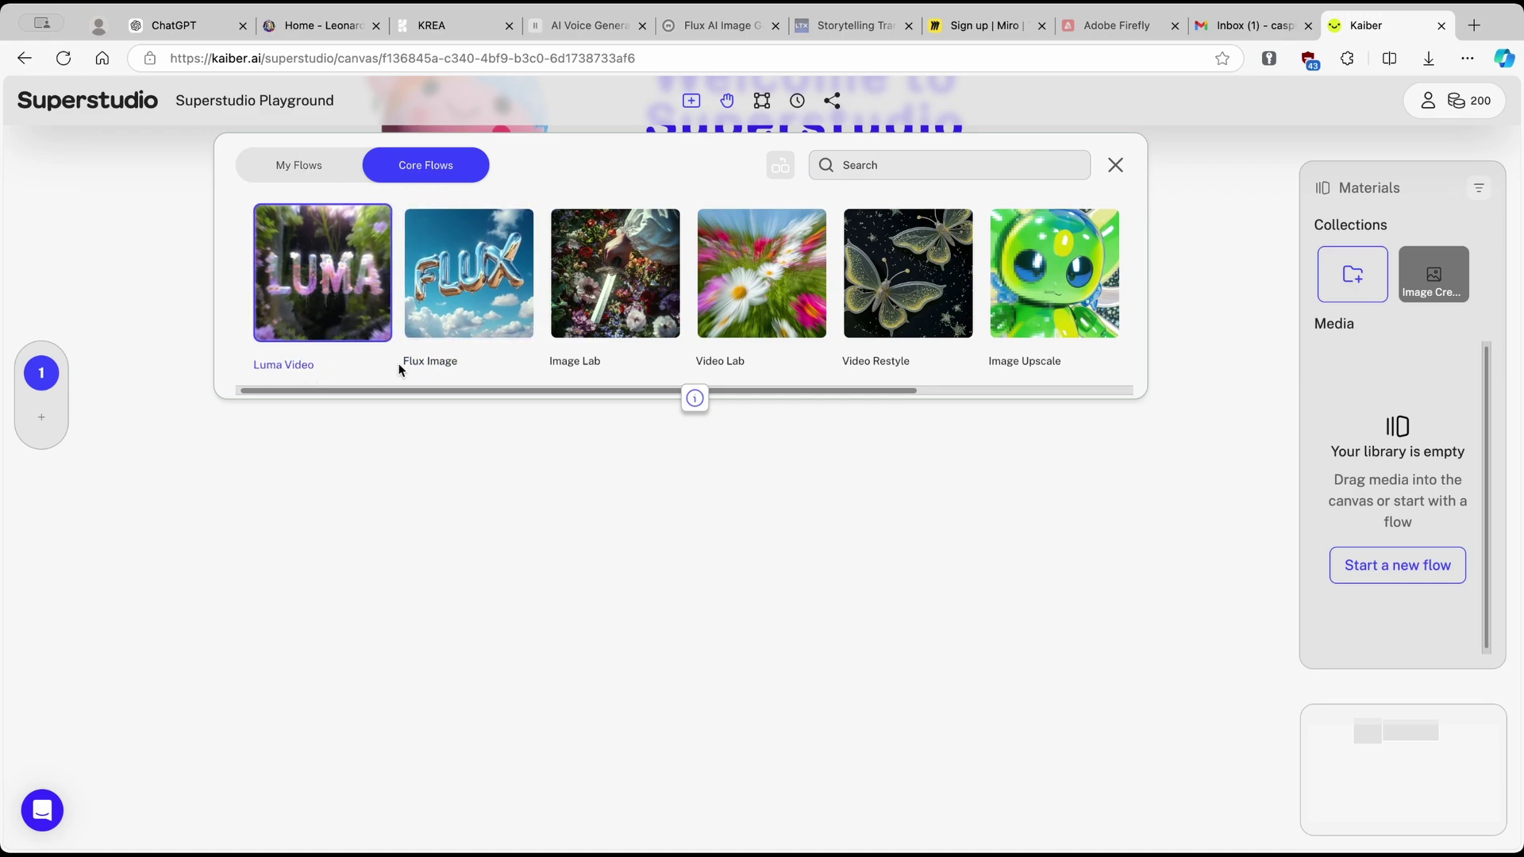
pyautogui.moveTo(602, 387); pyautogui.dragTo(814, 386)
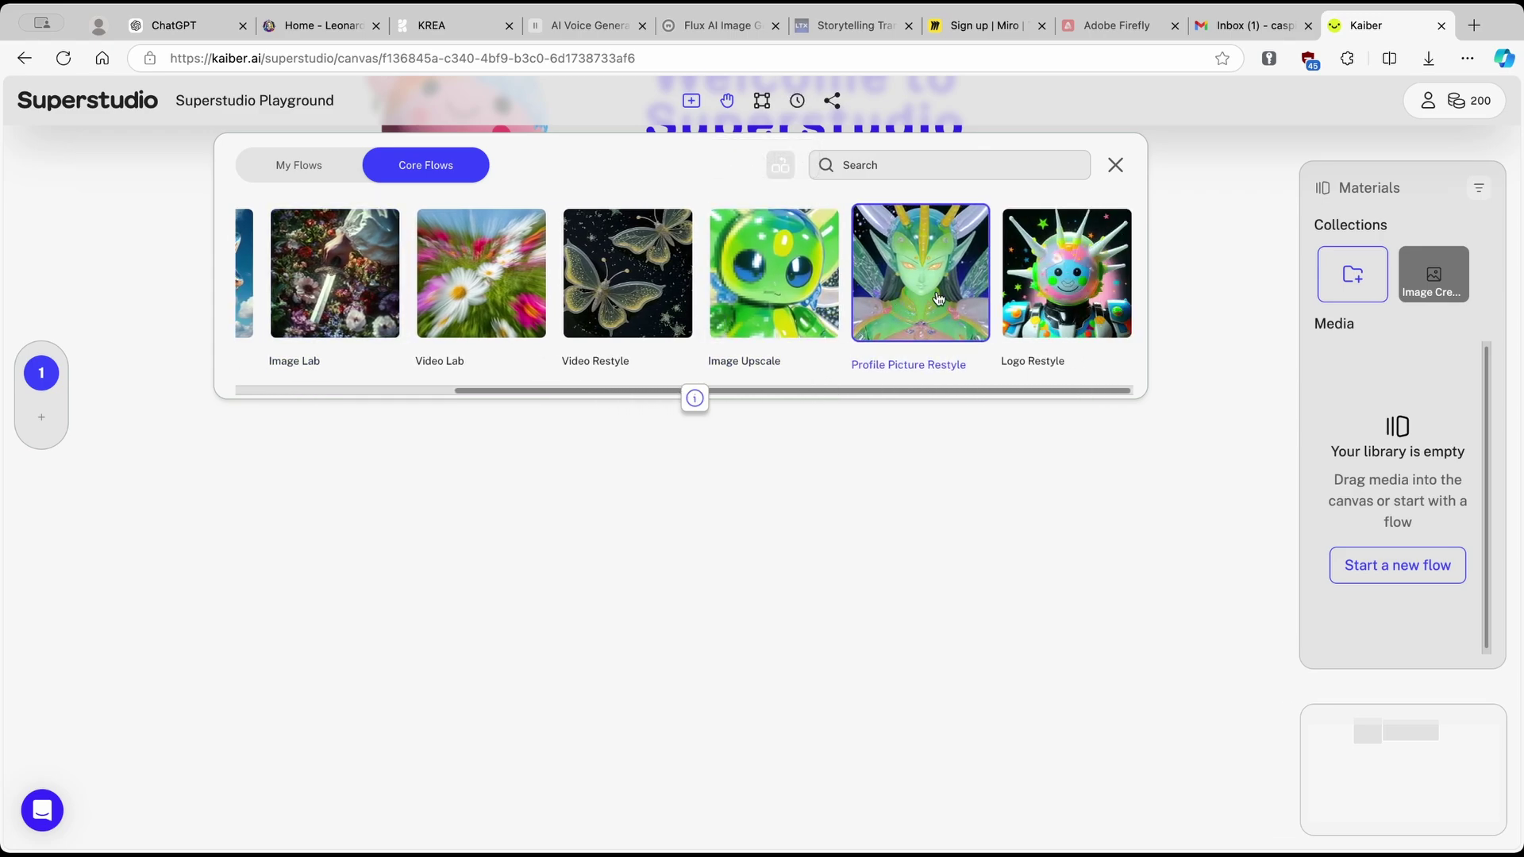
pyautogui.moveTo(1021, 390); pyautogui.dragTo(445, 379)
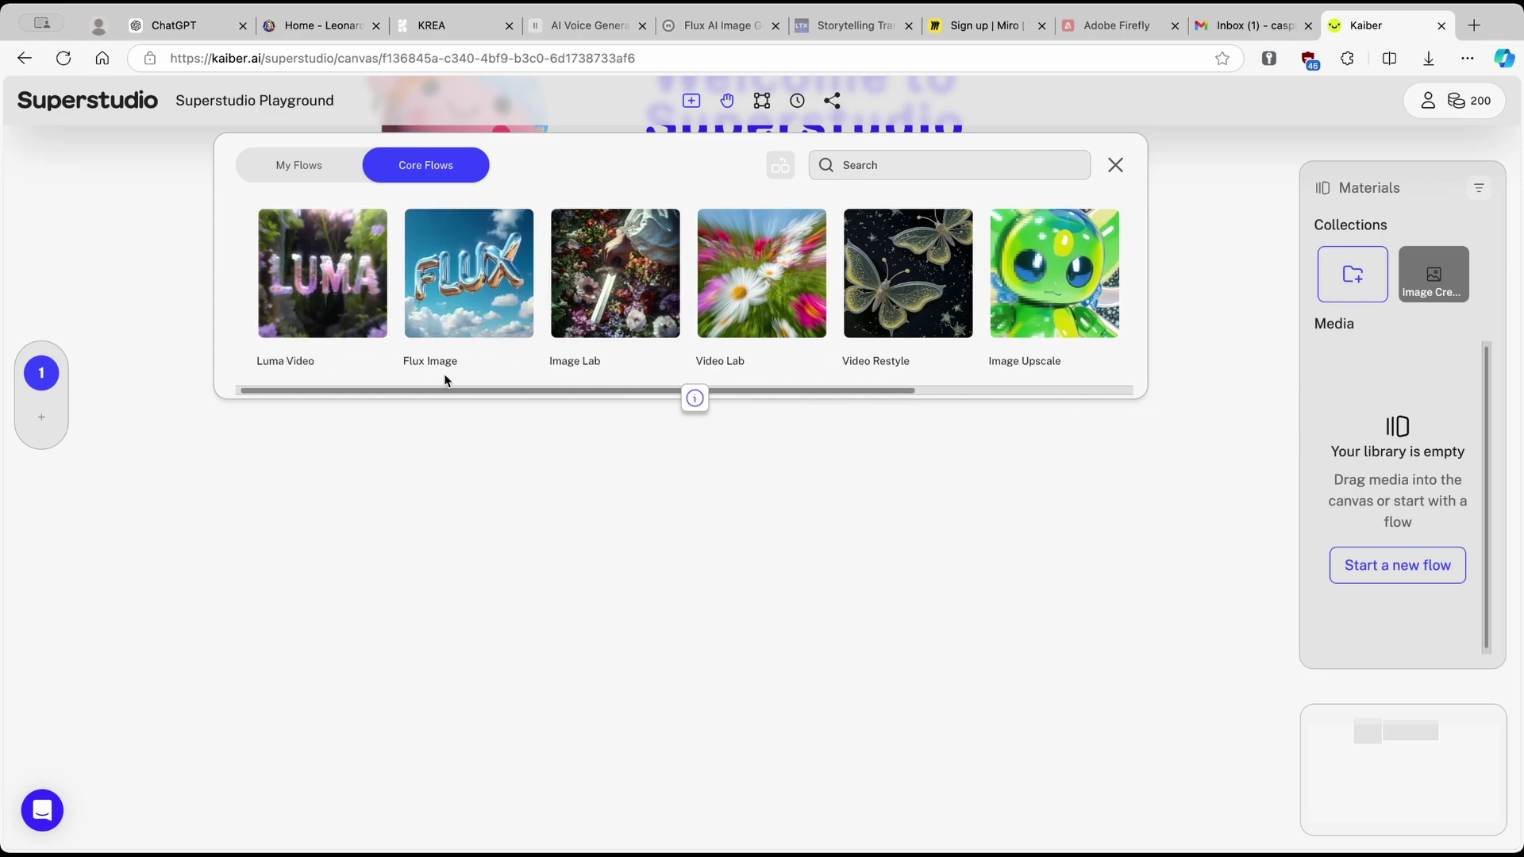
pyautogui.click(494, 311)
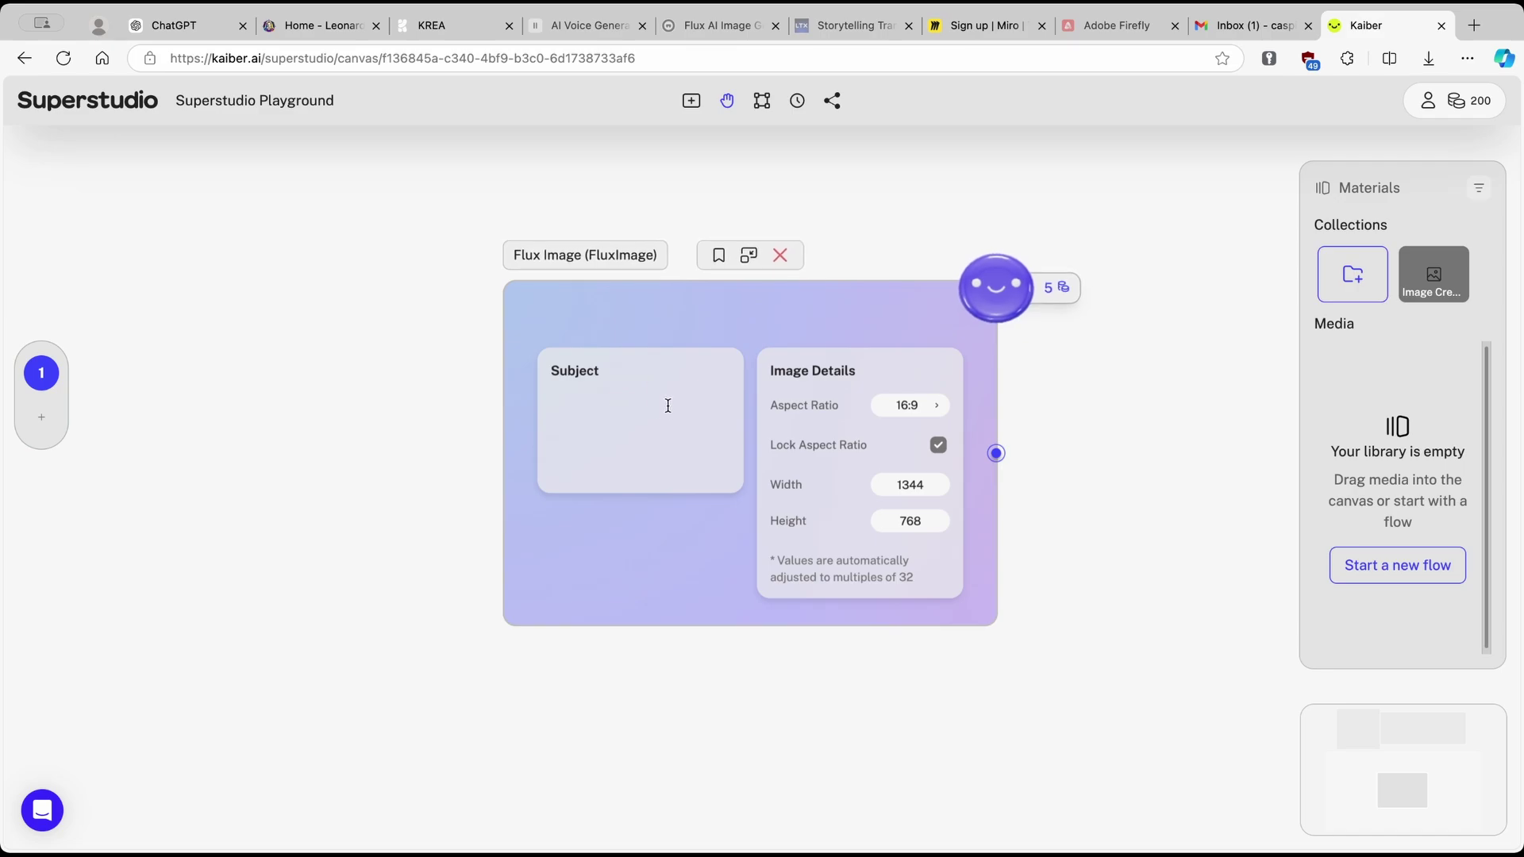
pyautogui.click(642, 413)
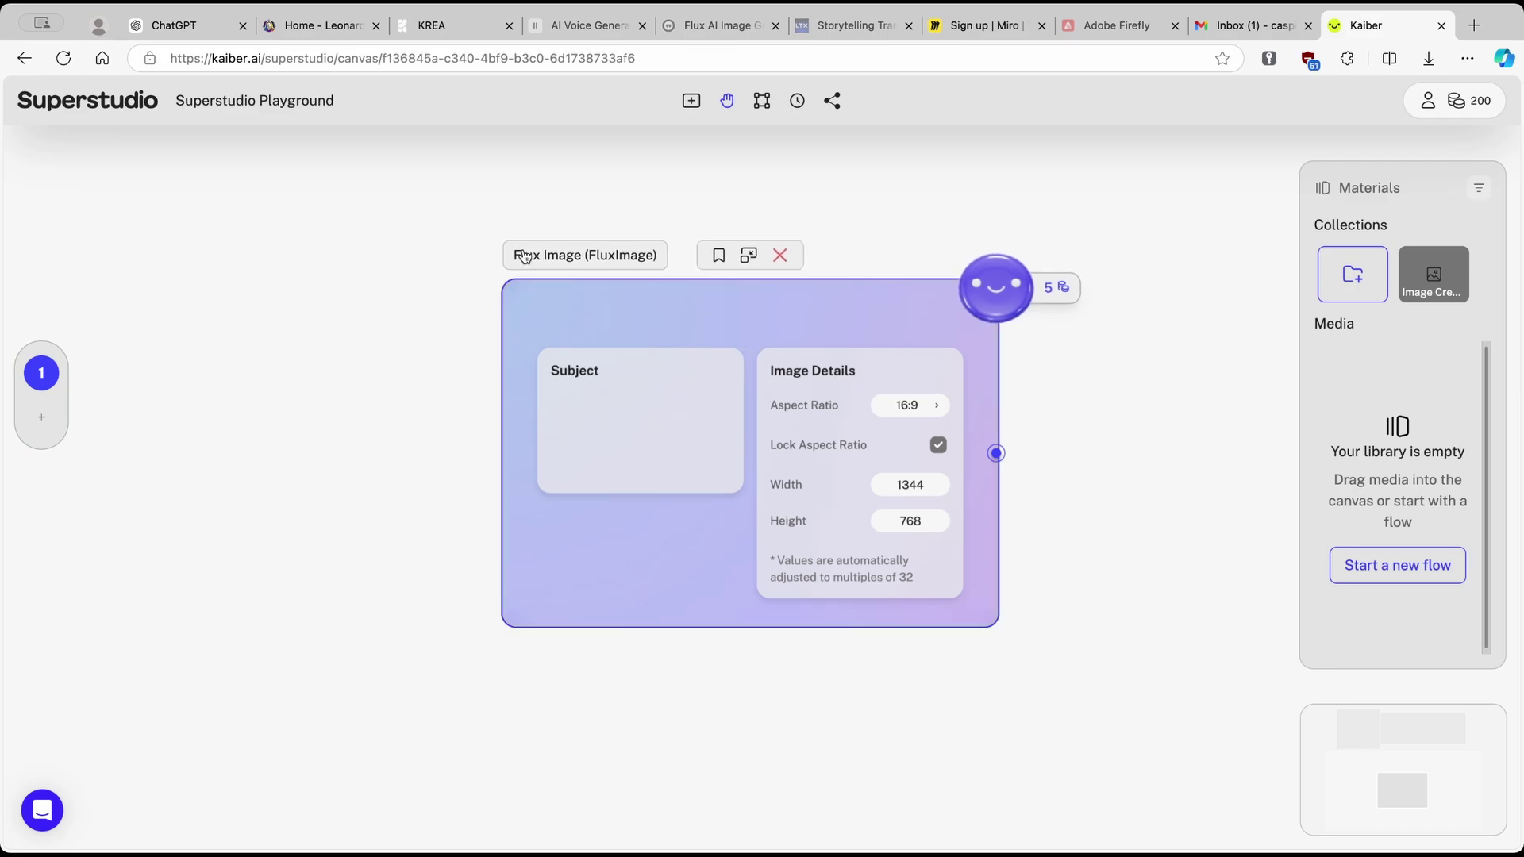
# Switch to Leonardo.Ai and look through its community creations and subscription plans
pyautogui.click(333, 25)
pyautogui.scroll(2, 556, 405)
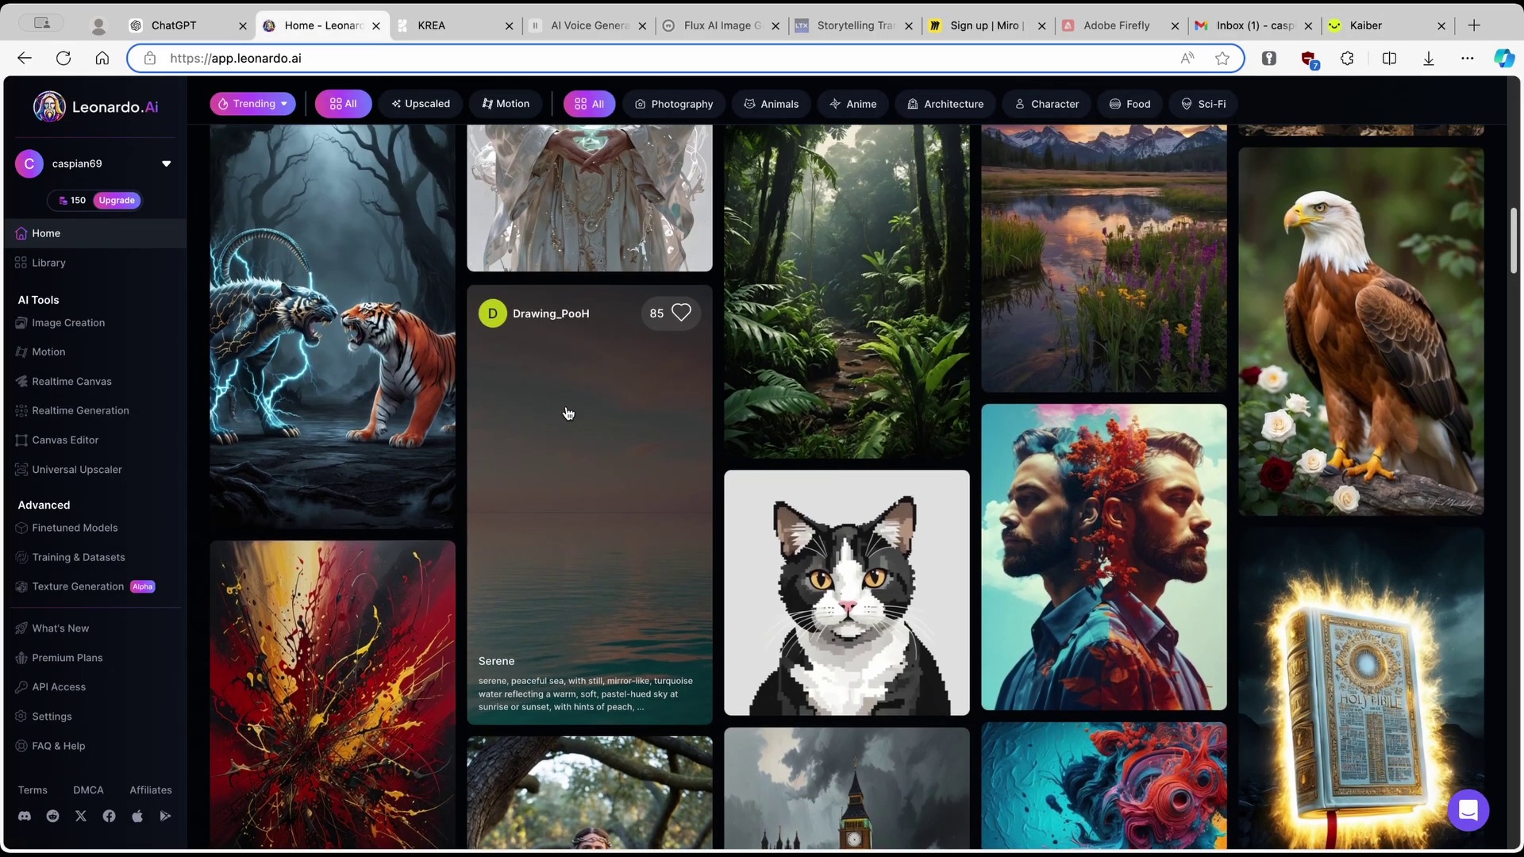
pyautogui.scroll(-3, 556, 405)
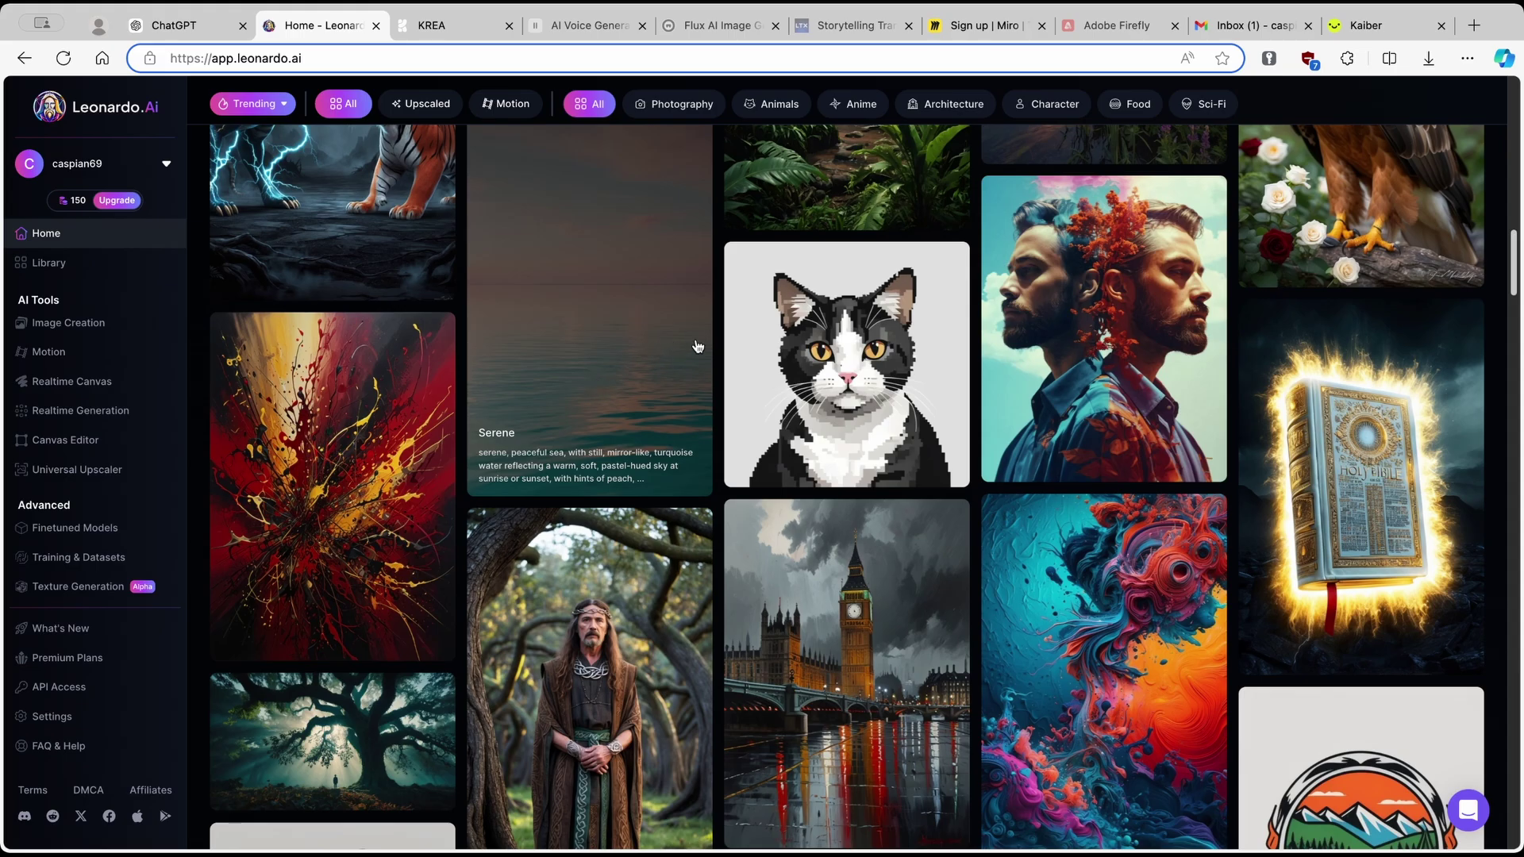
pyautogui.scroll(5, 701, 401)
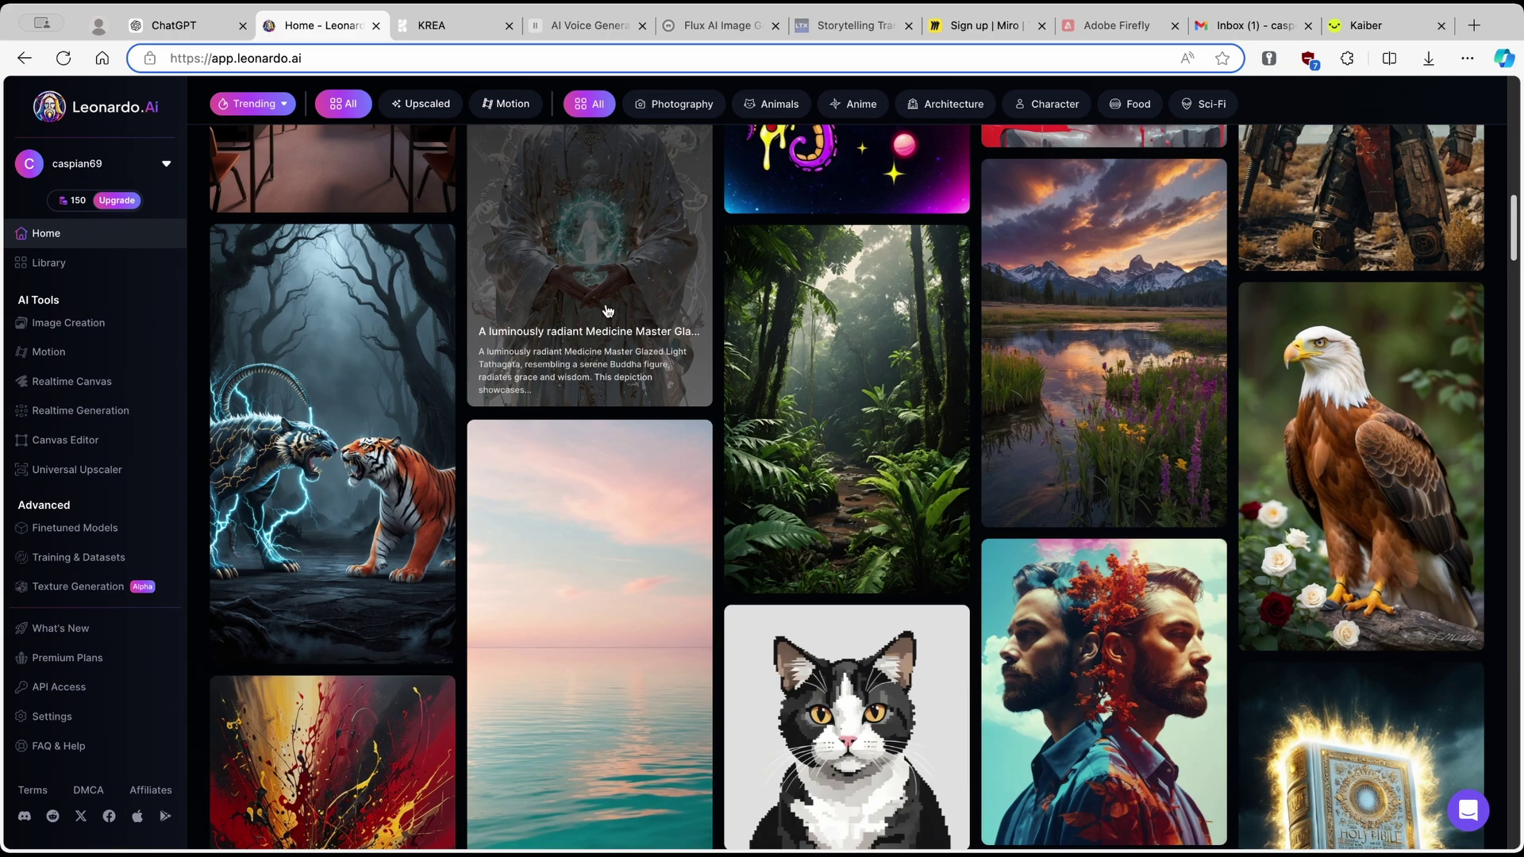
pyautogui.click(123, 201)
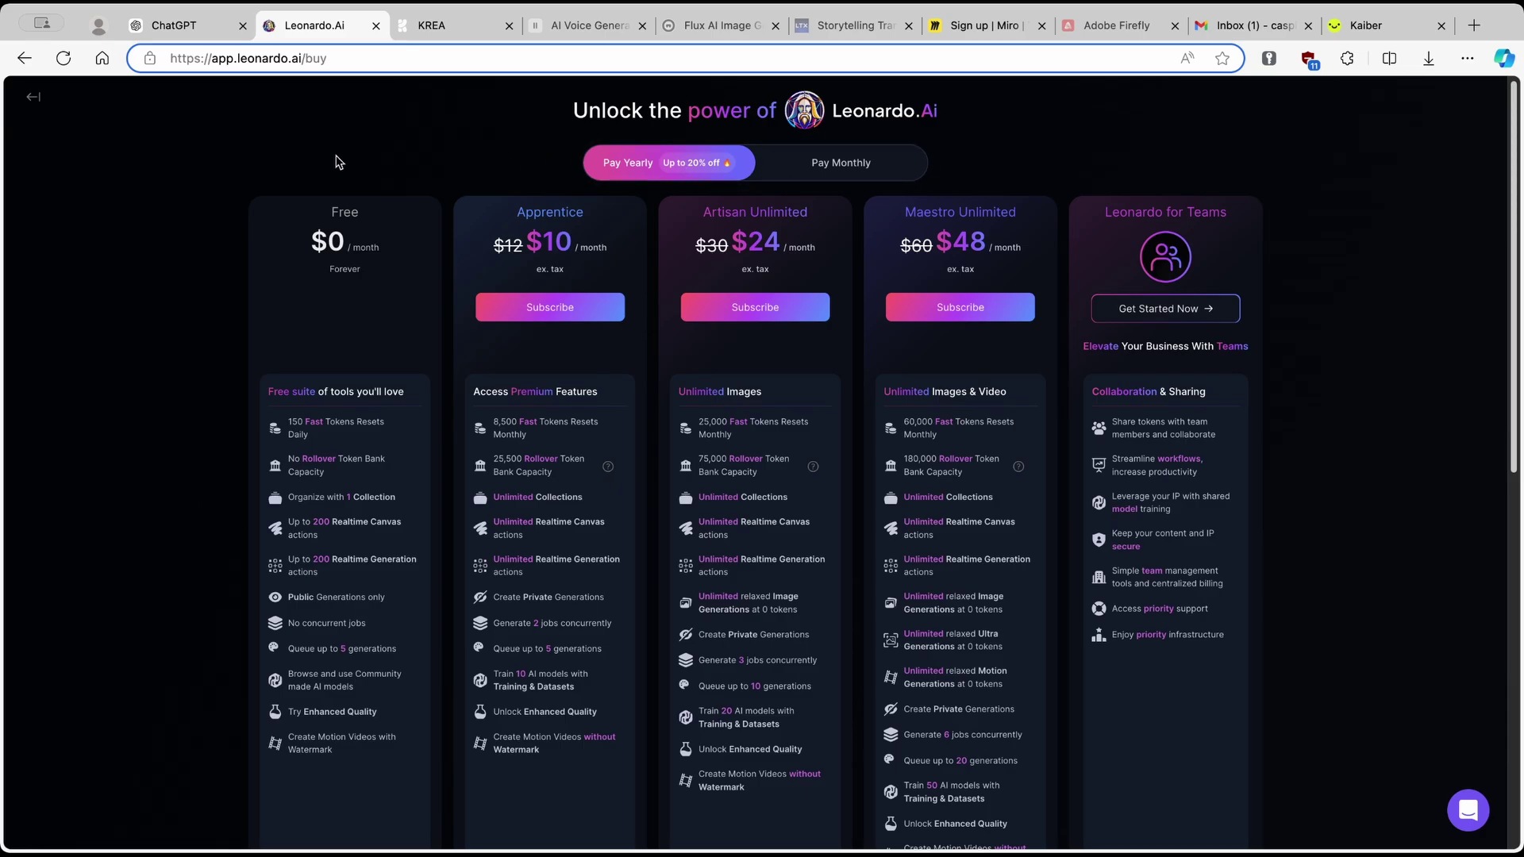
pyautogui.click(33, 97)
# Open the majestic Canadian golden eagle portrait from Leonardo's community creations and copy its prompt
pyautogui.scroll(-8, 976, 400)
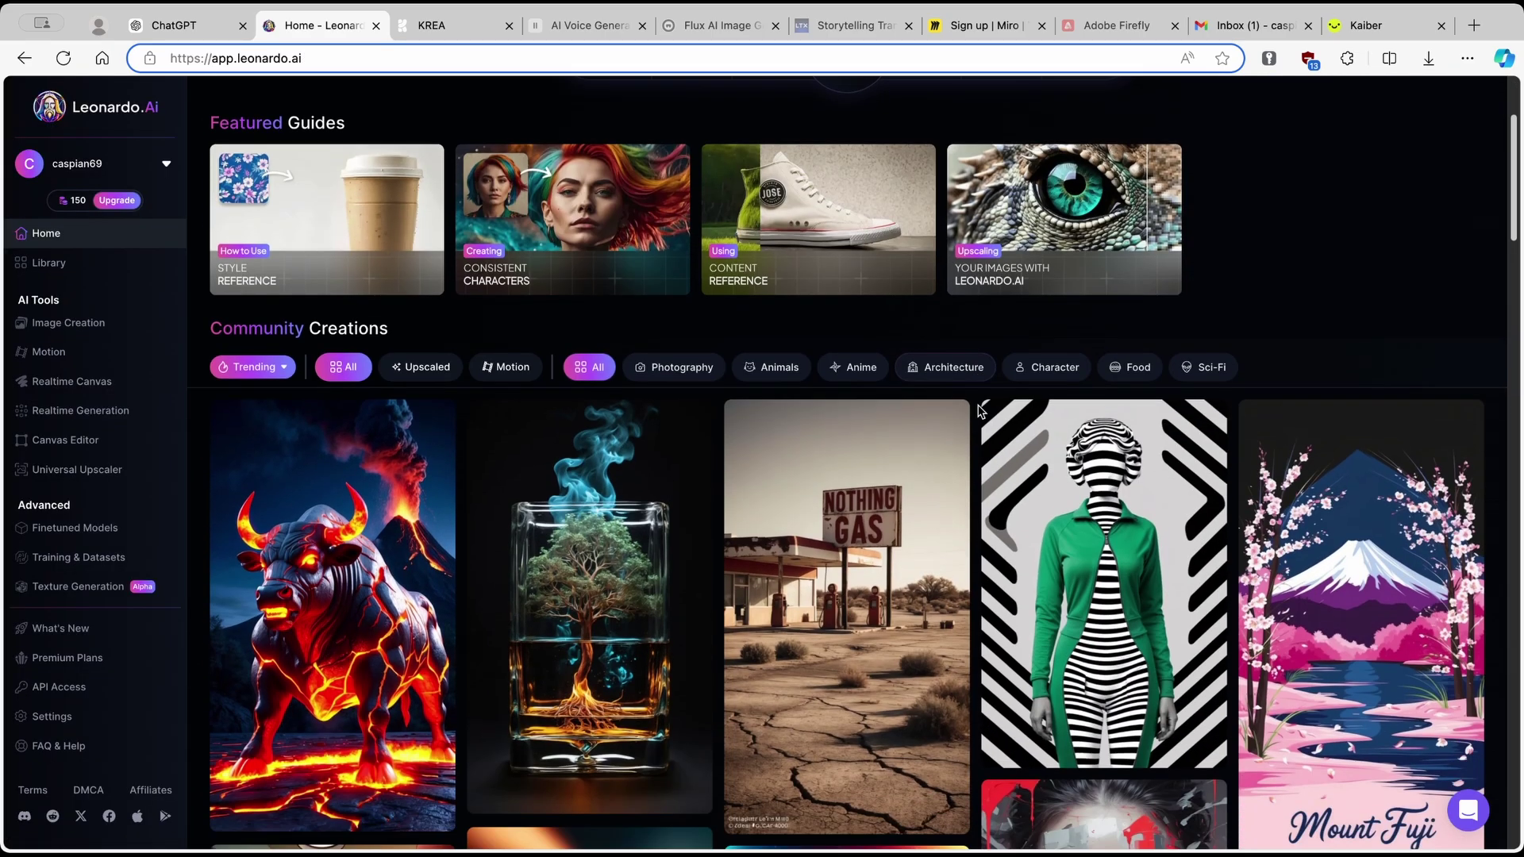
pyautogui.scroll(-7, 982, 406)
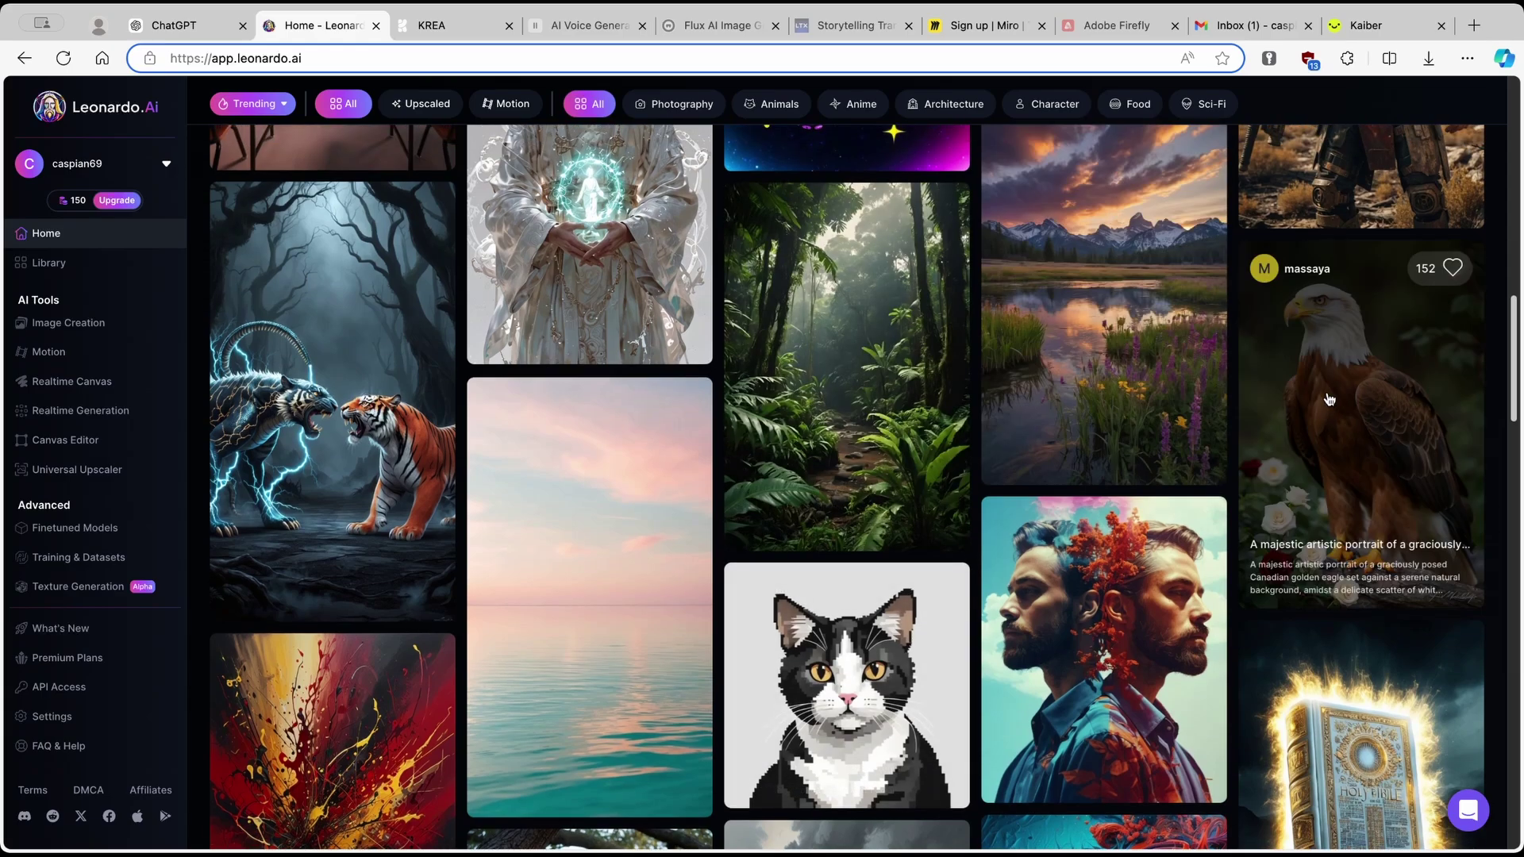
pyautogui.click(1329, 399)
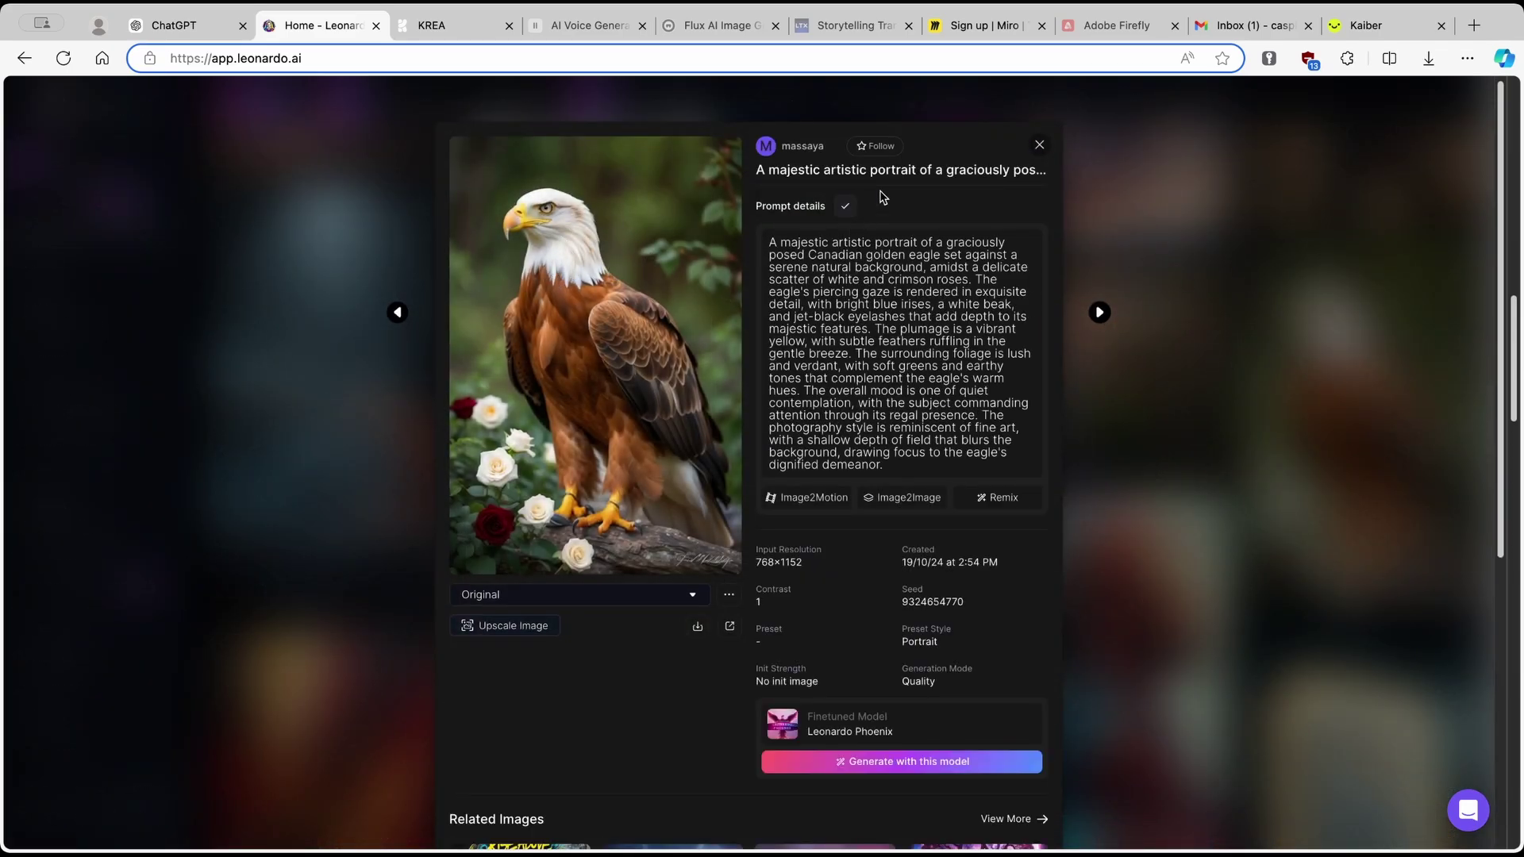
# Return to Kaiber, paste the majestic eagle portrait prompt into the Flux Image flow's Subject, and enlarge the prompt area
pyautogui.click(1341, 30)
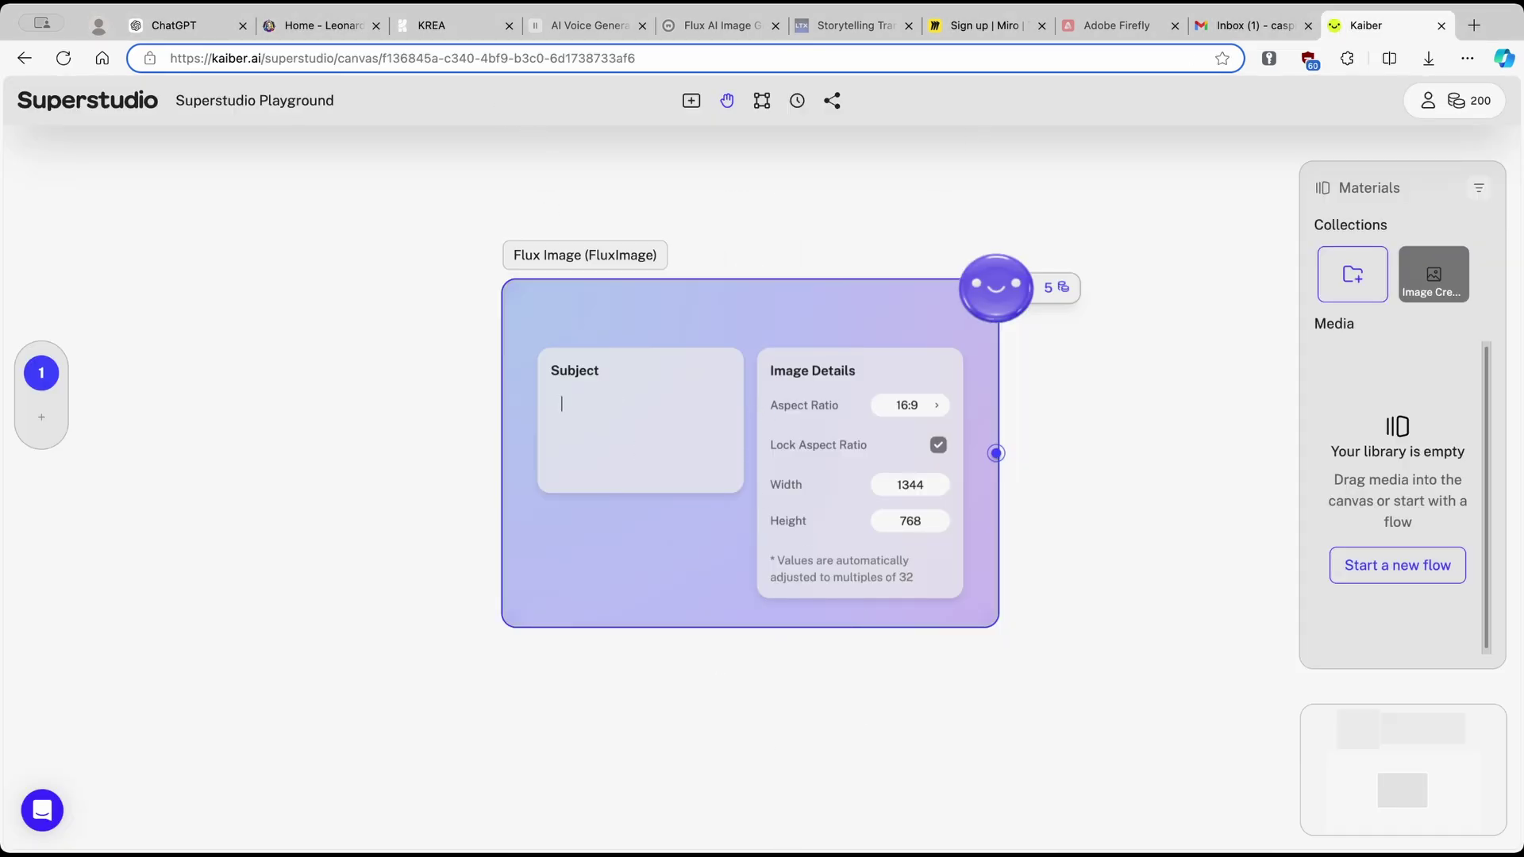
pyautogui.moveTo(602, 395)
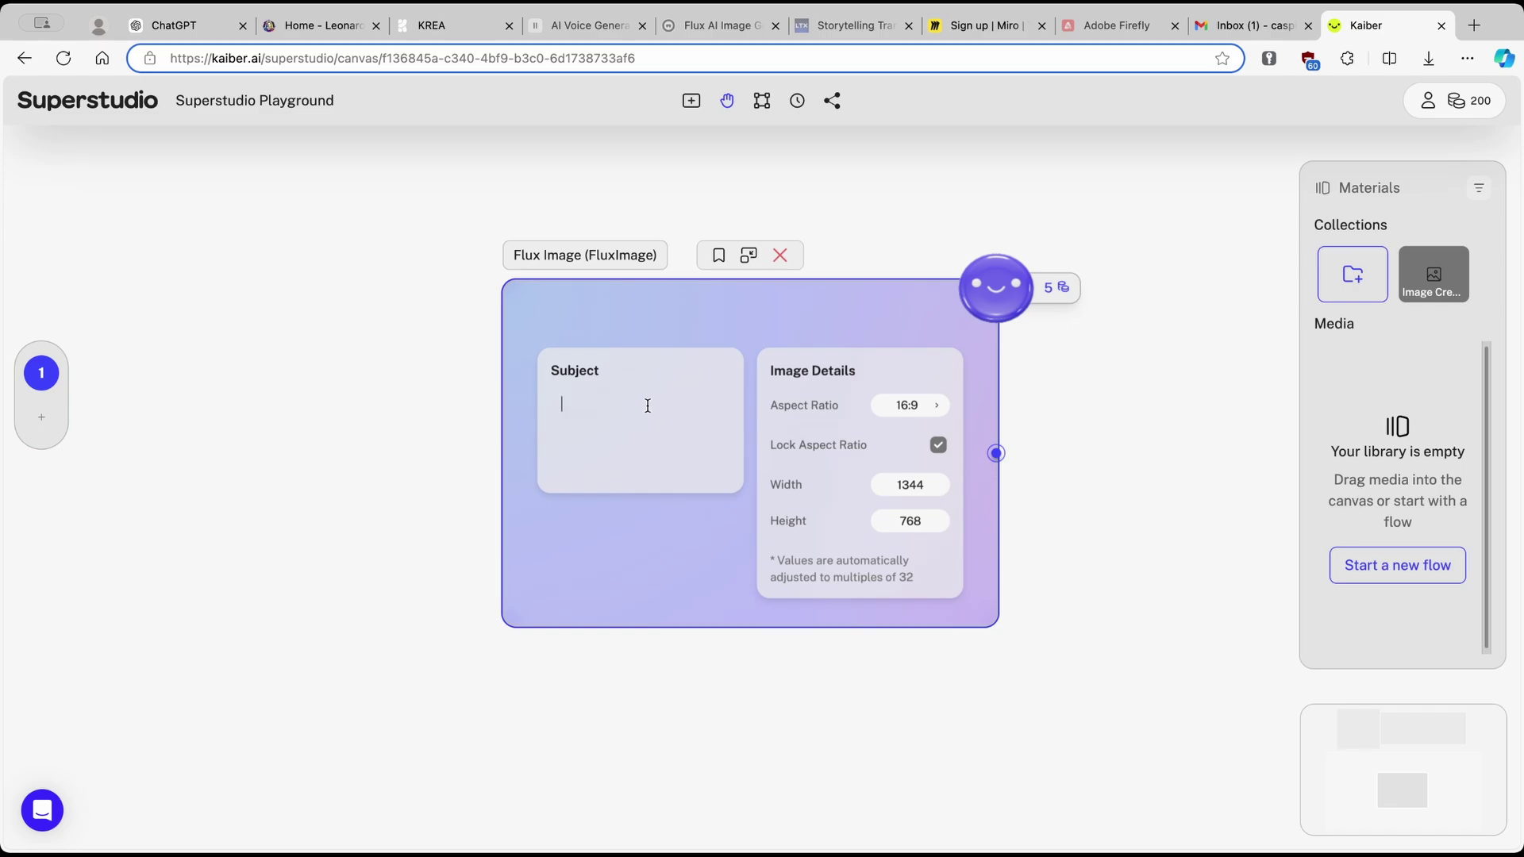
pyautogui.press('super+v')
pyautogui.moveTo(712, 469); pyautogui.dragTo(721, 396)
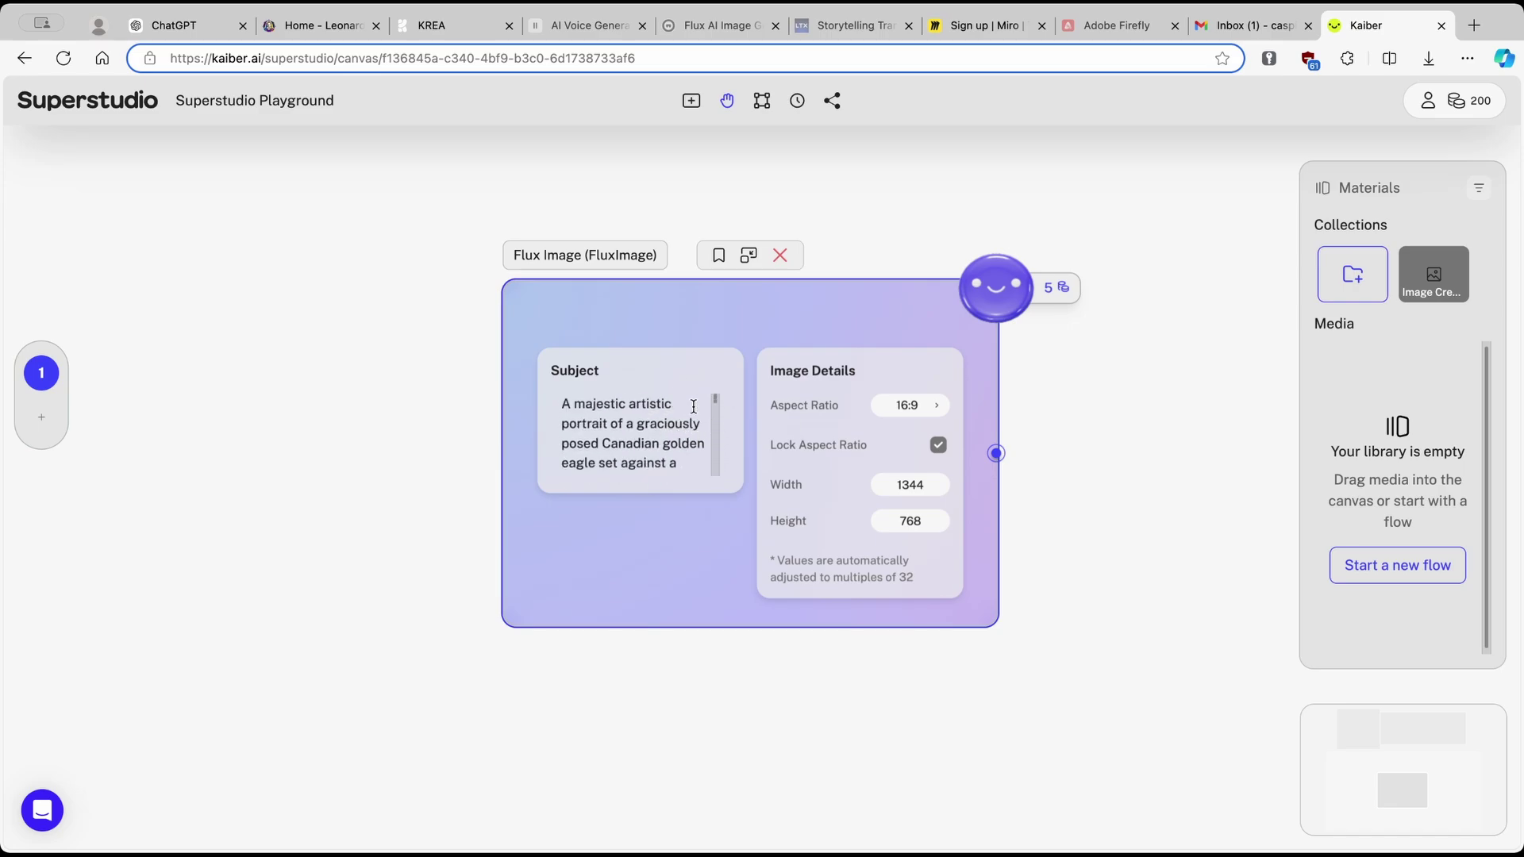
# Select the 16:9 Youtube aspect ratio for the Flux Image flow and generate the eagle image
pyautogui.click(913, 415)
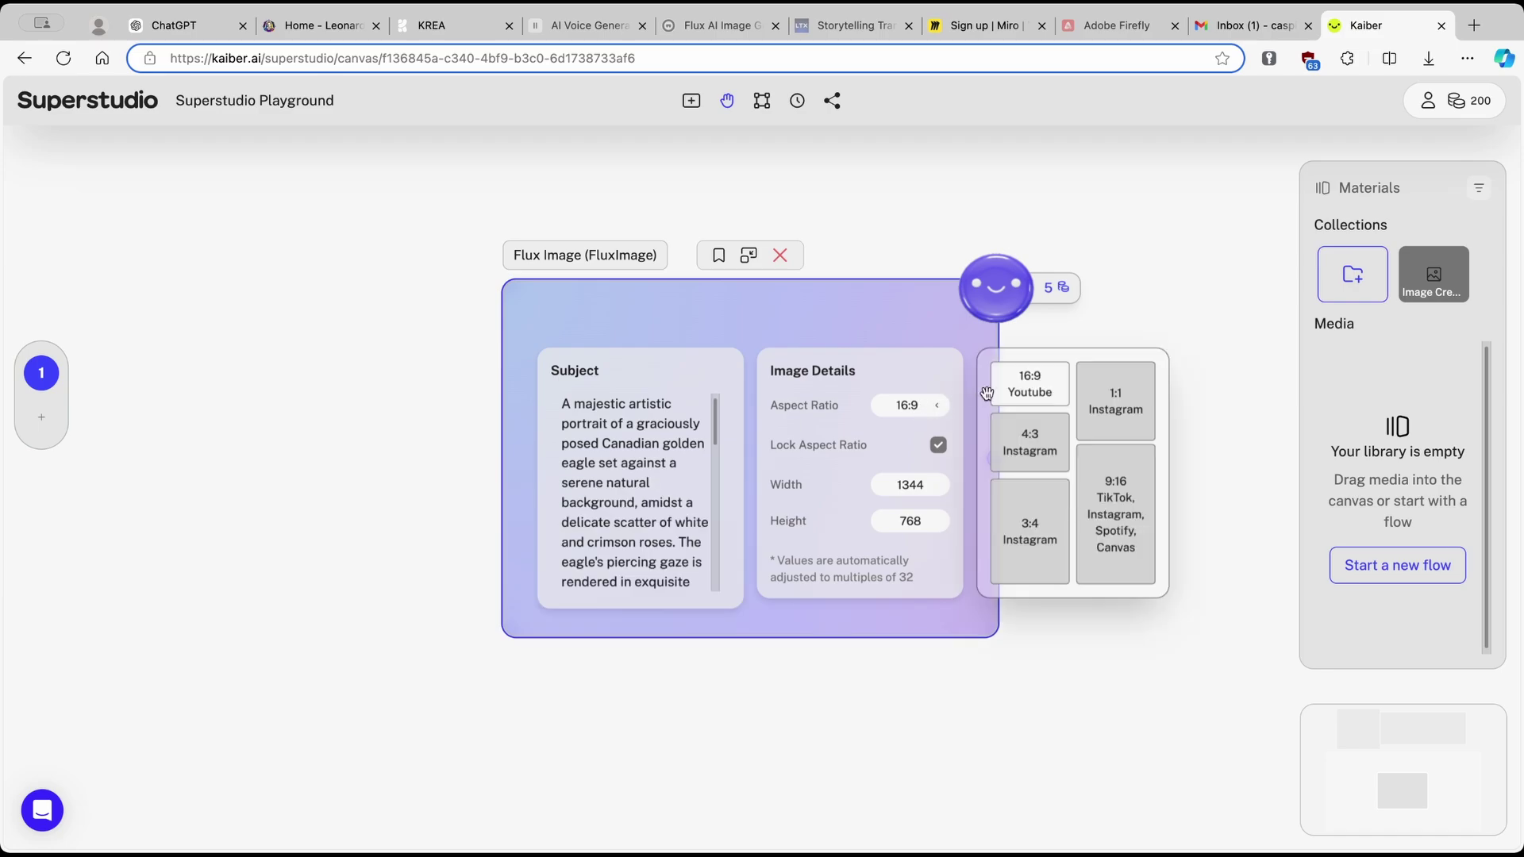
pyautogui.click(1047, 387)
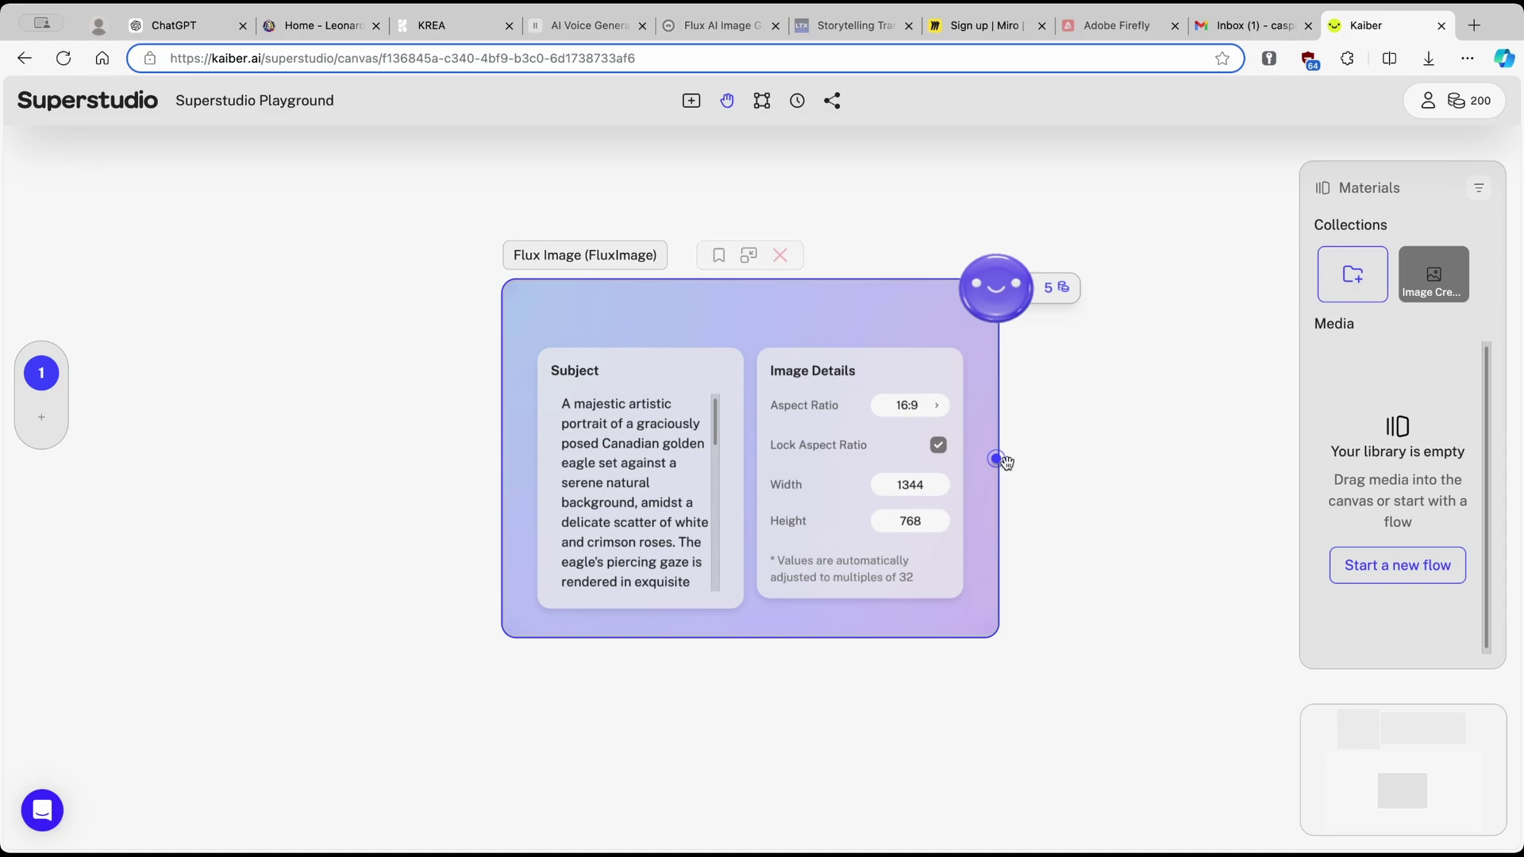
pyautogui.click(1046, 292)
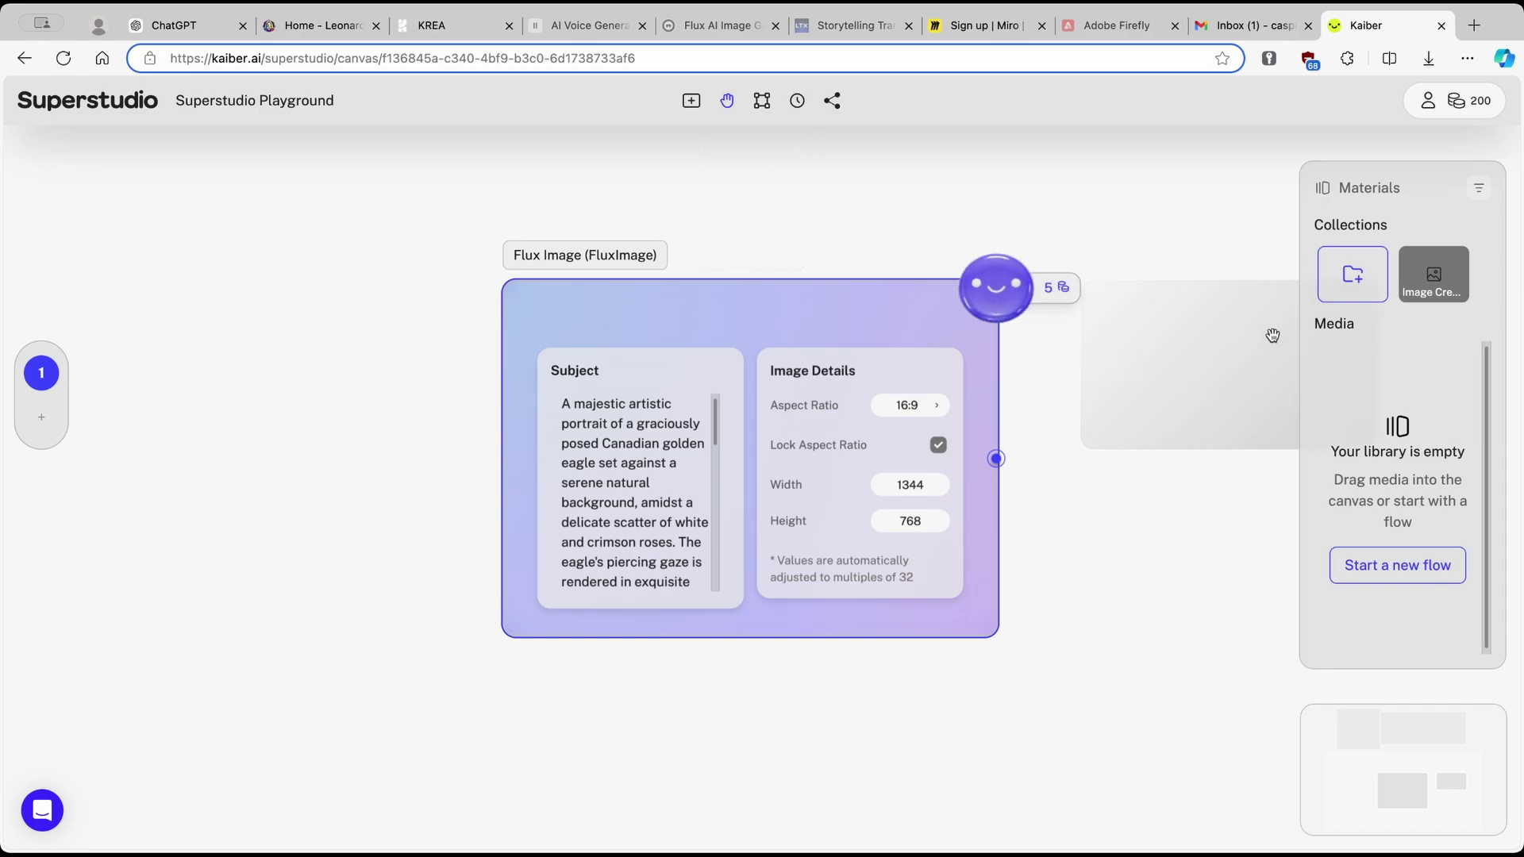
pyautogui.moveTo(902, 231); pyautogui.dragTo(730, 229)
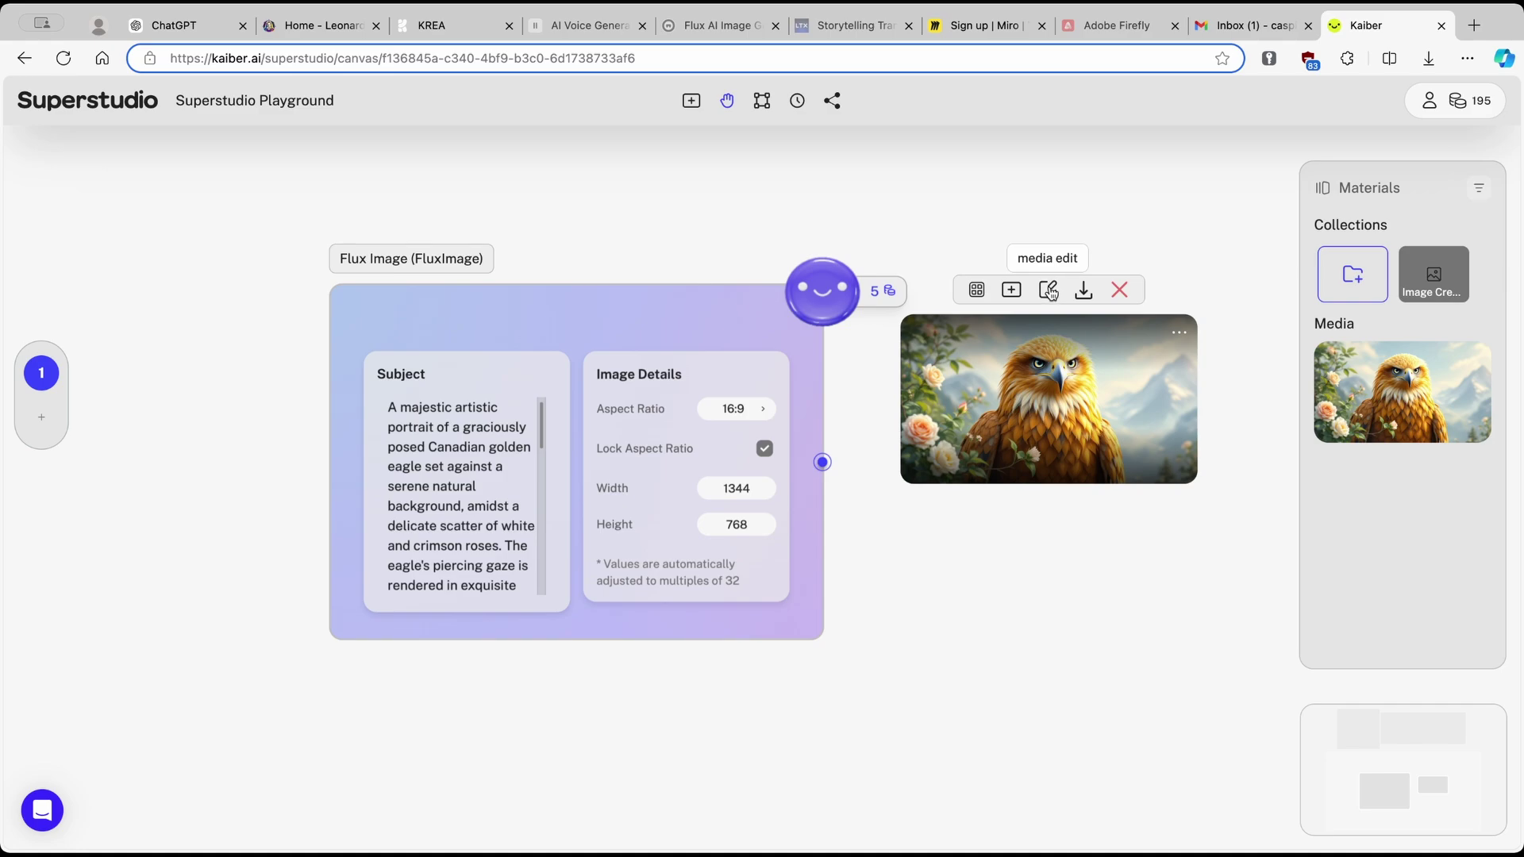
# Look through the crop and adjustment options in the generated eagle image's media editor, and leave it without saving
pyautogui.click(1048, 291)
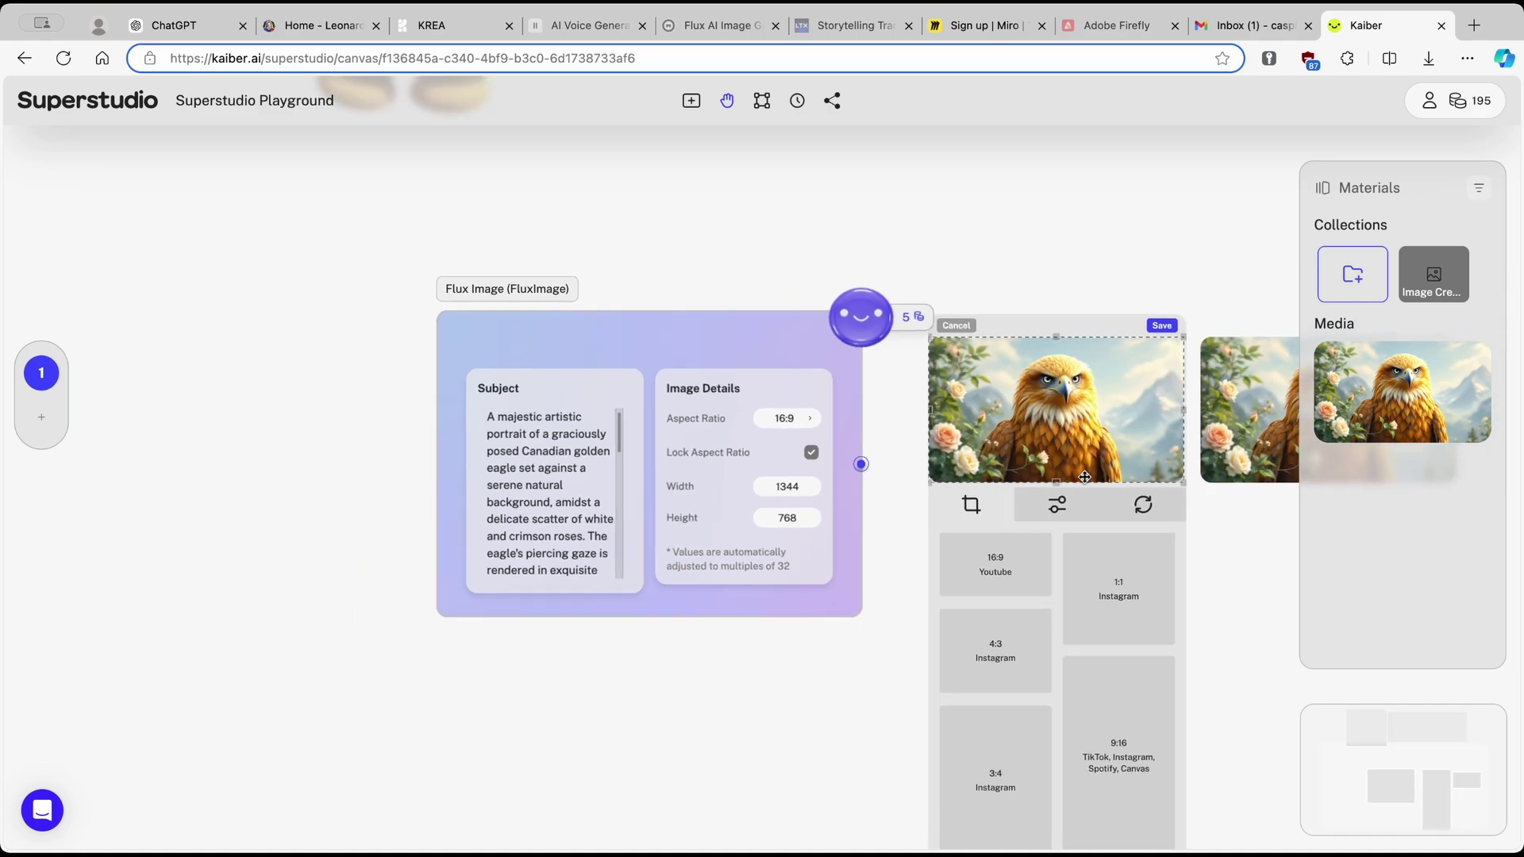
pyautogui.click(1055, 505)
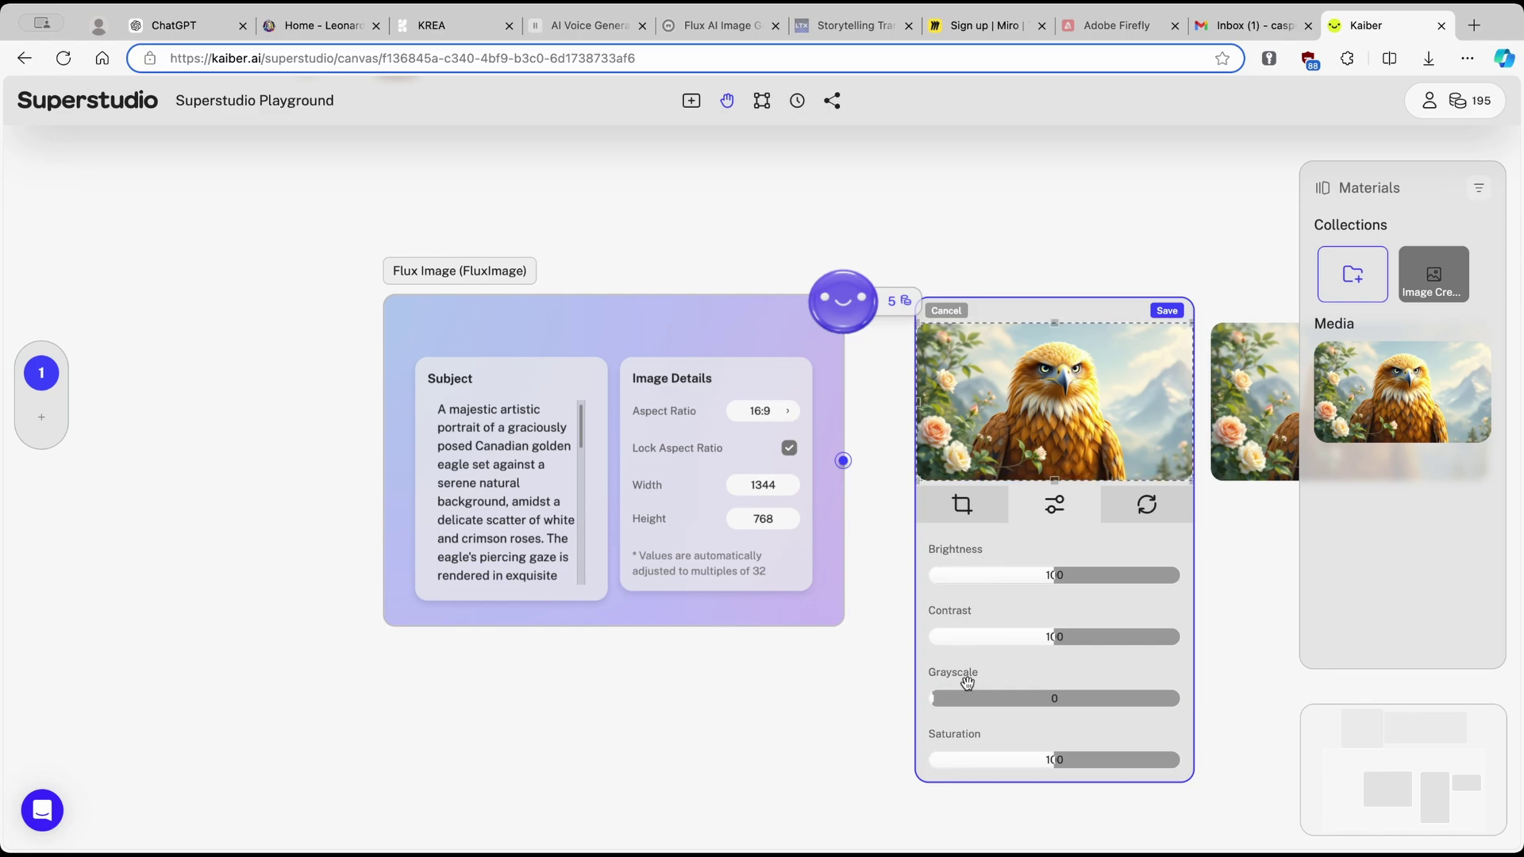
pyautogui.click(948, 311)
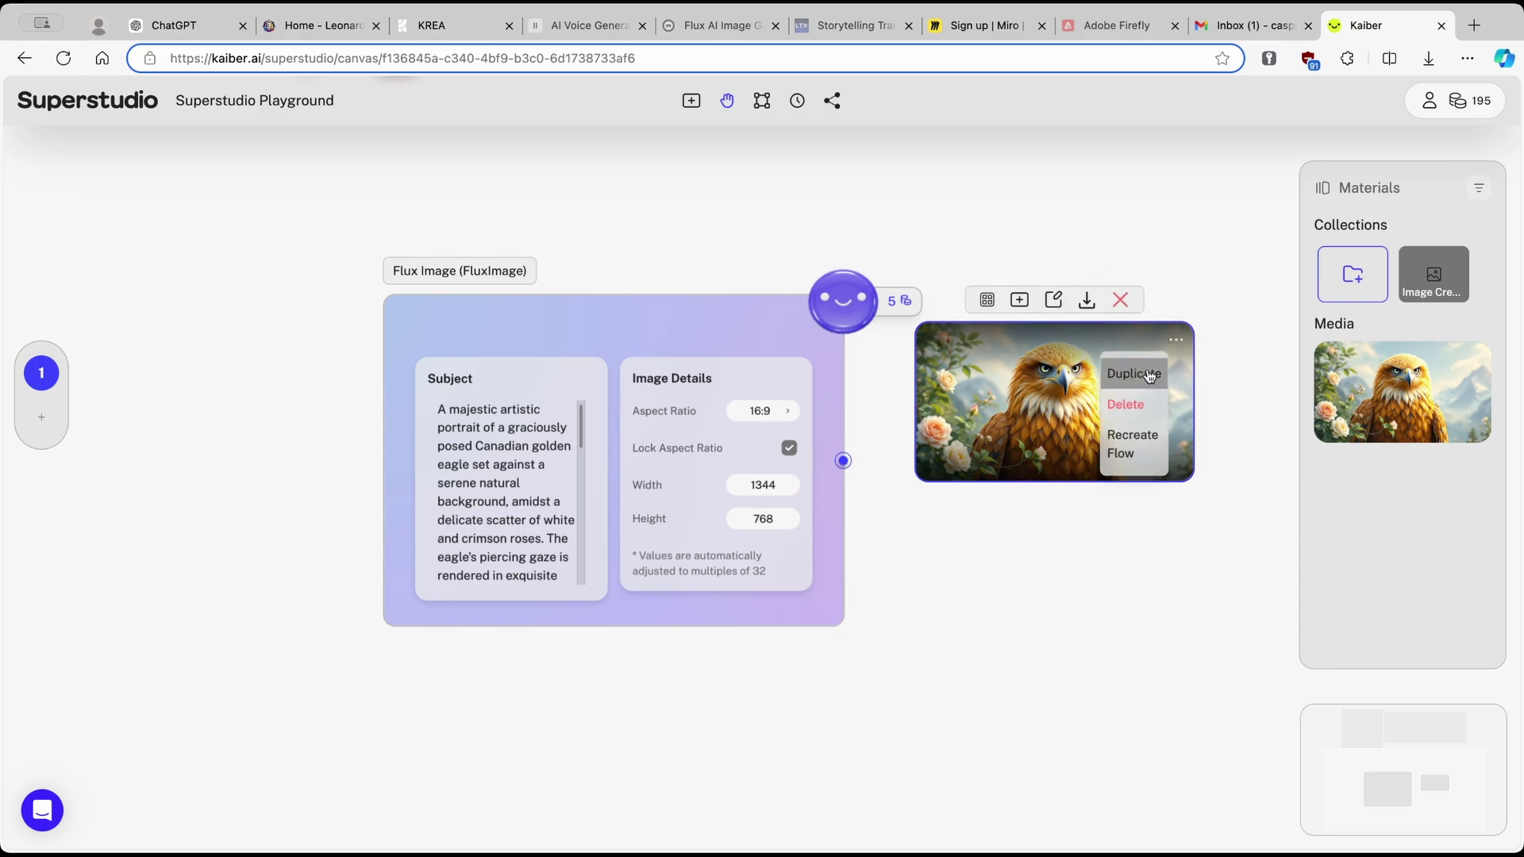
# Check the eagle image's further options, and move the image and the Flux Image flow up to free canvas space
pyautogui.click(1179, 343)
pyautogui.click(1181, 344)
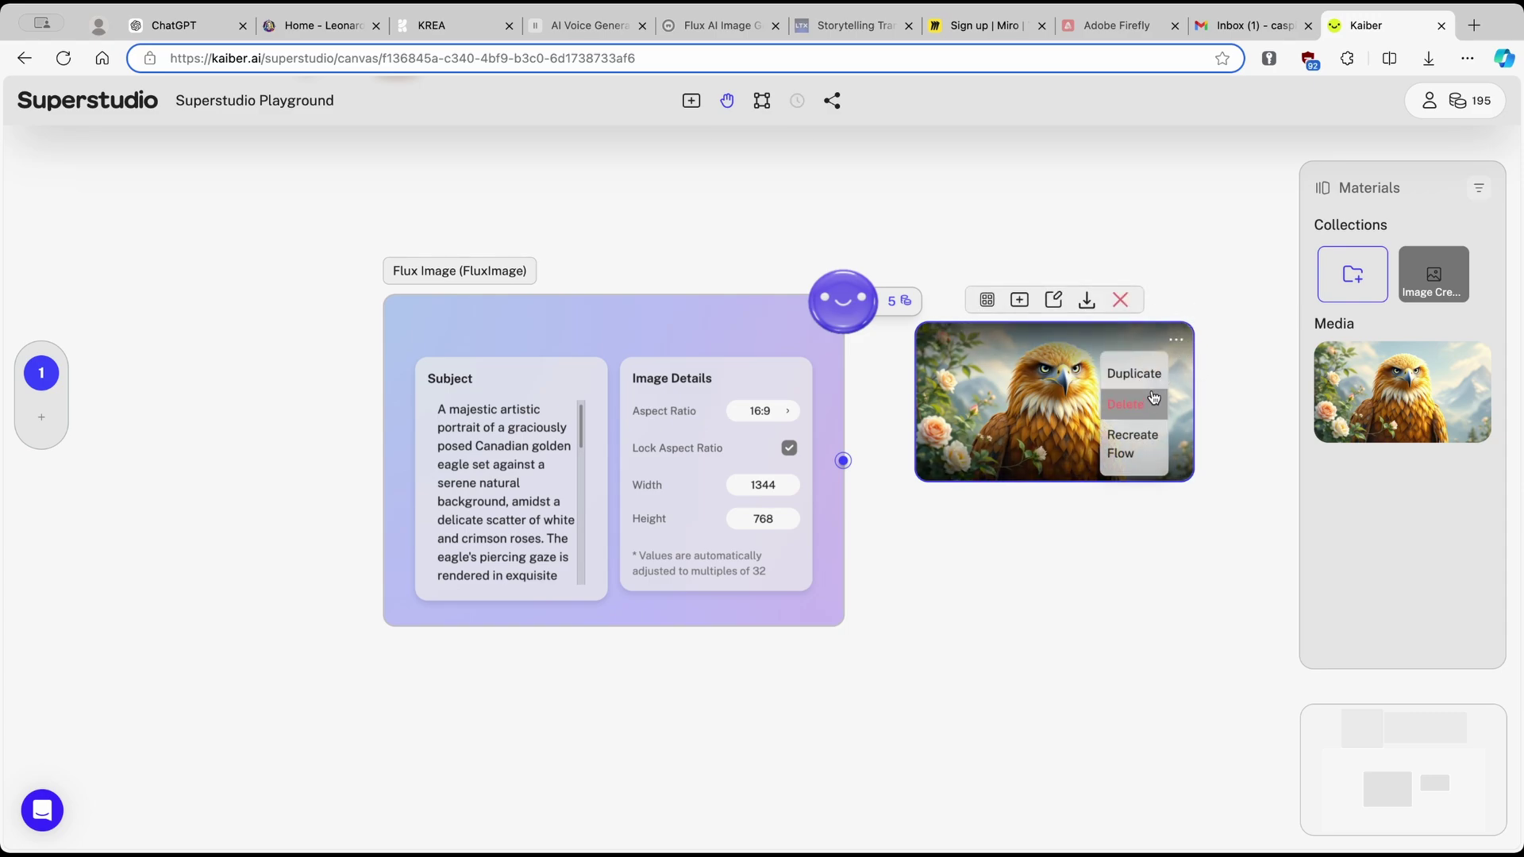
pyautogui.click(1136, 443)
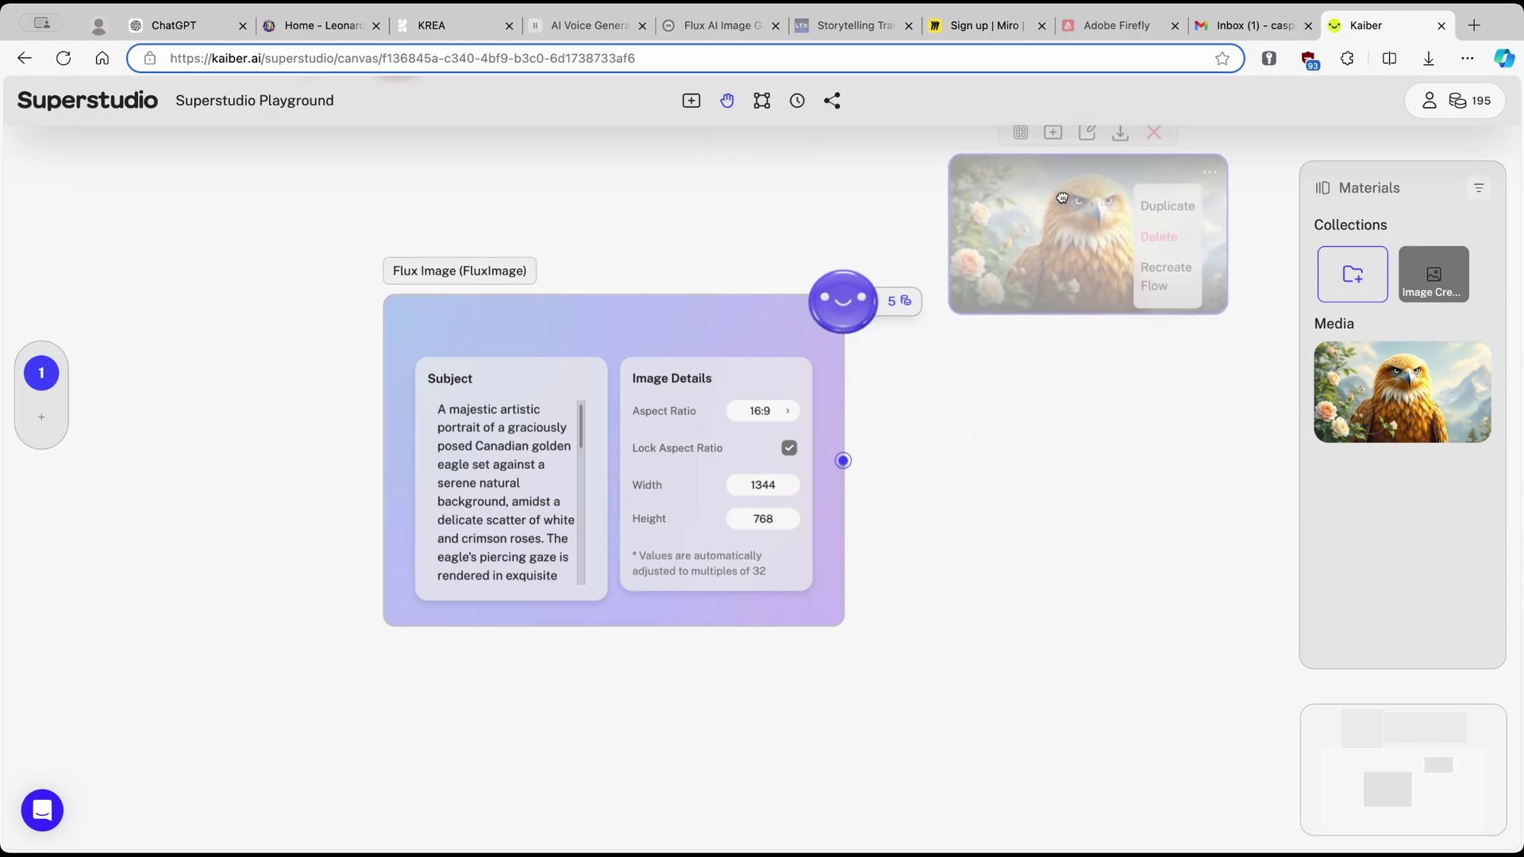
pyautogui.moveTo(761, 318); pyautogui.dragTo(664, 256)
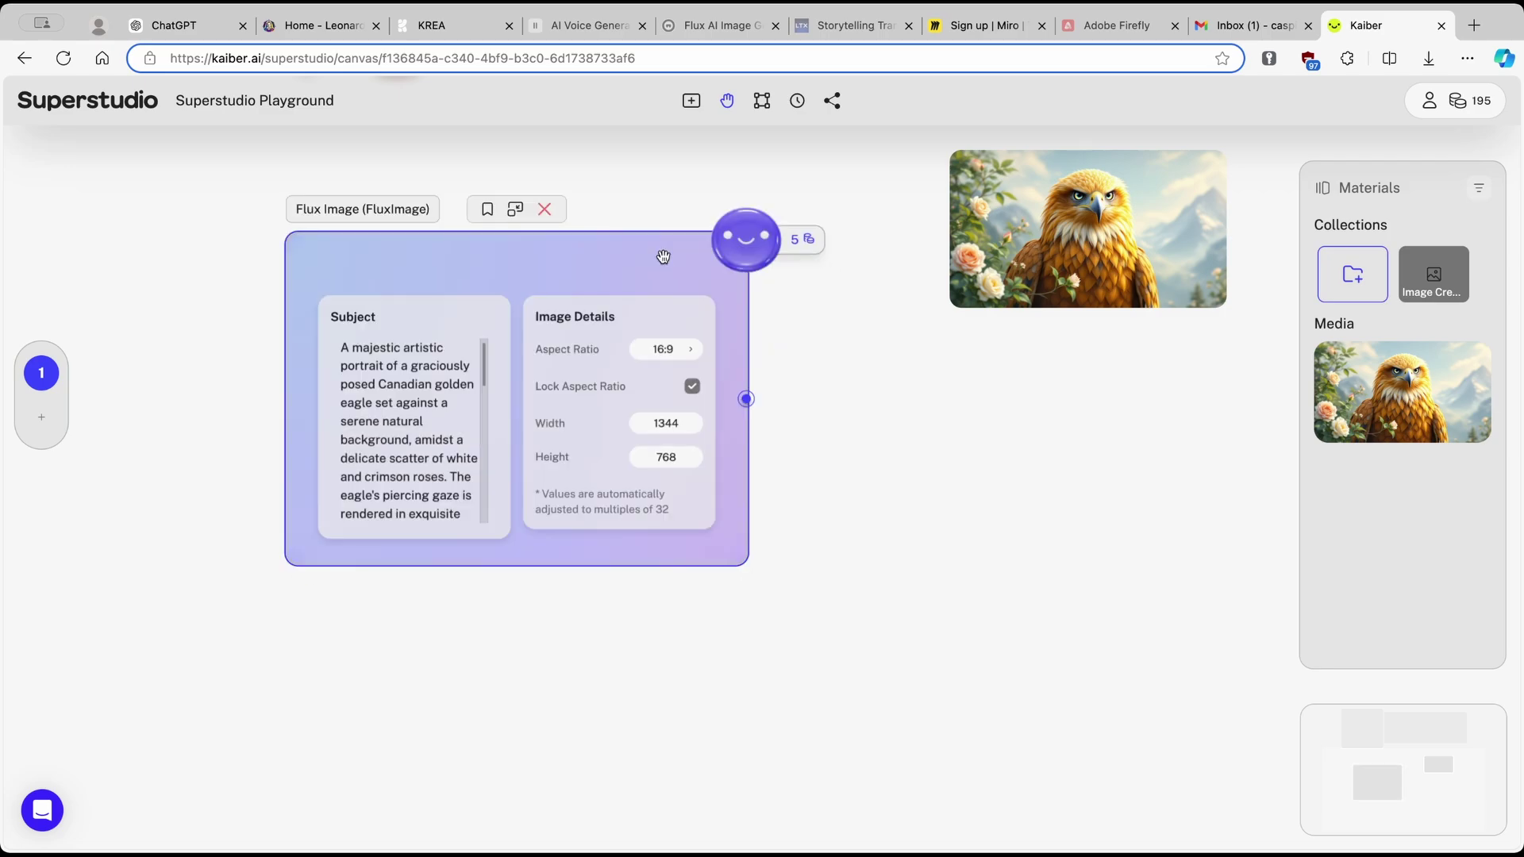
# Add an Image Lab core flow to the canvas beneath the generated eagle image
pyautogui.click(691, 105)
pyautogui.hscroll(5, 833, 373)
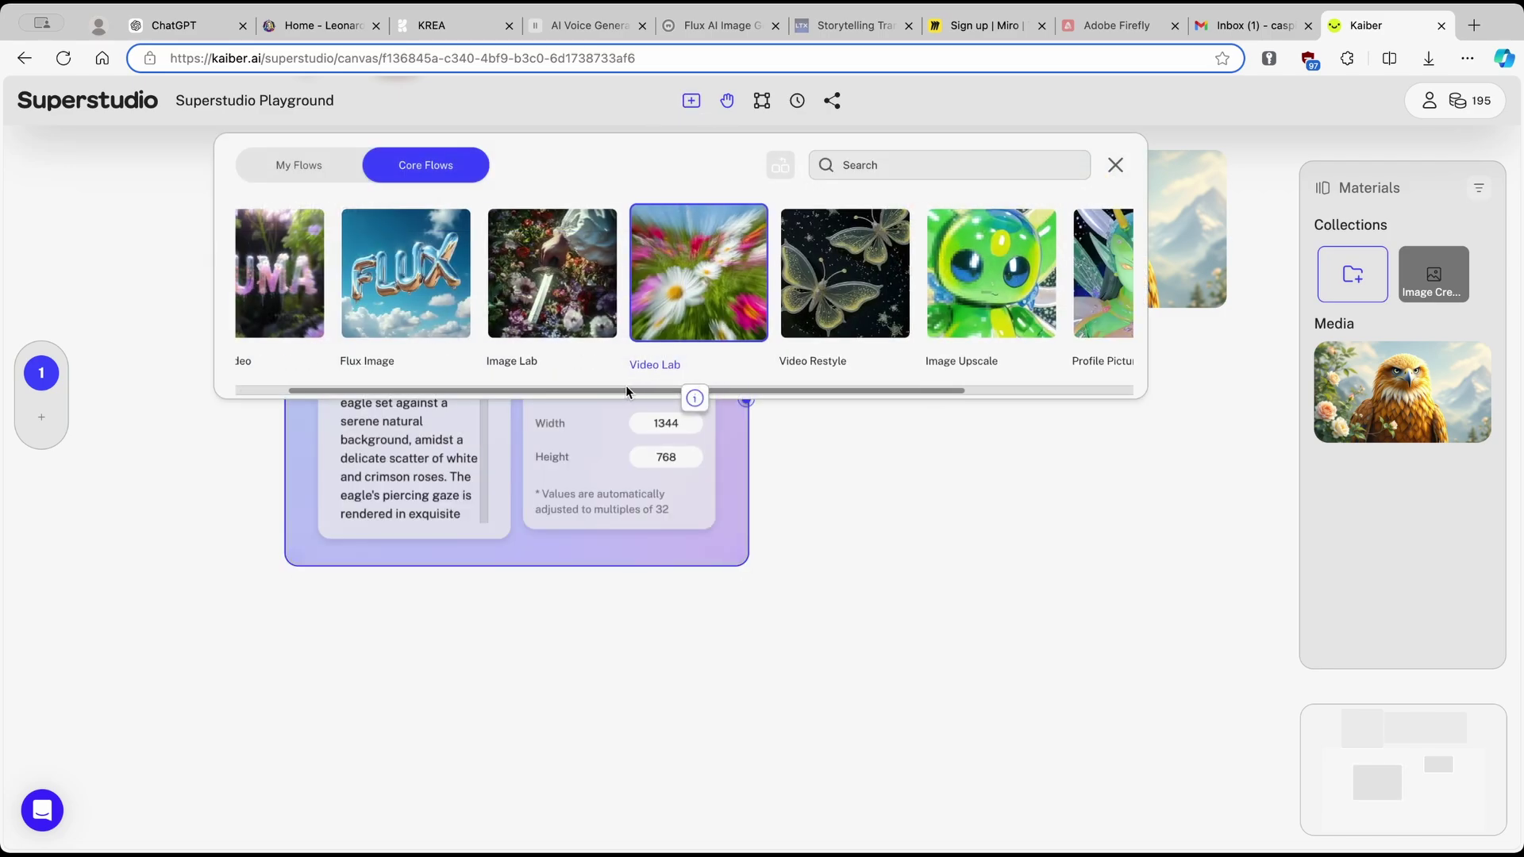
pyautogui.hscroll(-5, 568, 387)
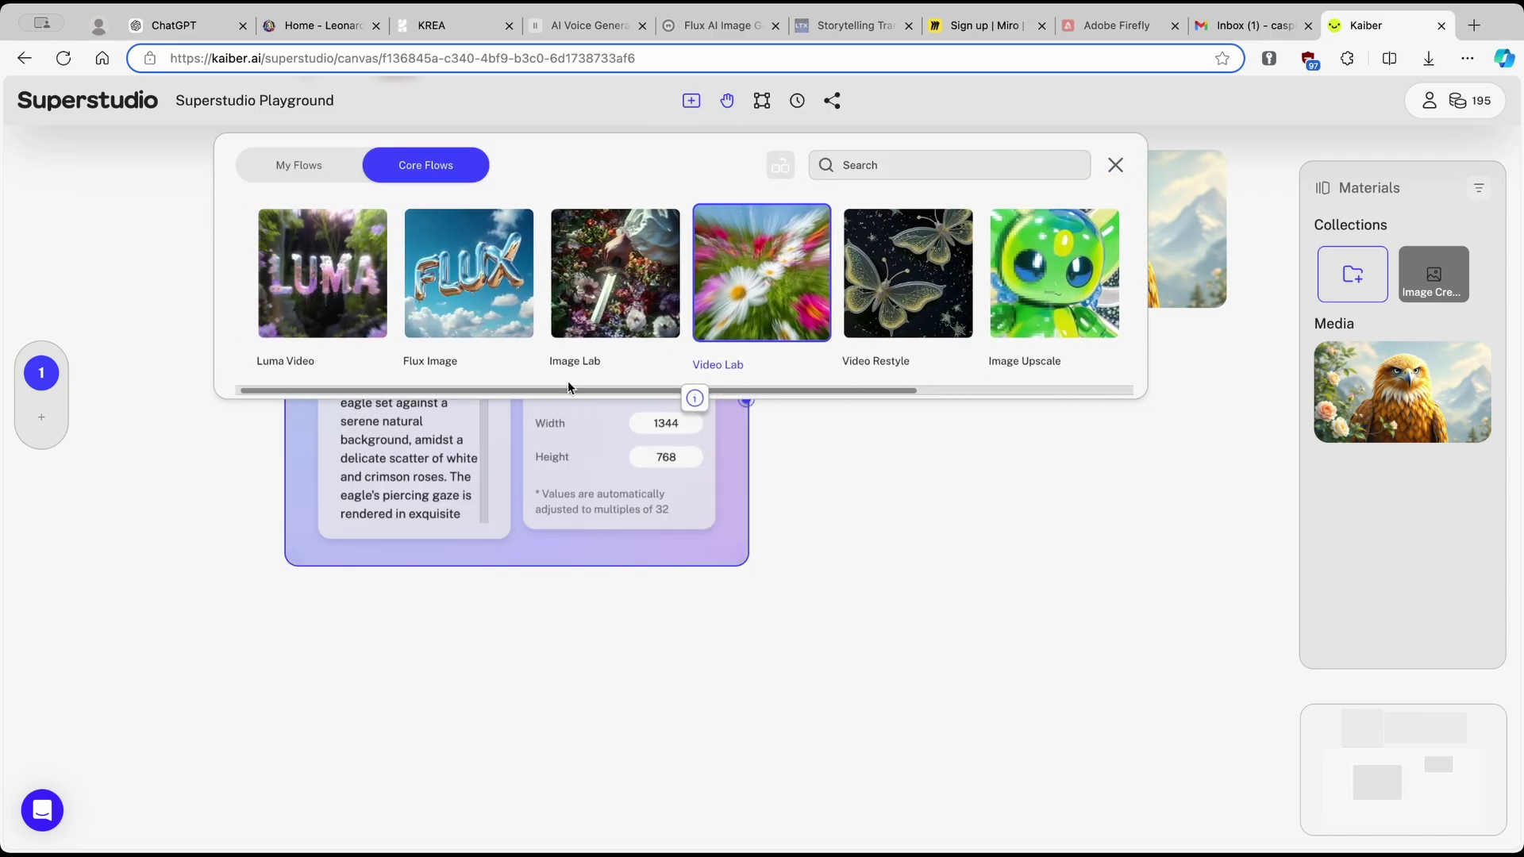
pyautogui.click(618, 292)
pyautogui.moveTo(618, 292); pyautogui.dragTo(981, 436)
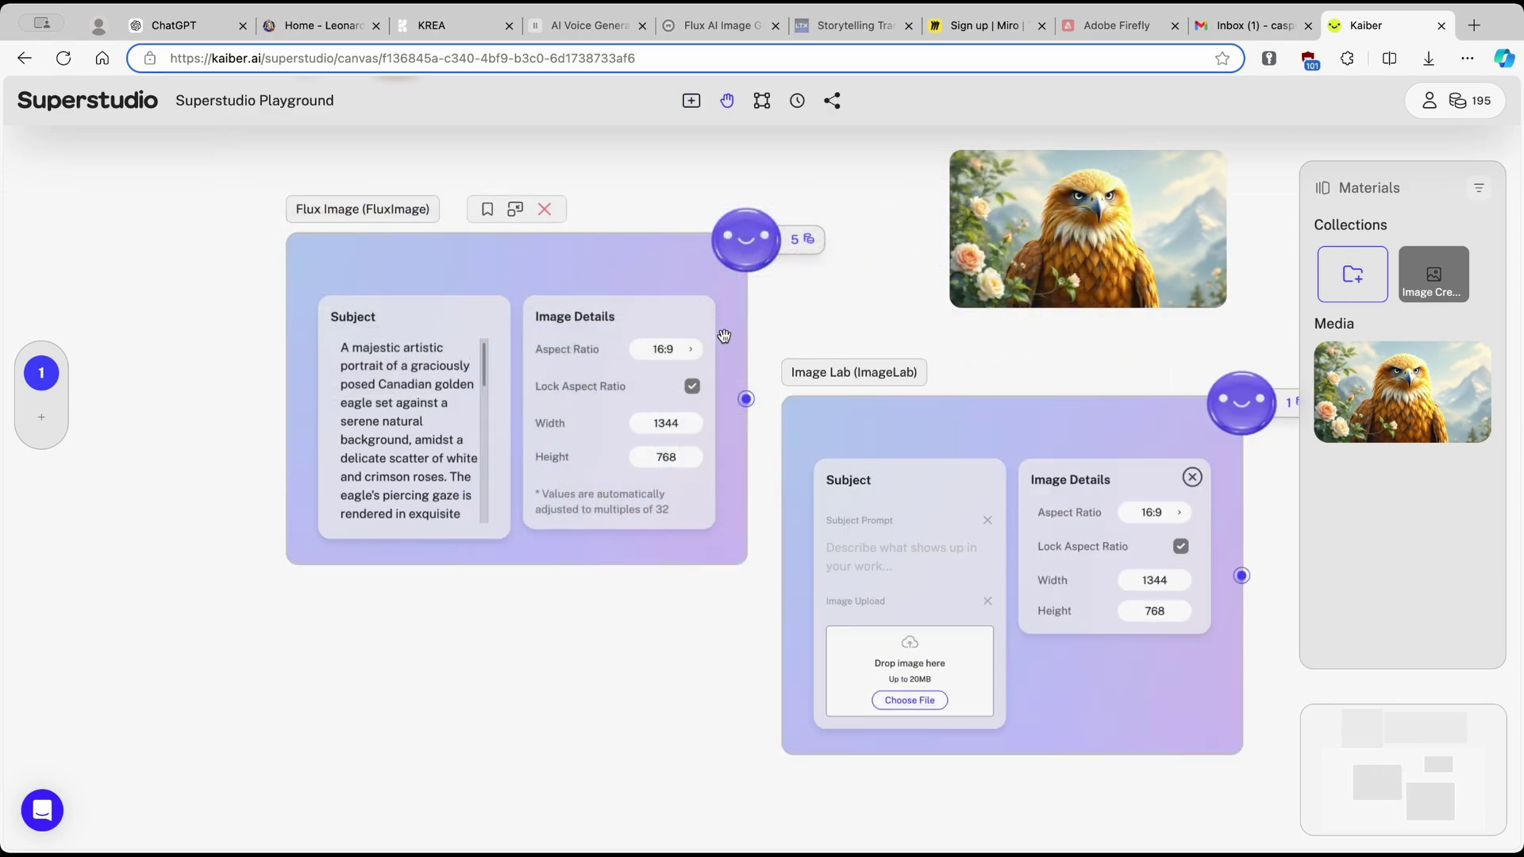
# Fill the Image Lab flow's Subject Prompt with the copied majestic Canadian golden eagle portrait prompt
pyautogui.moveTo(361, 245)
pyautogui.moveTo(905, 667)
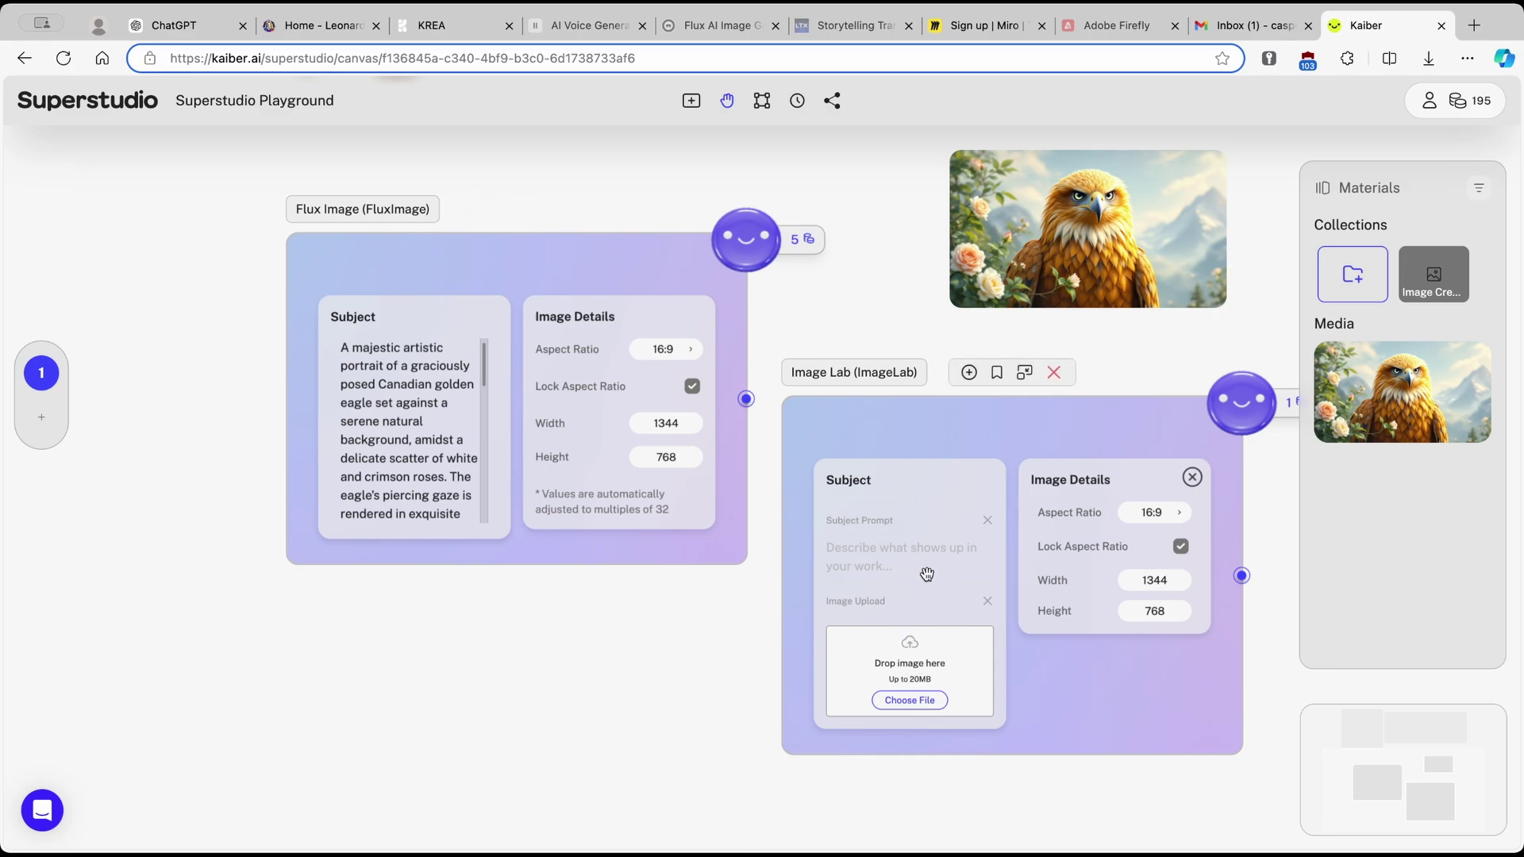
pyautogui.click(913, 554)
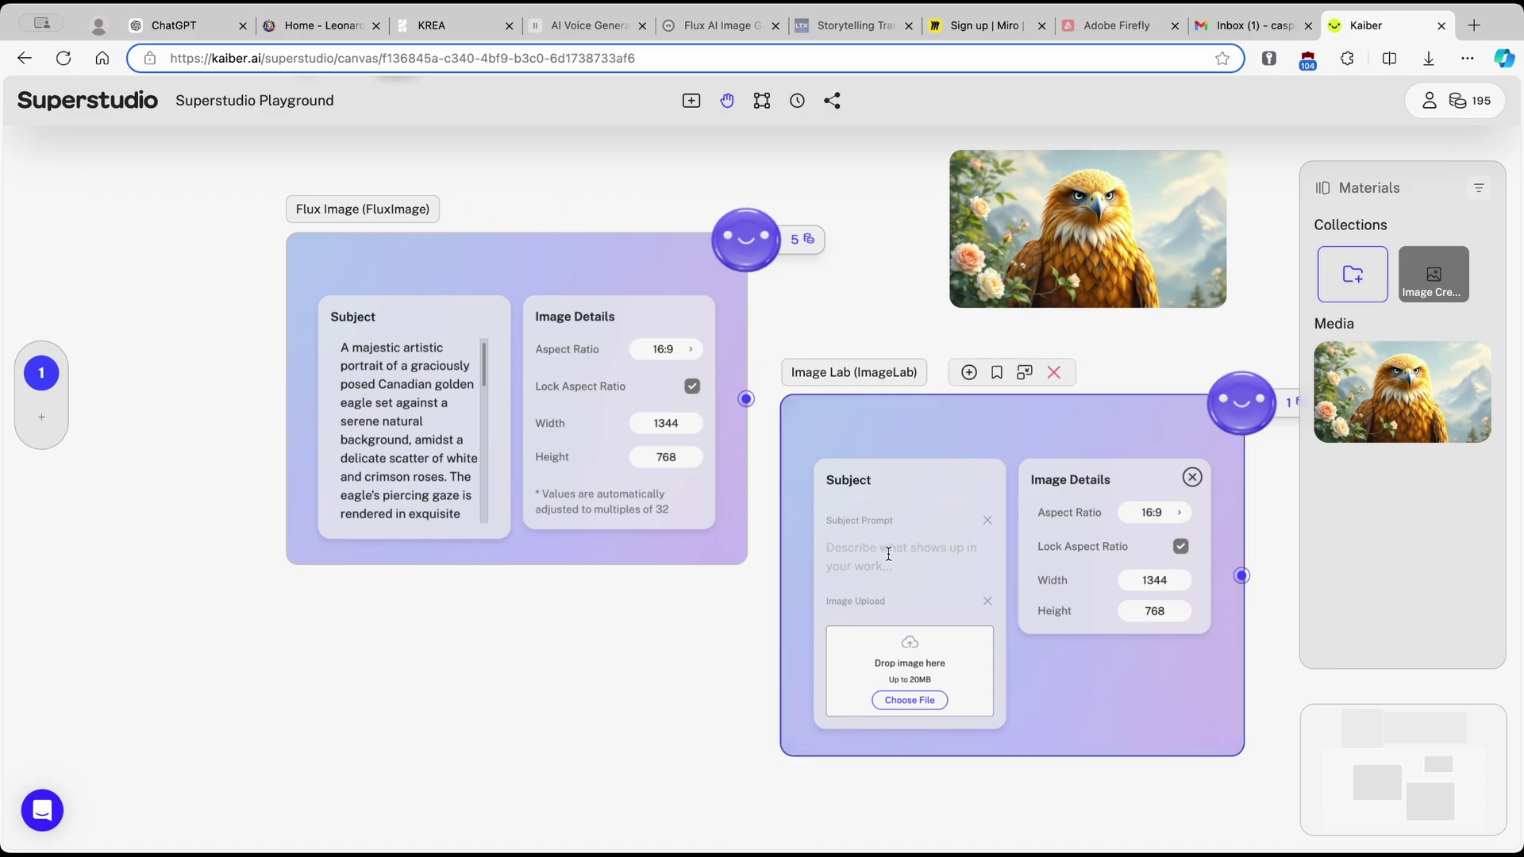
pyautogui.write("A majestic artistic portrait of a graciously posed Canadian golden eagle set against a serene natural background, amidst a delicate scatter of white and crimson roses. The eagle's piercing gaze is rendered in exquisite detail, with bright blue irises, a white beak, and jet-black eyelashes that add depth to its majestic features. The plumage is a vibrant yellow, with subtle feathers ruffling in the gentle breeze. The surrounding foliage is lush and verdant, with soft greens and earthy tones that complement the eagle's warm hues. The overall mood is one of quiet contemplation, with the subject commanding attention through its regal presence. The photography style is reminiscent of fine art, with a shallow depth of field that blurs the background, drawing focus to the eagle's dignified demeanor.")
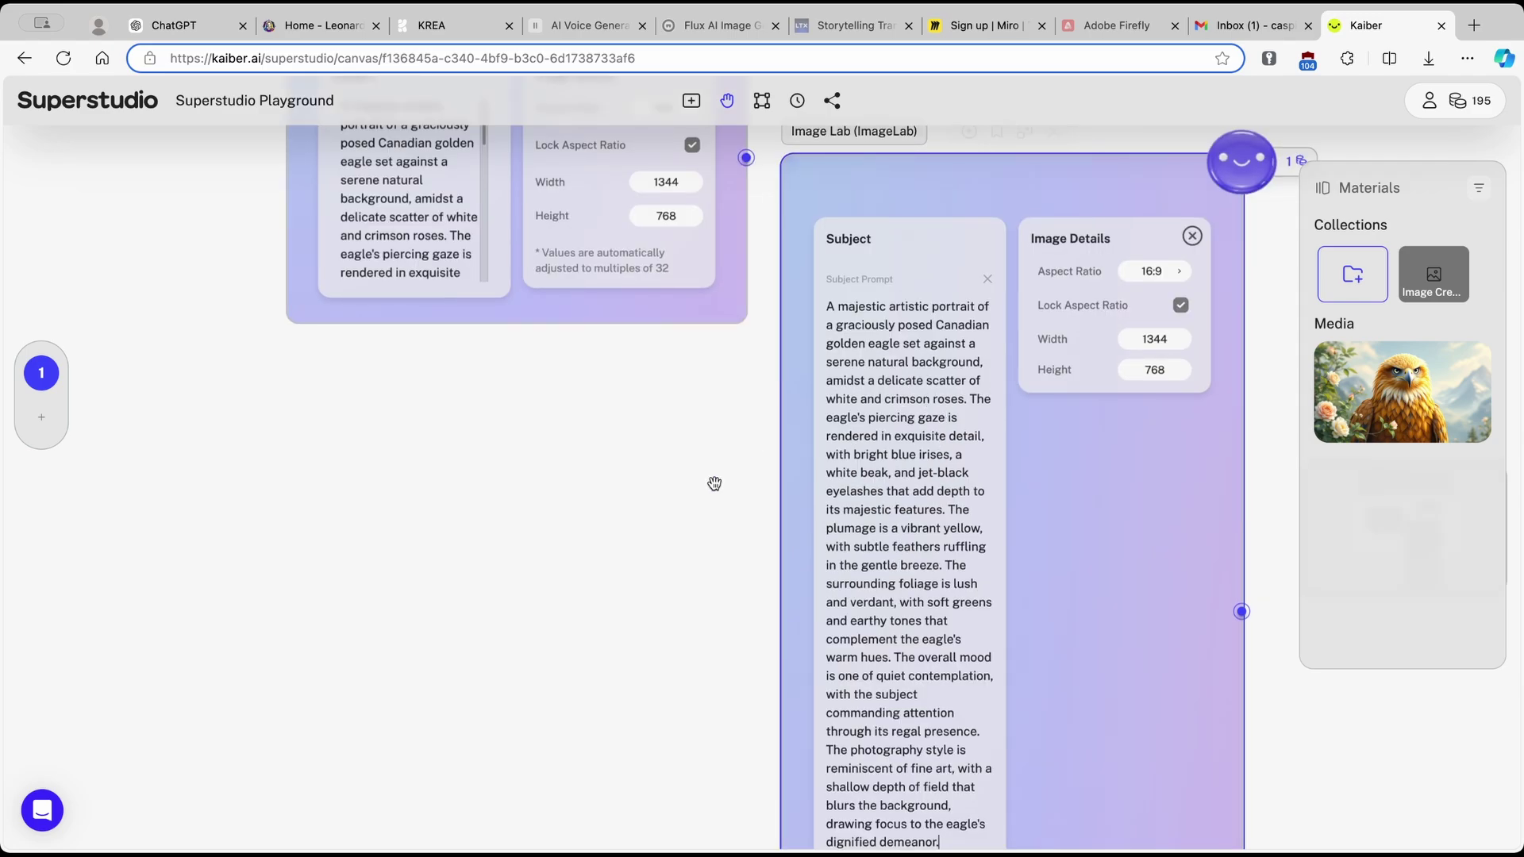
pyautogui.scroll(-5, 510, 376)
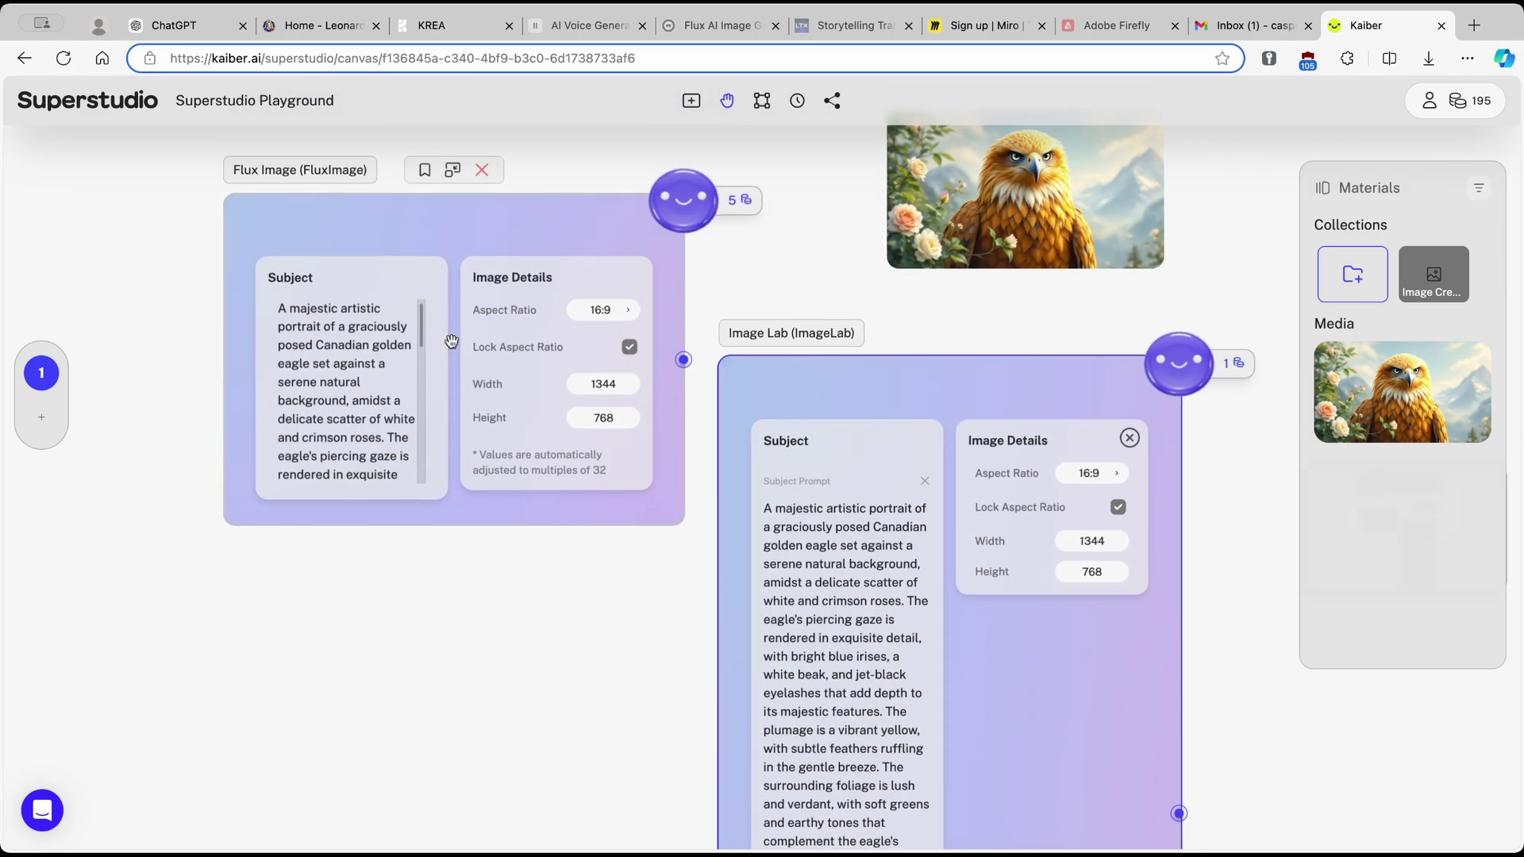
pyautogui.scroll(-3, 1160, 631)
pyautogui.scroll(-10, 1160, 631)
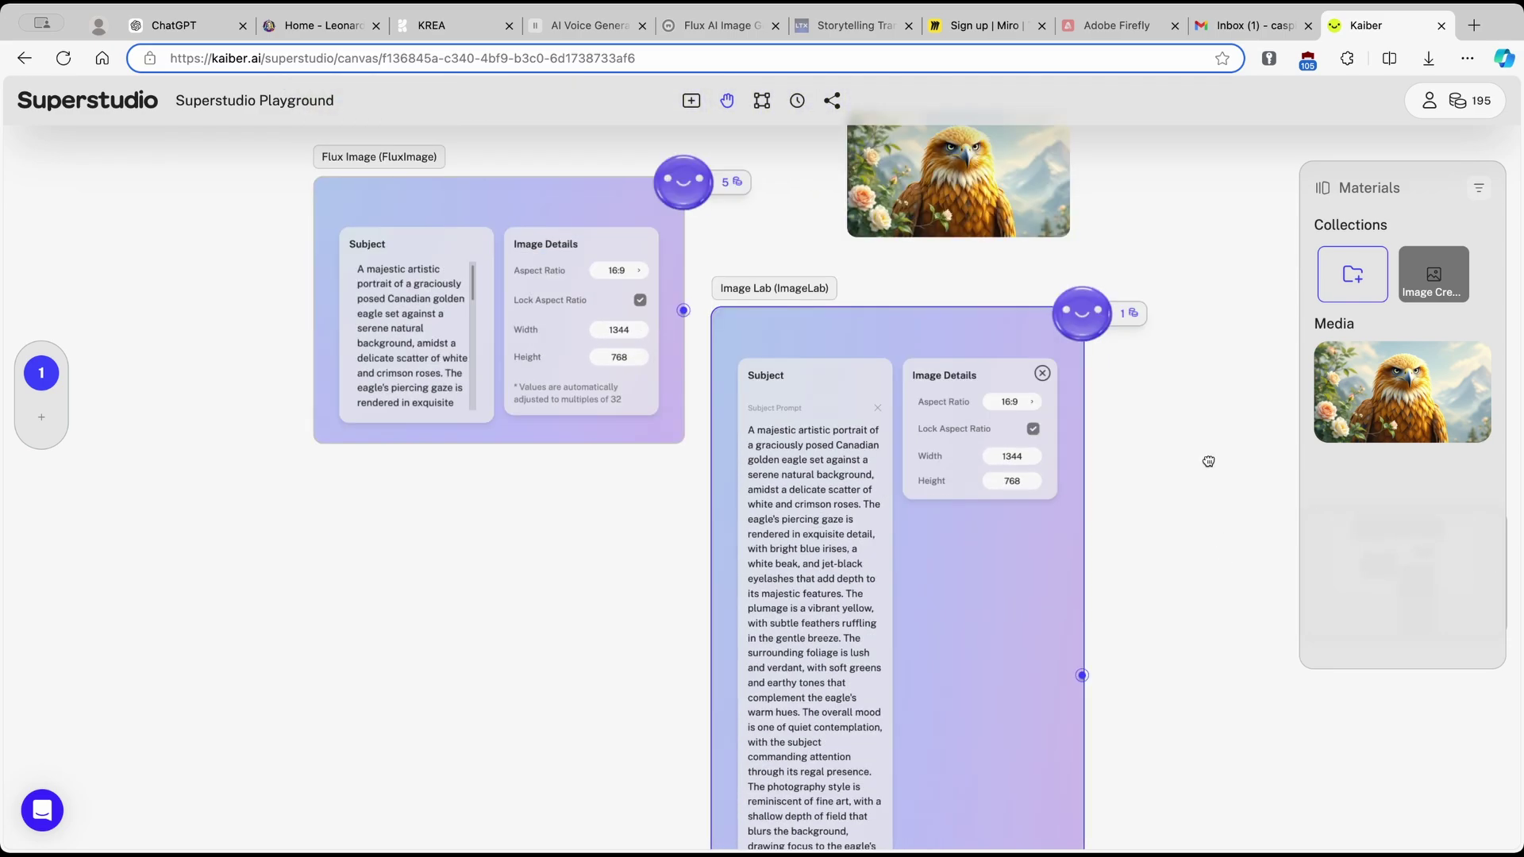
# Download the majestic eagle image from Leonardo.Ai and upload the JPEG to the Image Lab flow's Image Upload in Kaiber
pyautogui.click(333, 26)
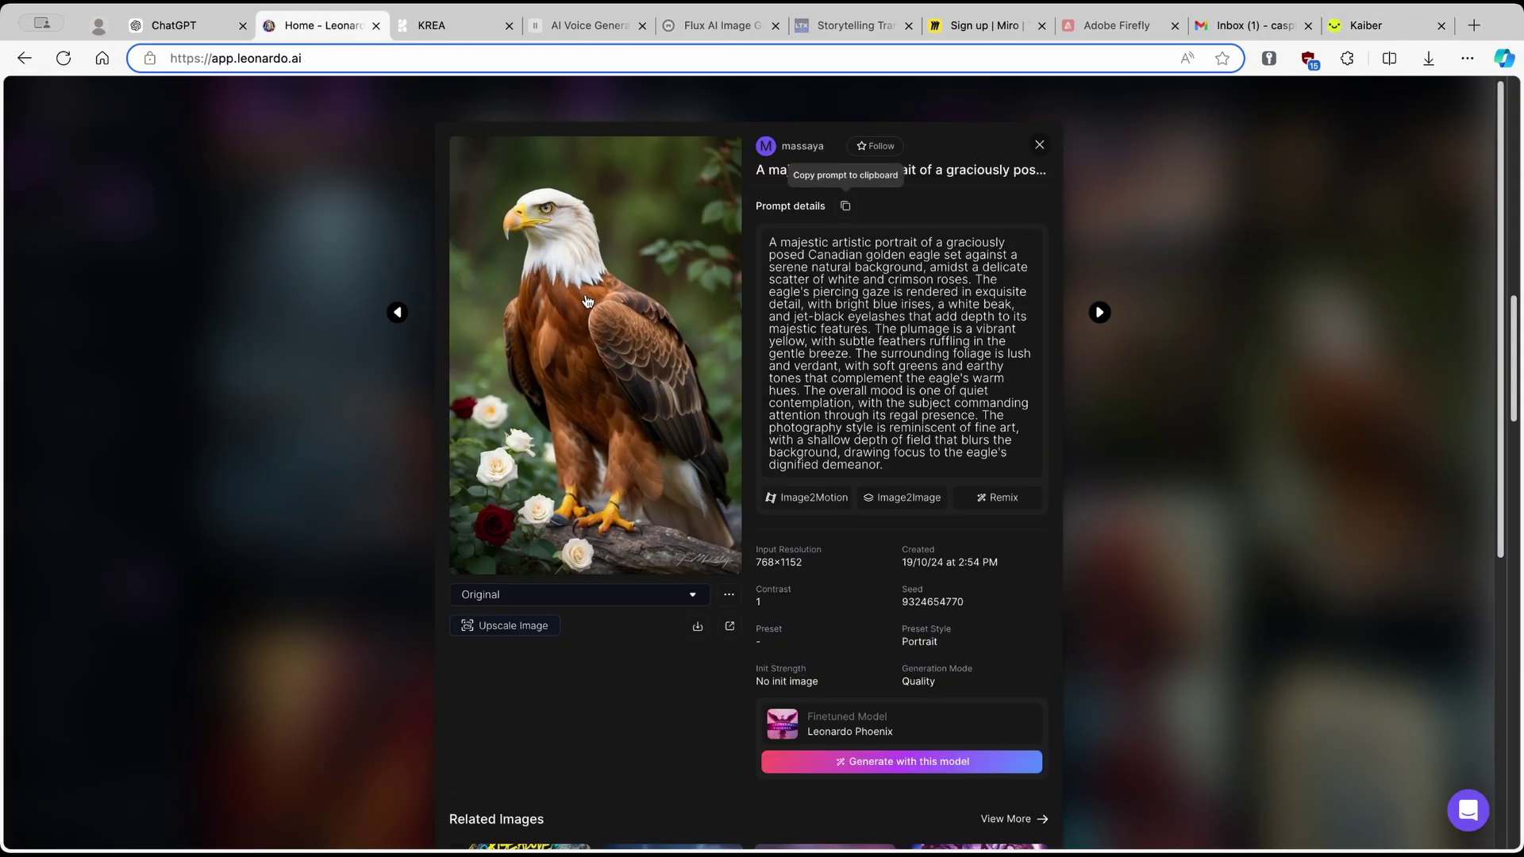
pyautogui.click(698, 626)
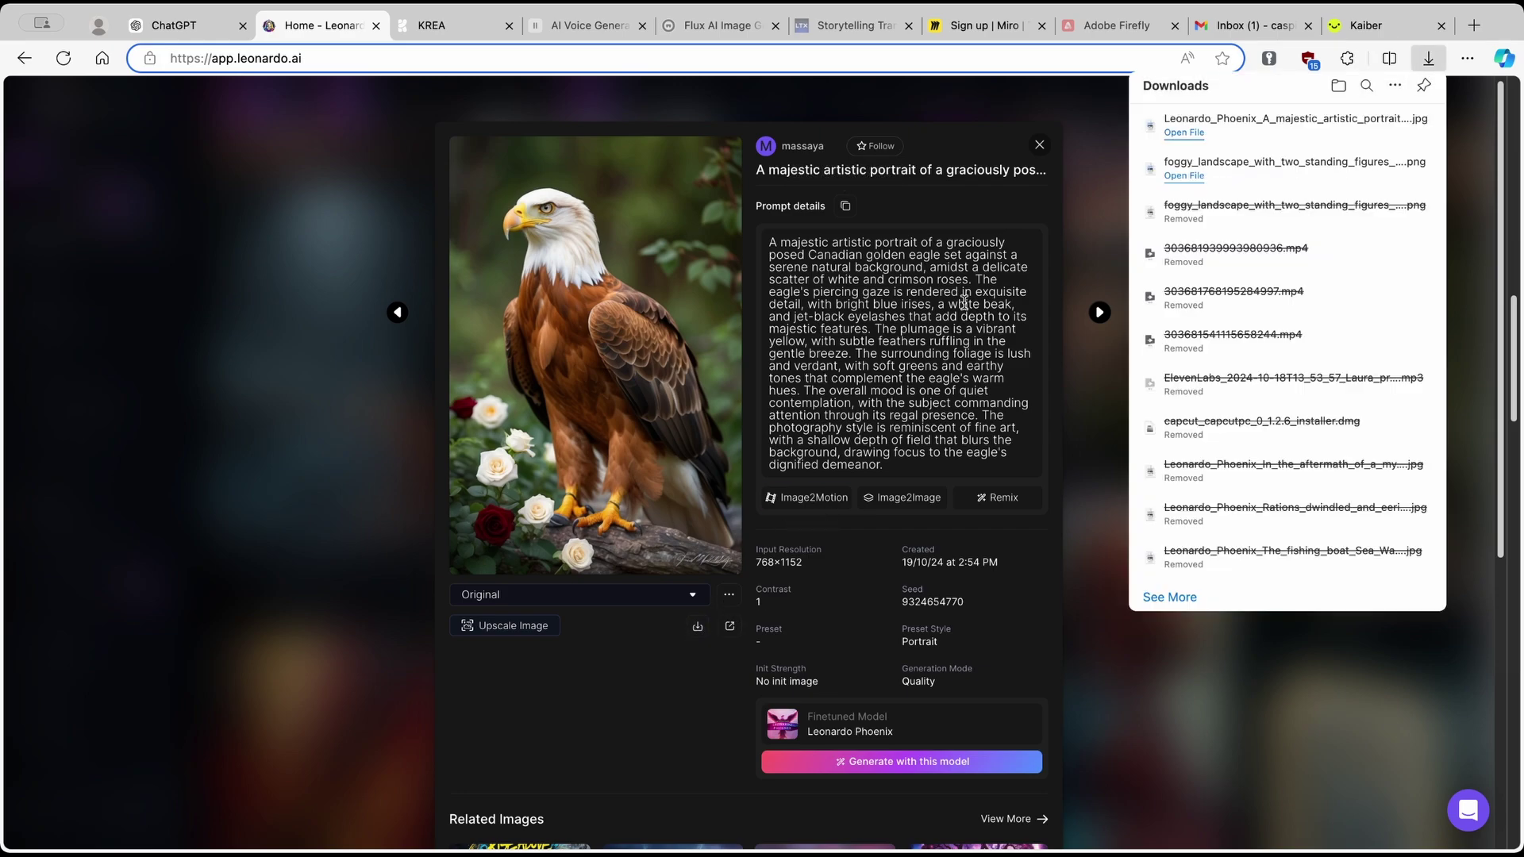
pyautogui.click(1397, 30)
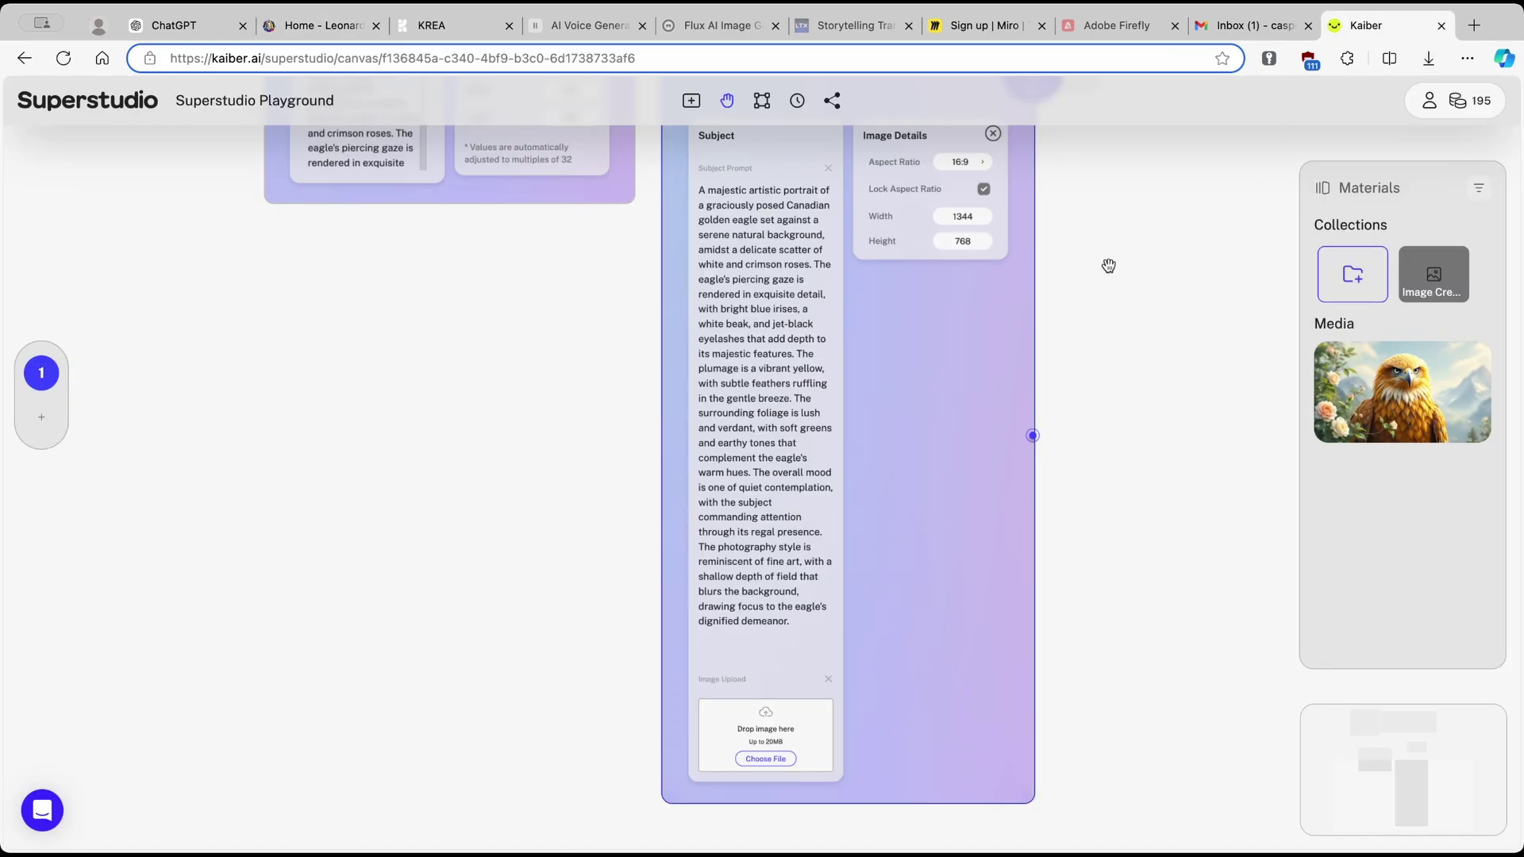
pyautogui.click(775, 759)
pyautogui.click(666, 361)
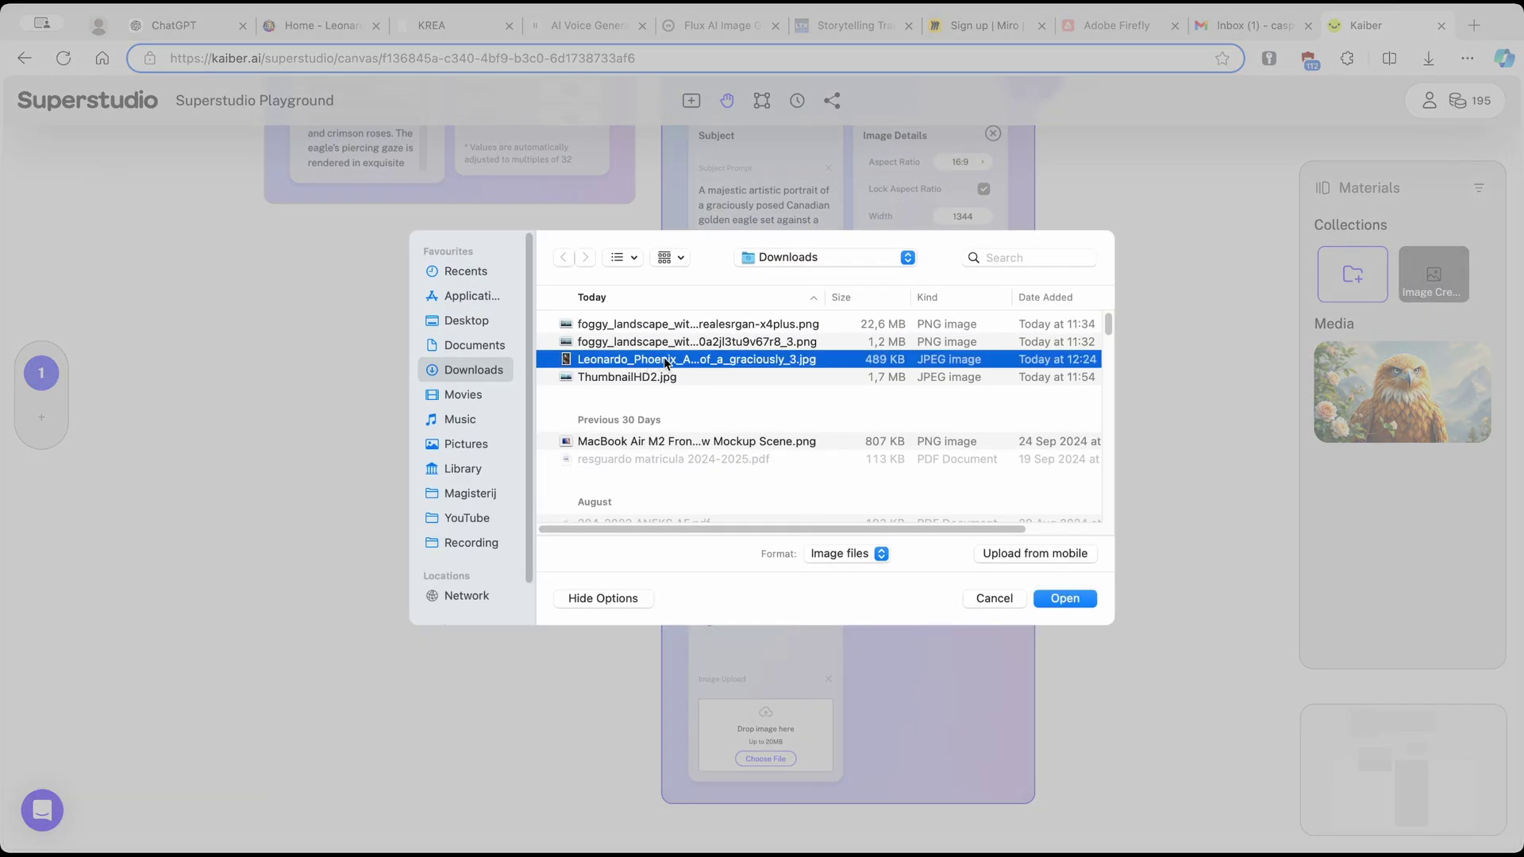
pyautogui.click(1069, 606)
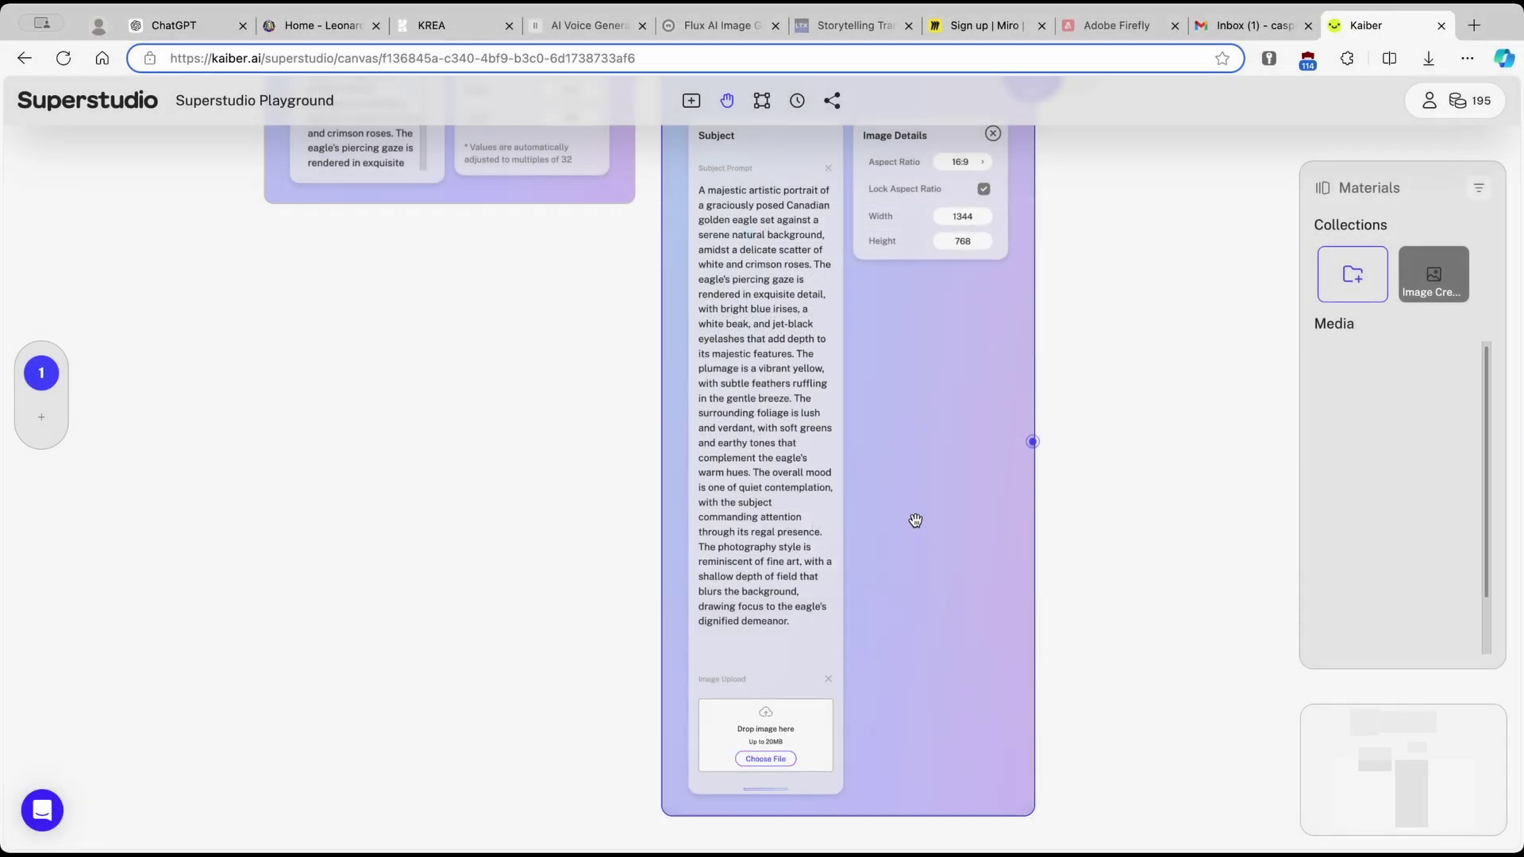
# Generate the image with the Image Lab flow and inspect the resulting eagle picture up close
pyautogui.moveTo(865, 647); pyautogui.dragTo(833, 672)
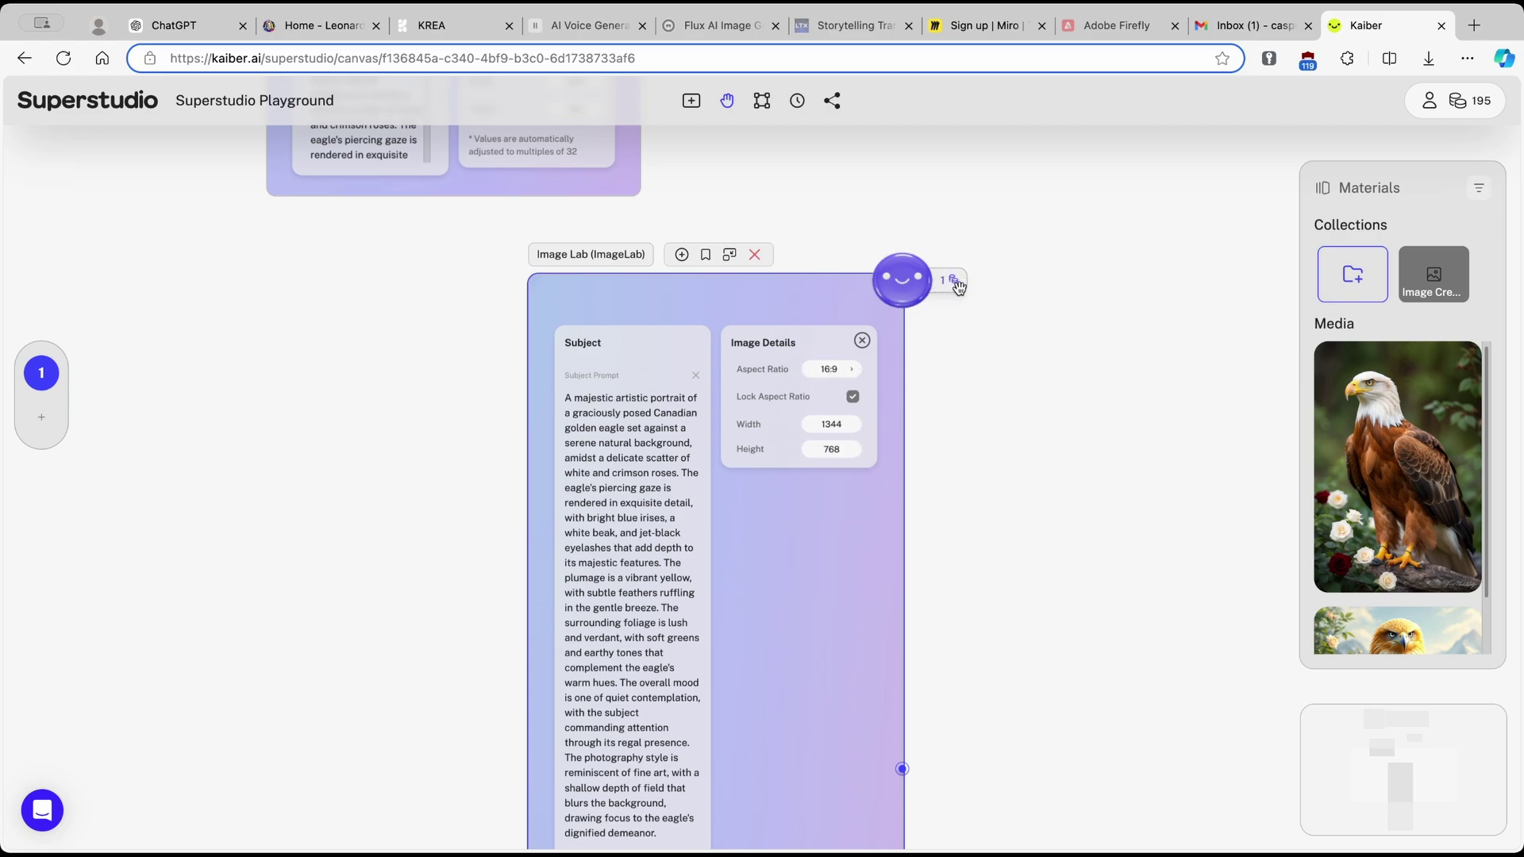
pyautogui.click(905, 290)
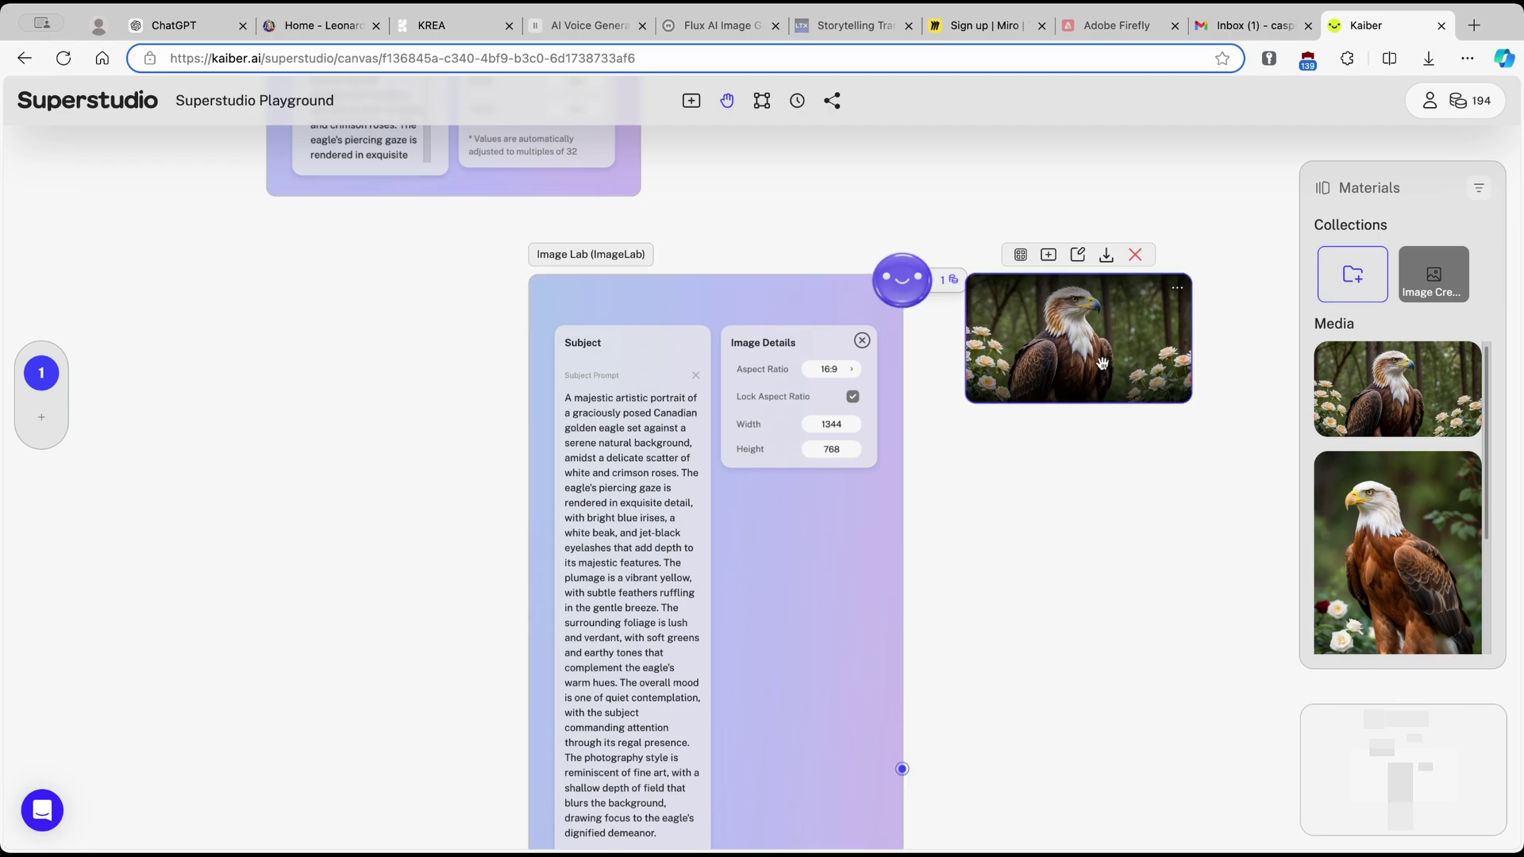
pyautogui.scroll(5, 1194, 361)
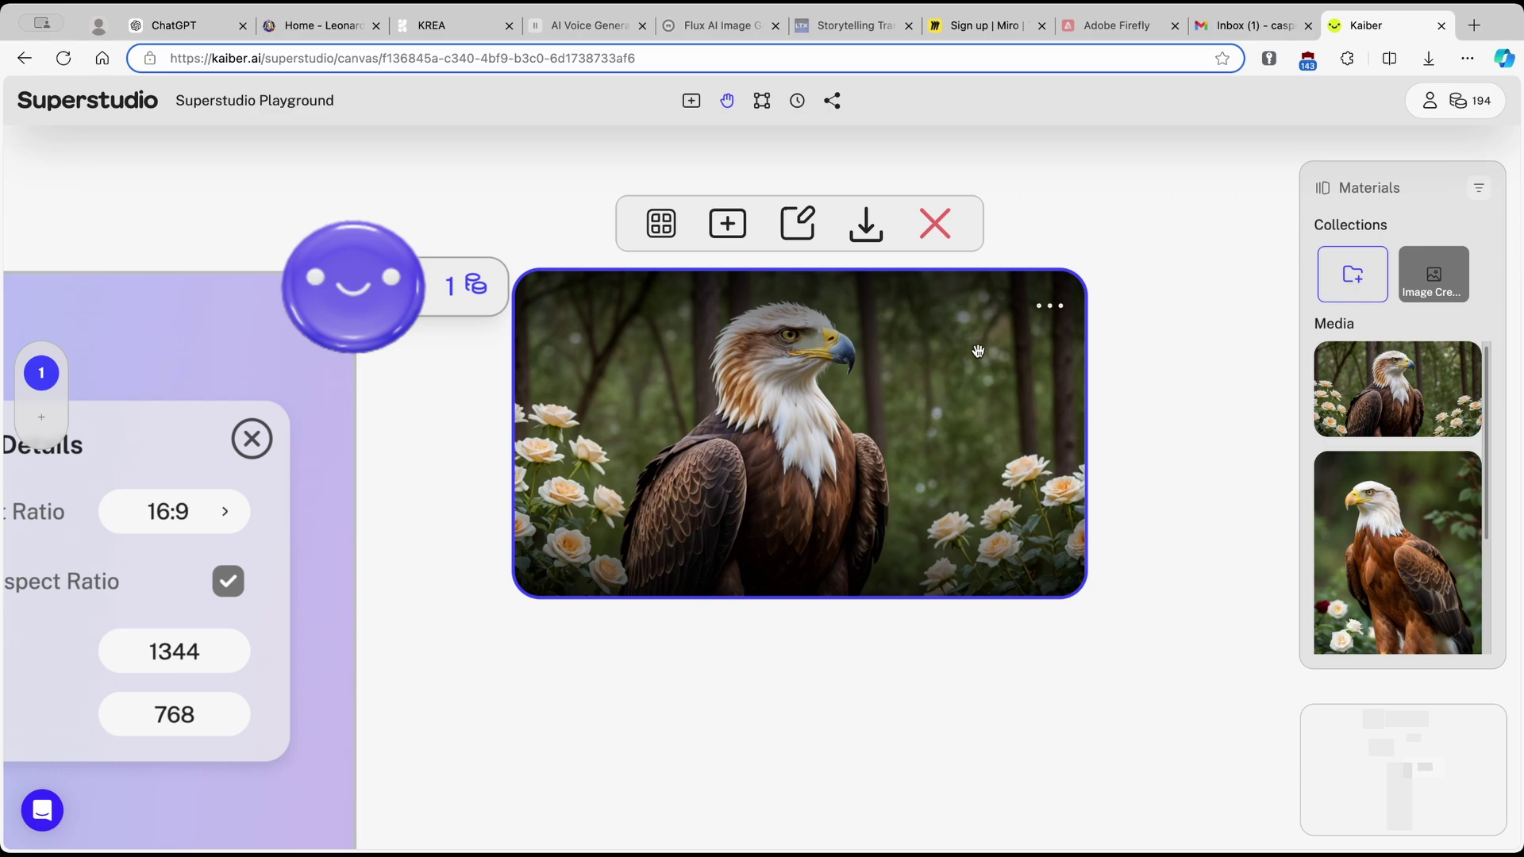
pyautogui.scroll(-5, 960, 353)
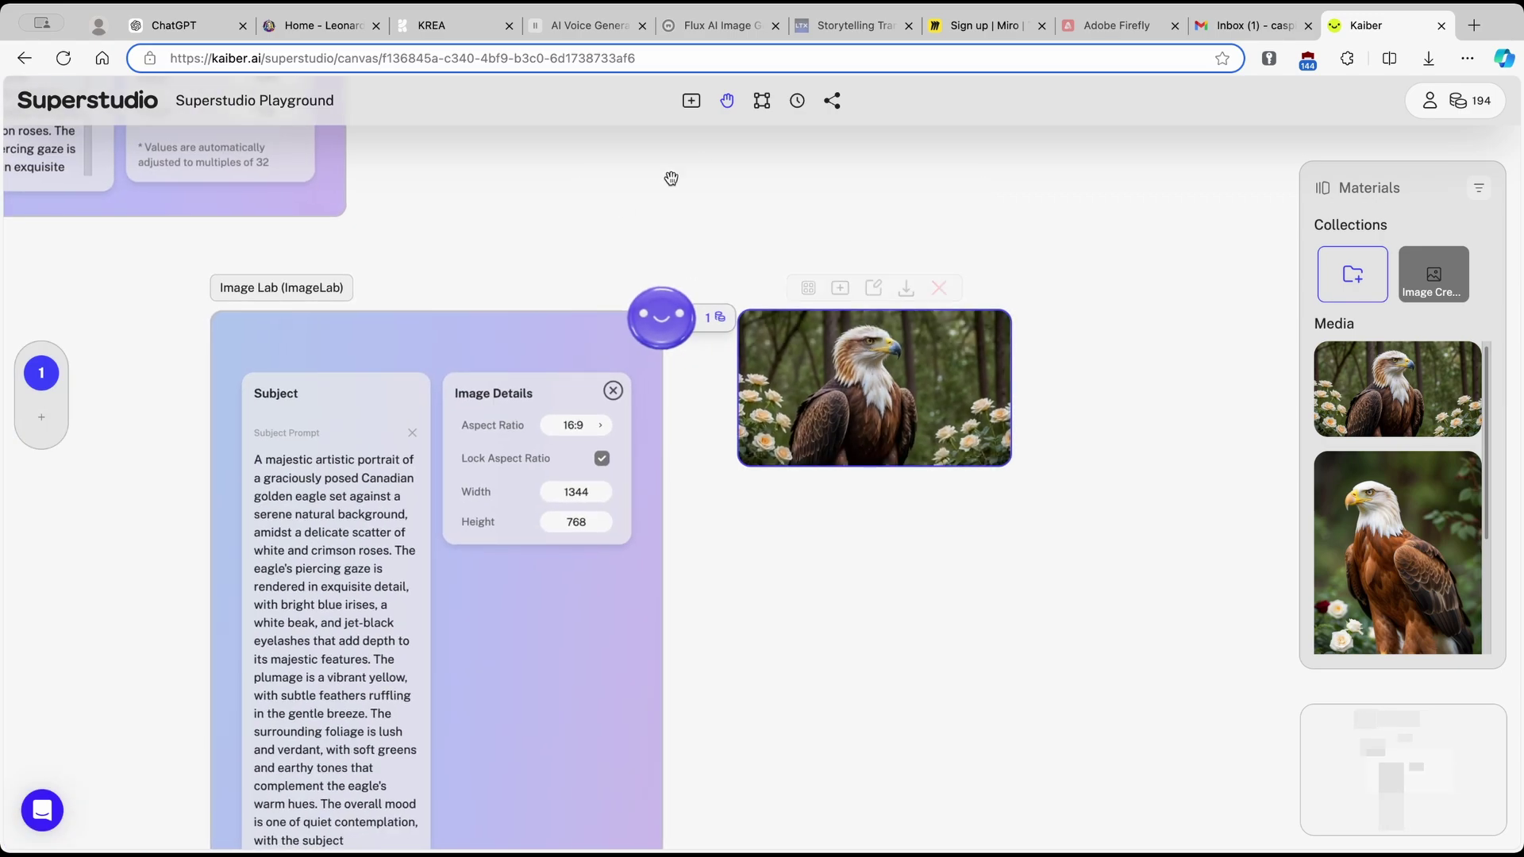
# Add a Luma Video core flow beneath the Image Lab eagle picture and activate its empty Subject
pyautogui.click(692, 102)
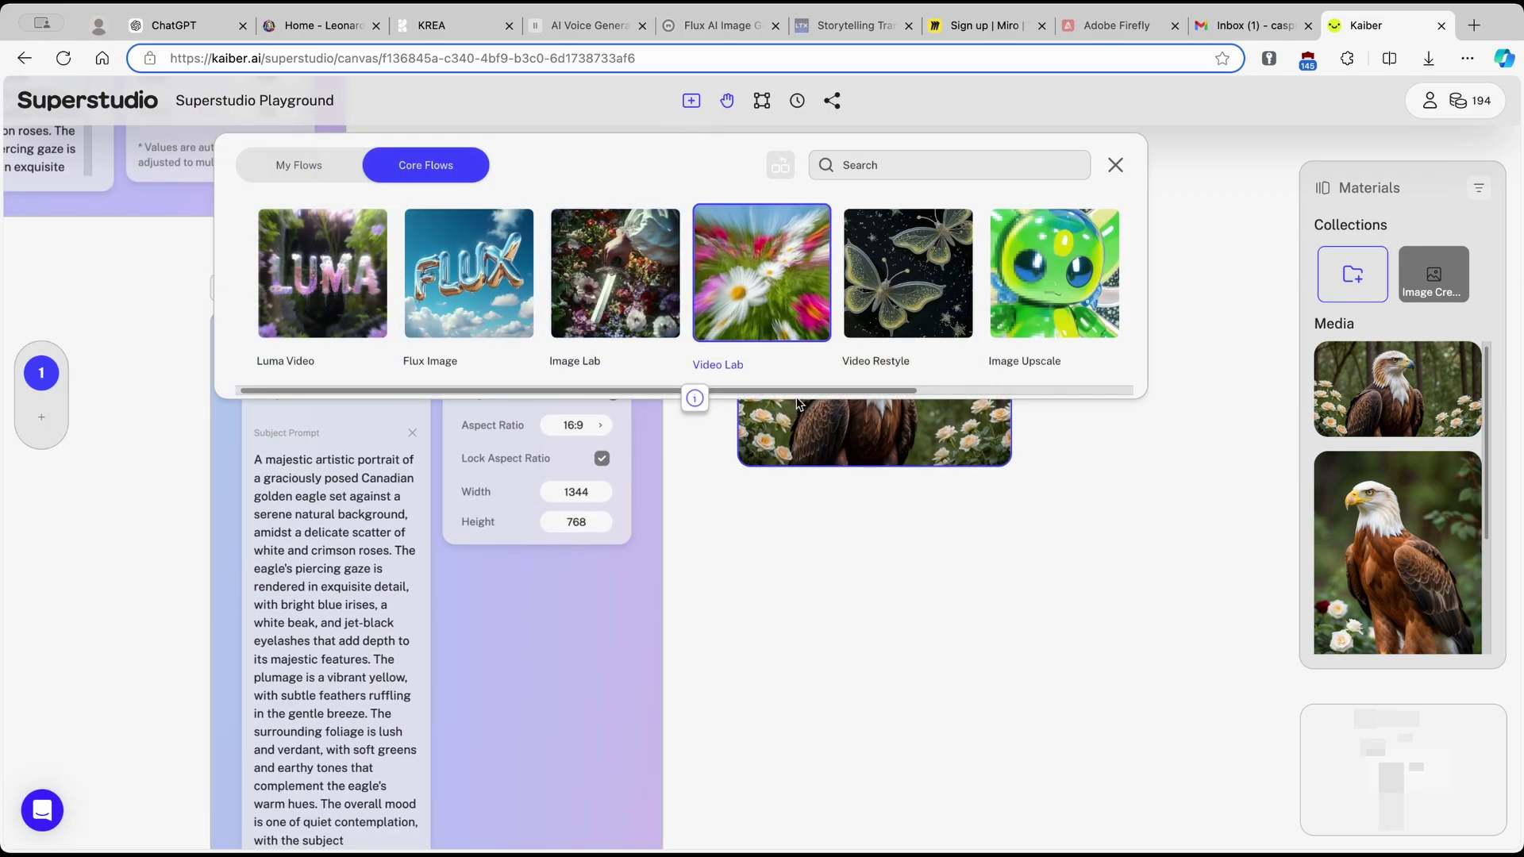
pyautogui.moveTo(801, 395); pyautogui.dragTo(430, 387)
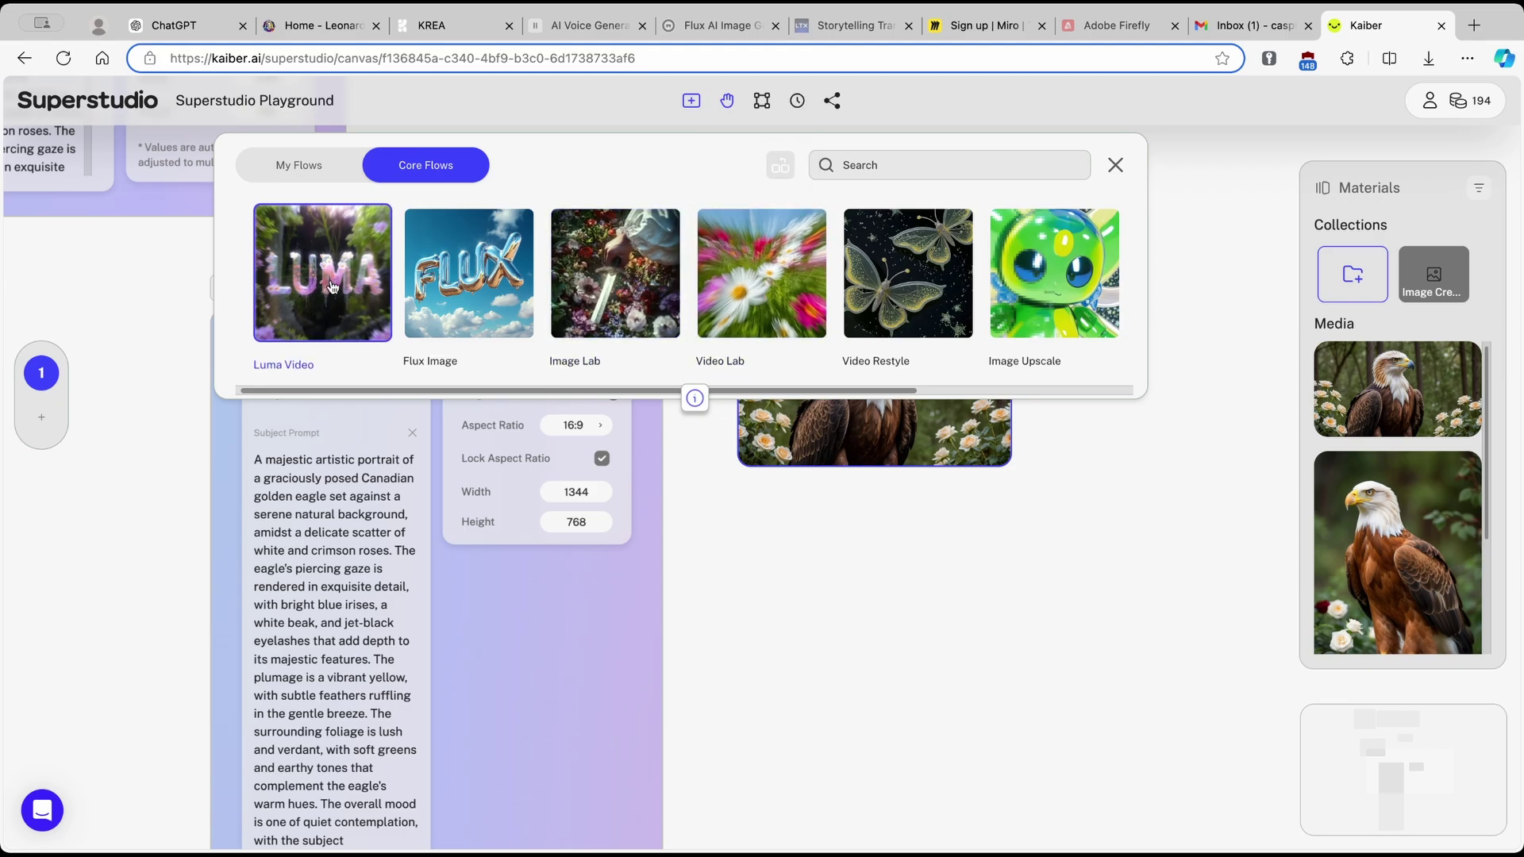
pyautogui.click(332, 286)
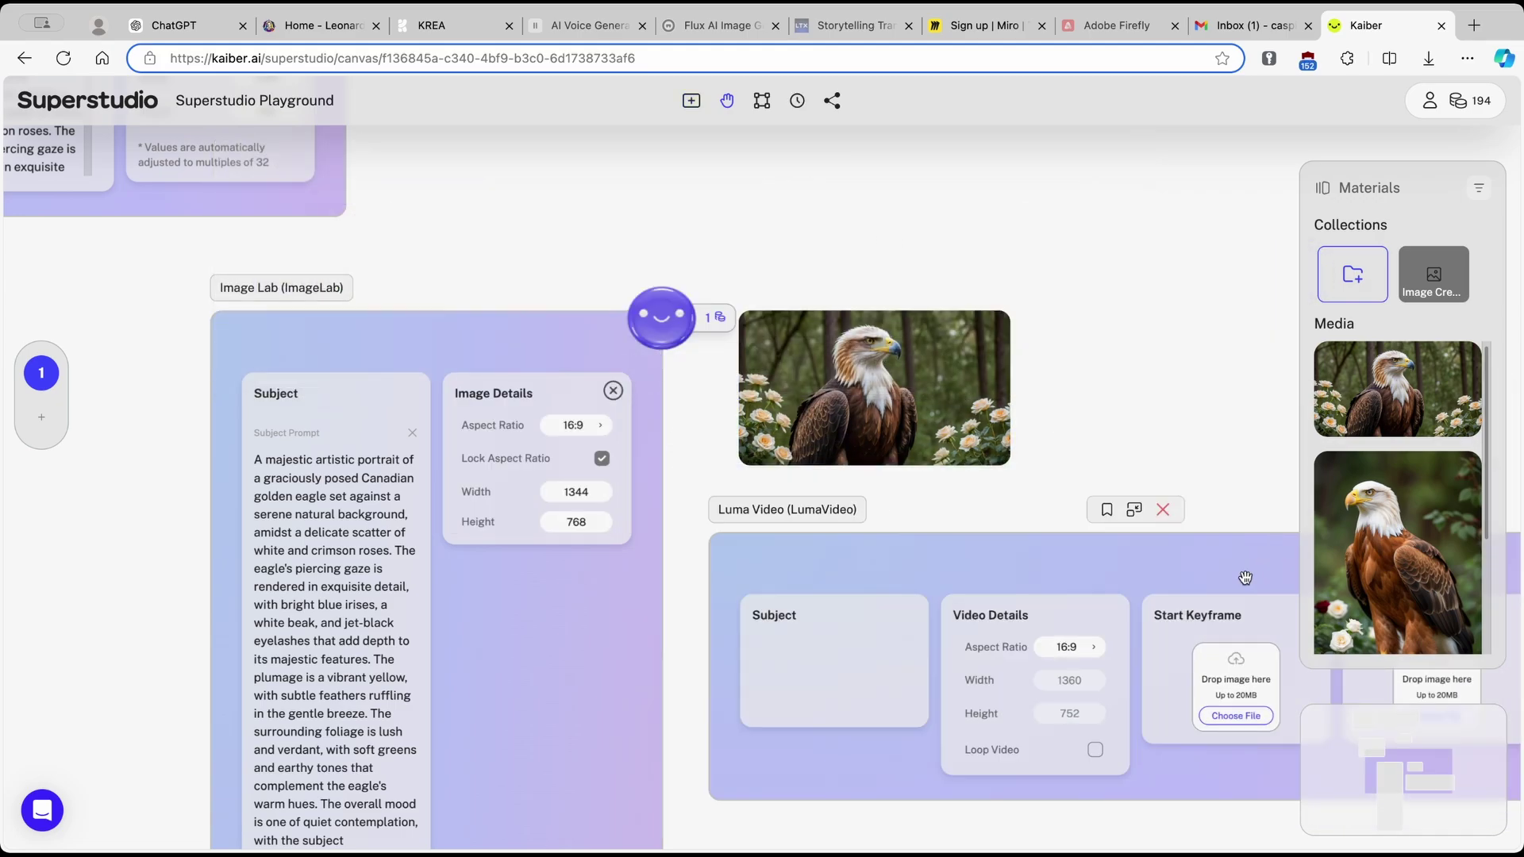
pyautogui.scroll(-2, 855, 562)
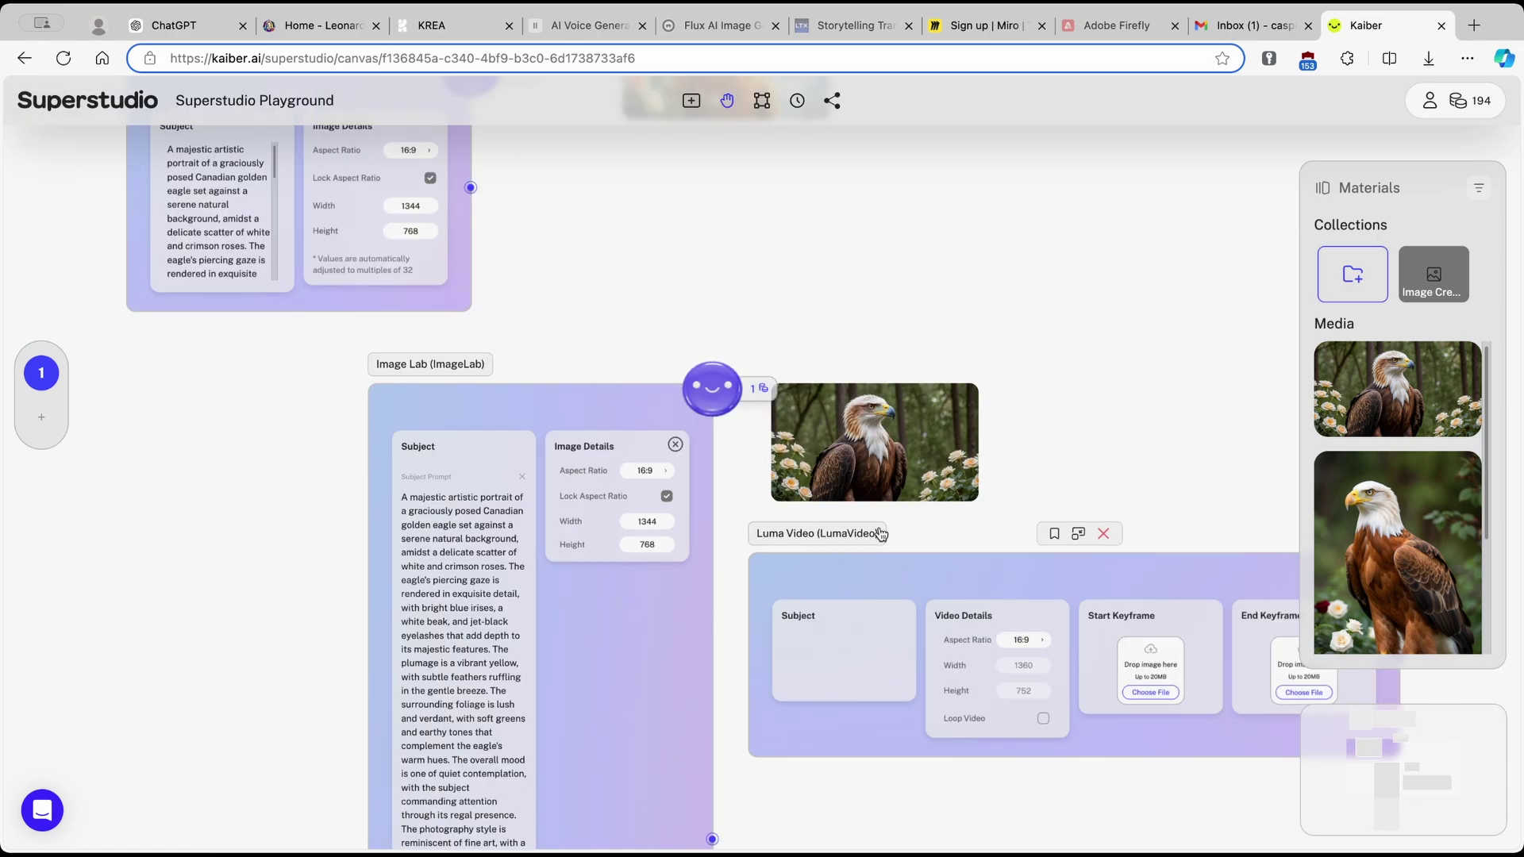
pyautogui.hscroll(5, 881, 533)
pyautogui.scroll(-4, 881, 533)
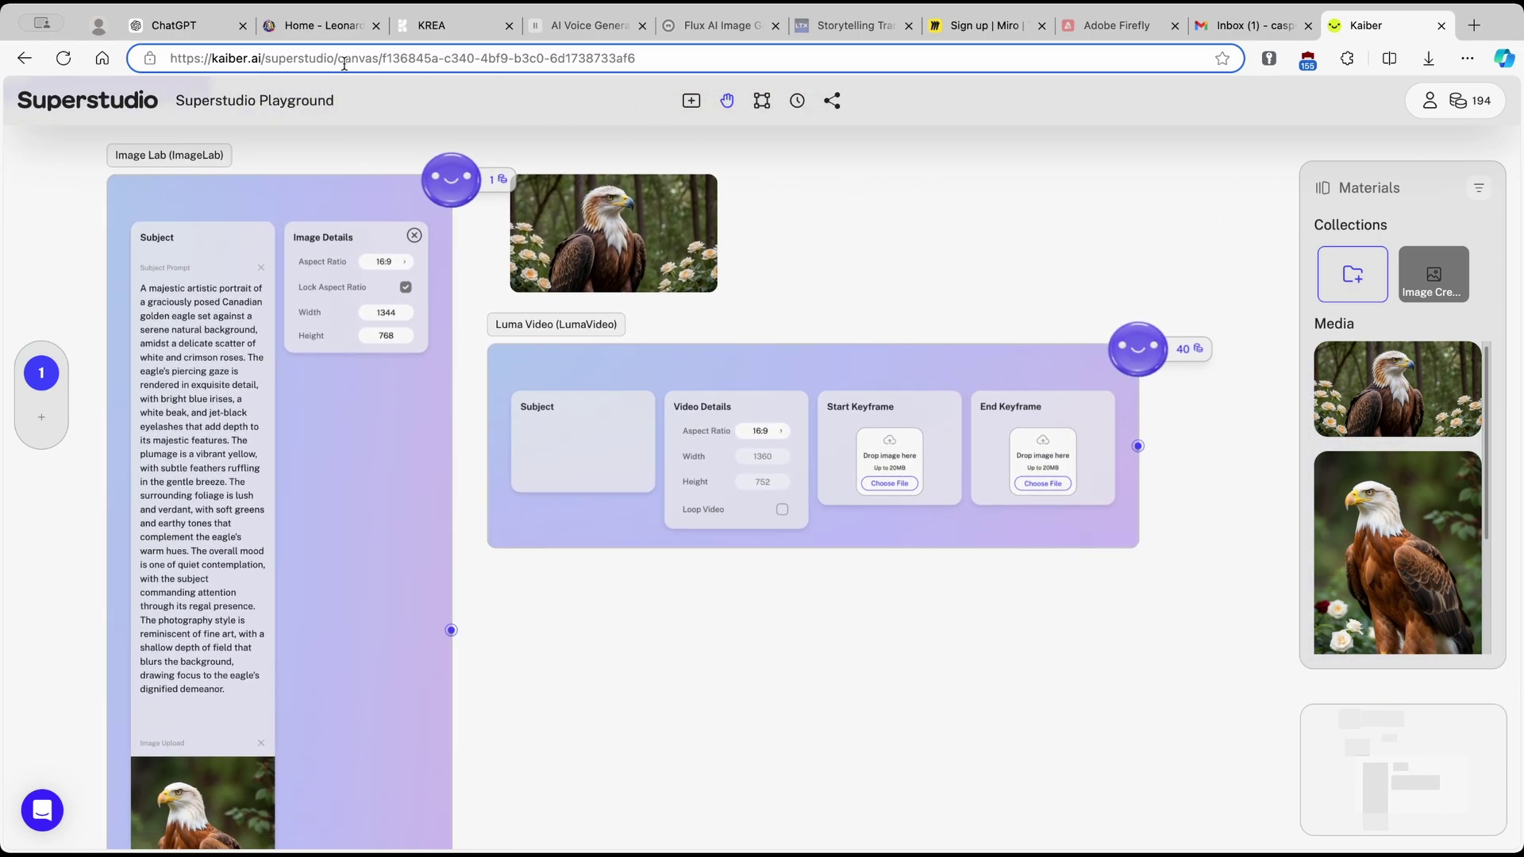
pyautogui.click(589, 429)
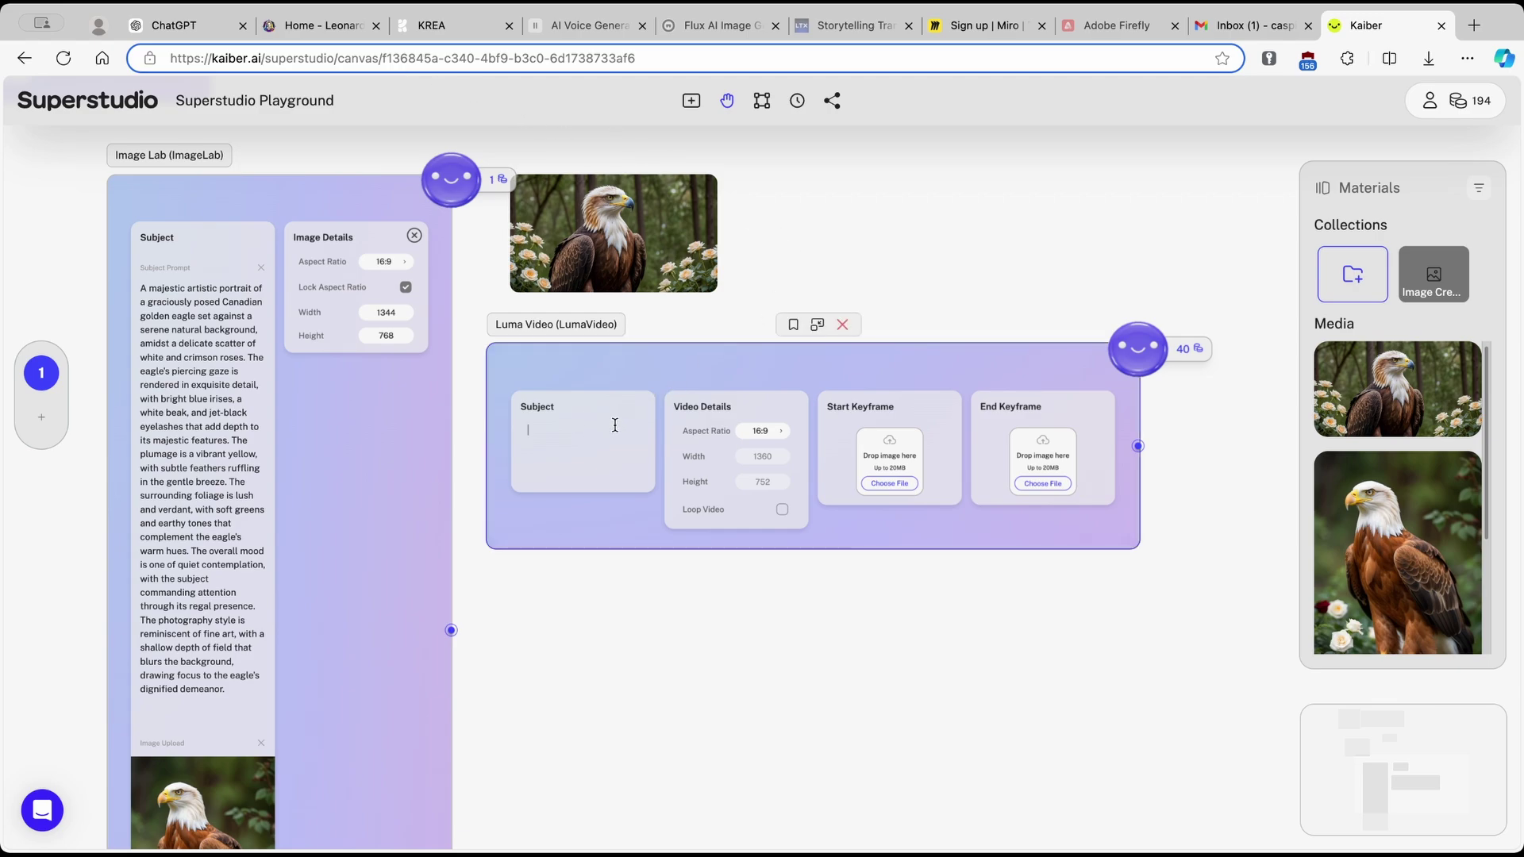
# Switch to Leonardo.Ai, find the creation of a human figure floating through a surreal Metaverse landscape, and copy its prompt
pyautogui.click(339, 29)
pyautogui.click(1039, 146)
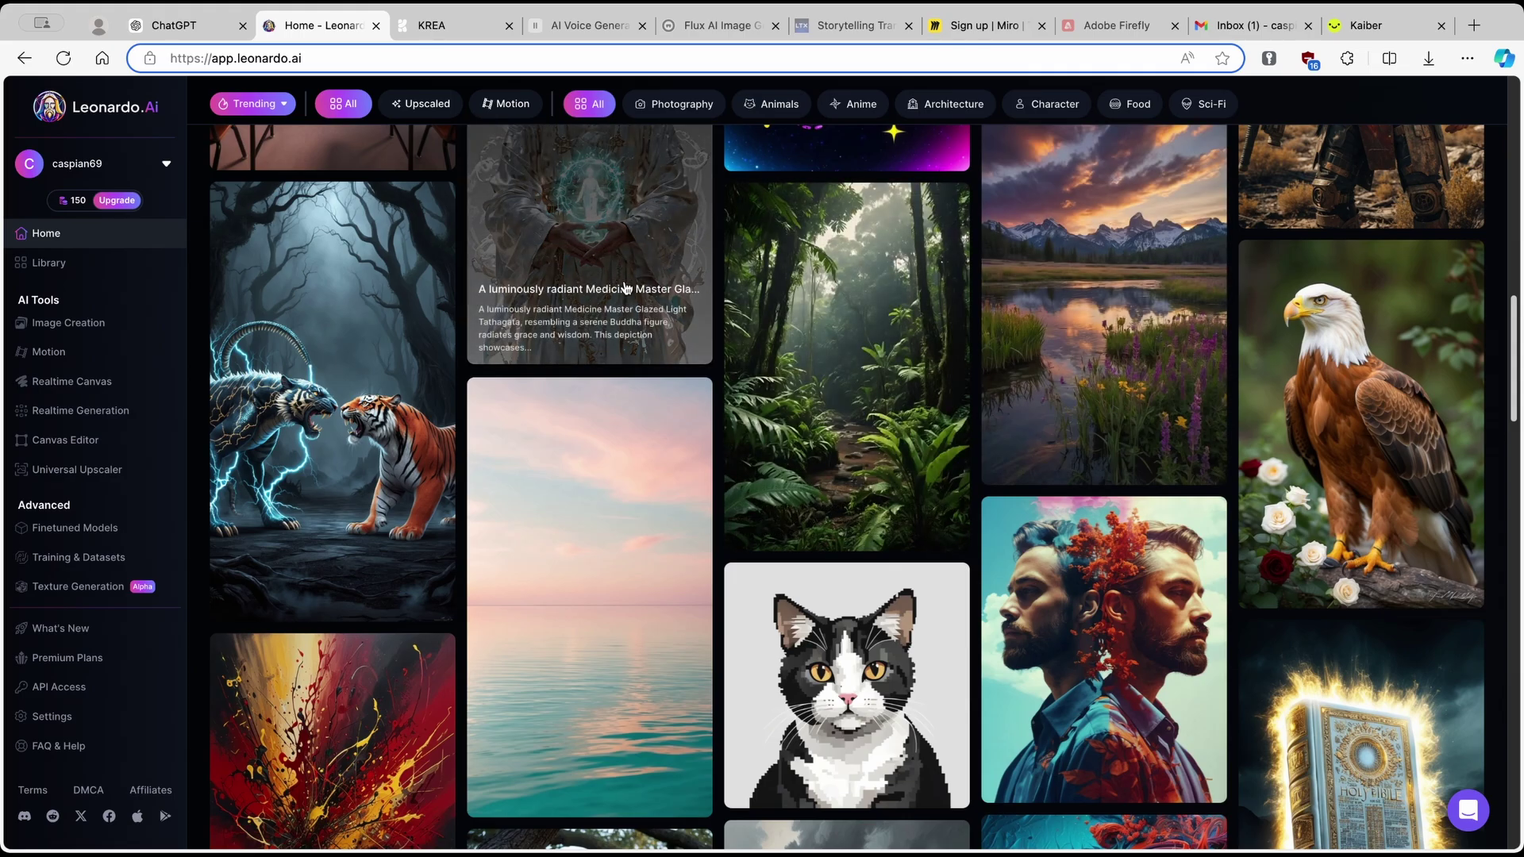
pyautogui.scroll(-5, 624, 288)
pyautogui.scroll(-5, 702, 266)
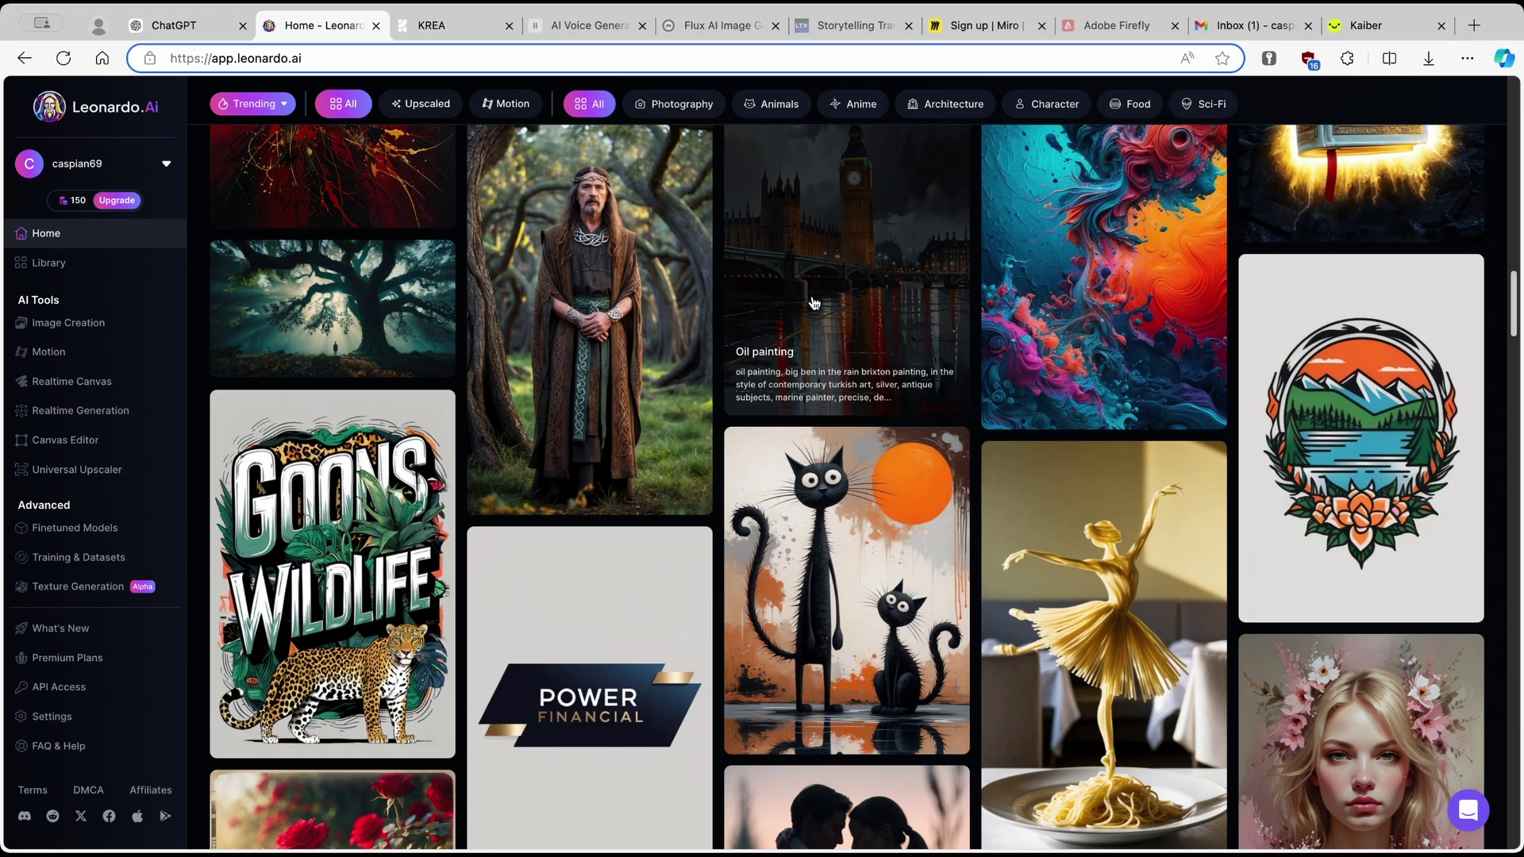
pyautogui.scroll(-8, 768, 268)
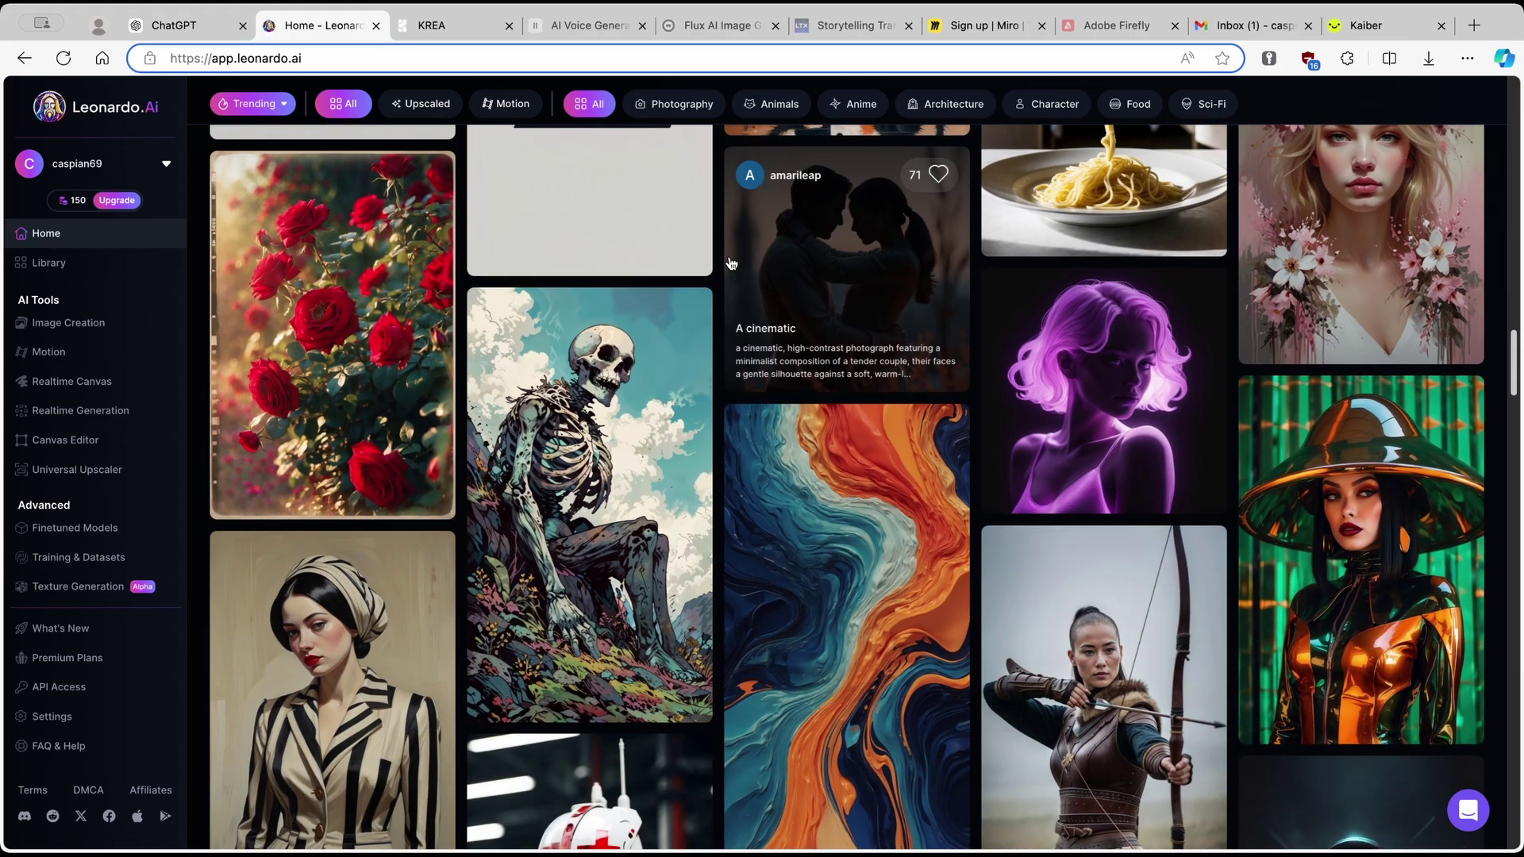
pyautogui.scroll(-15, 731, 263)
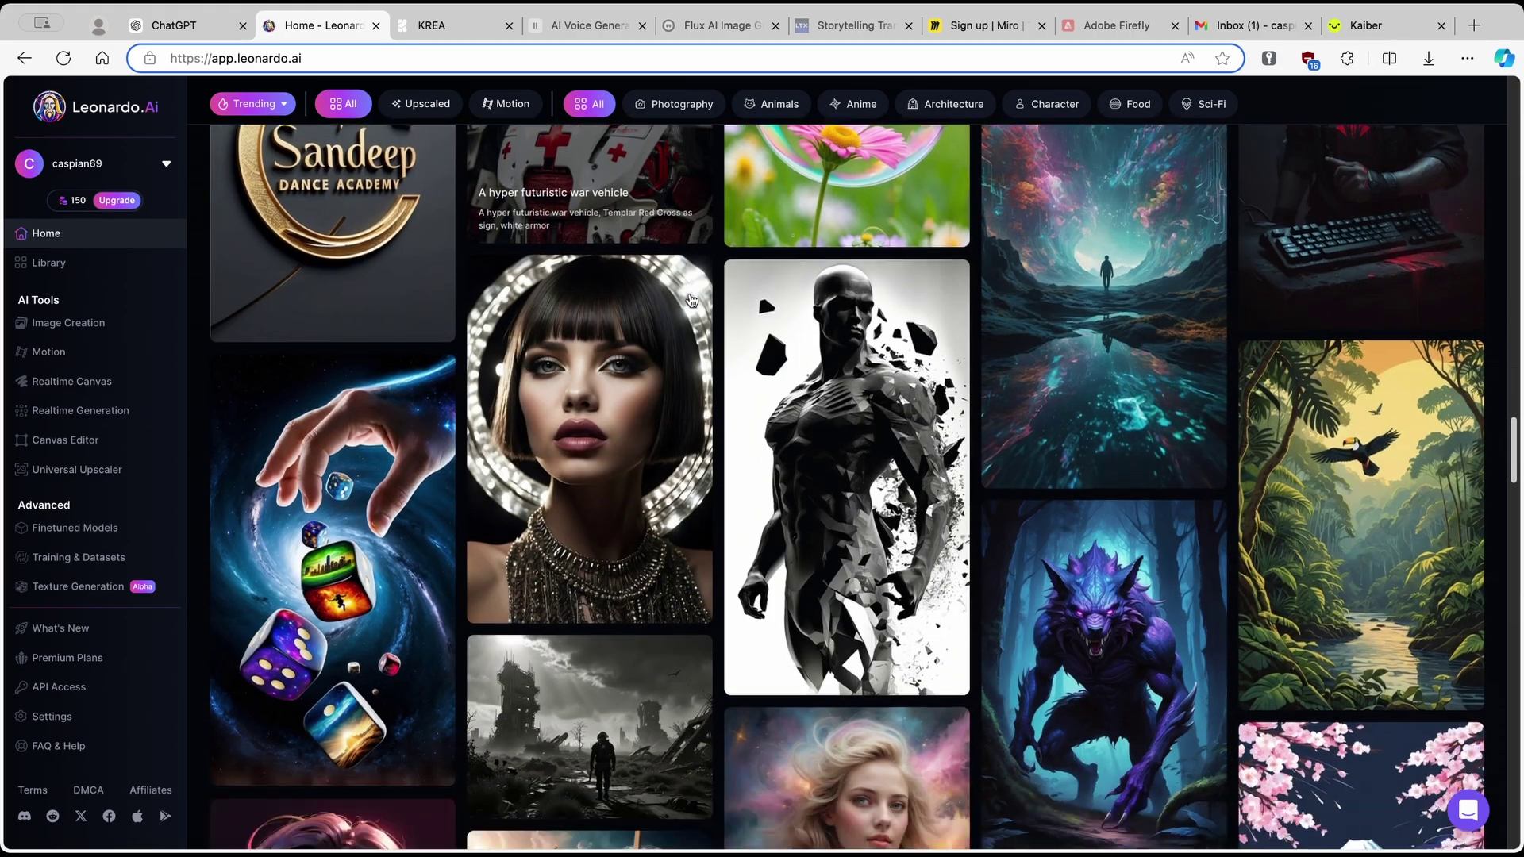
pyautogui.scroll(-2, 690, 300)
pyautogui.scroll(3, 929, 351)
pyautogui.scroll(-2, 929, 352)
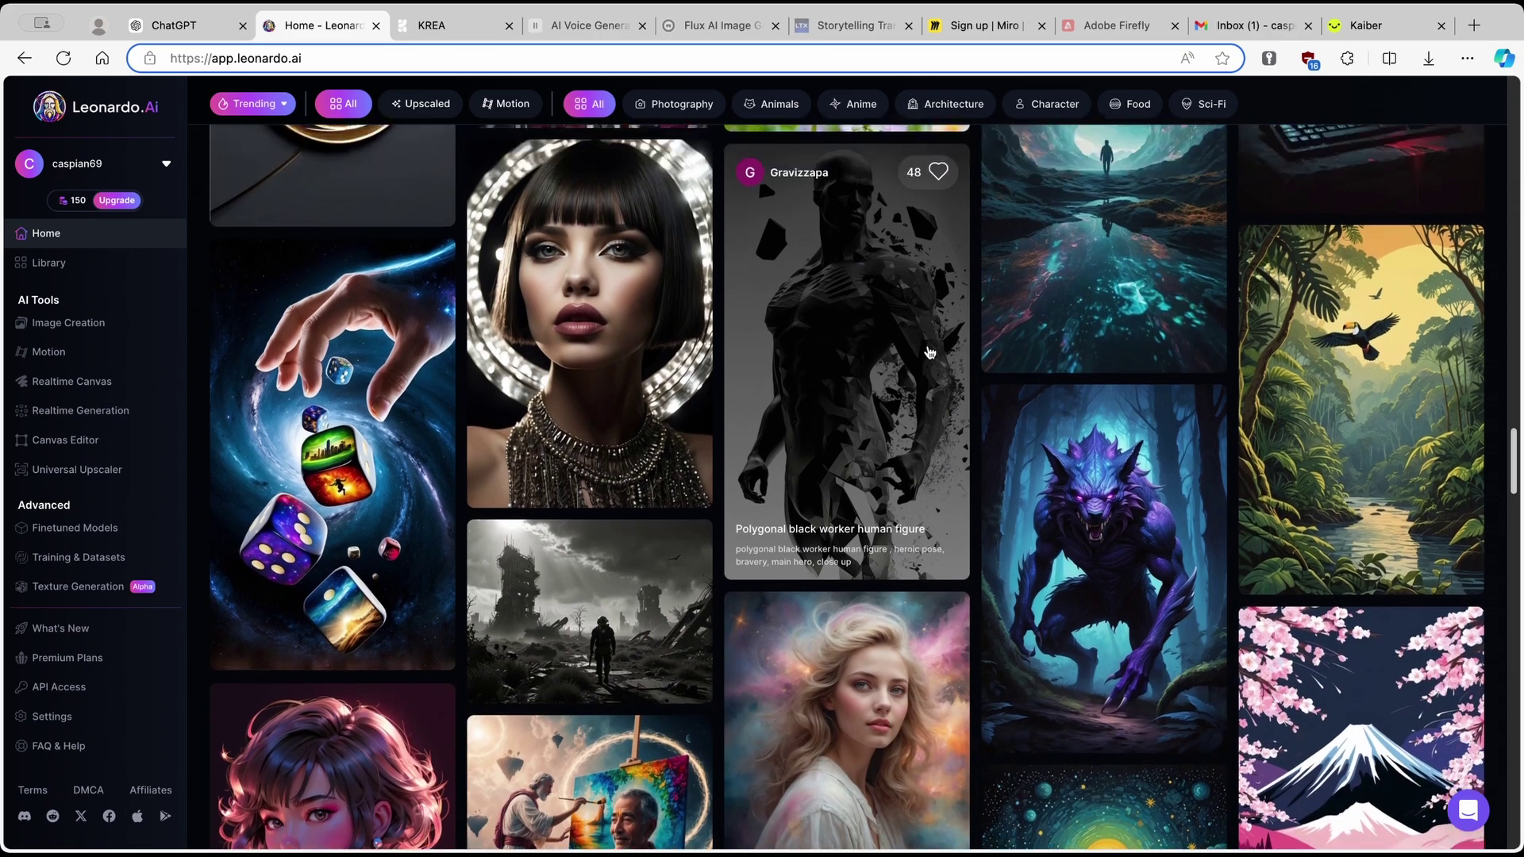
pyautogui.scroll(2, 930, 351)
pyautogui.click(1131, 279)
pyautogui.click(848, 204)
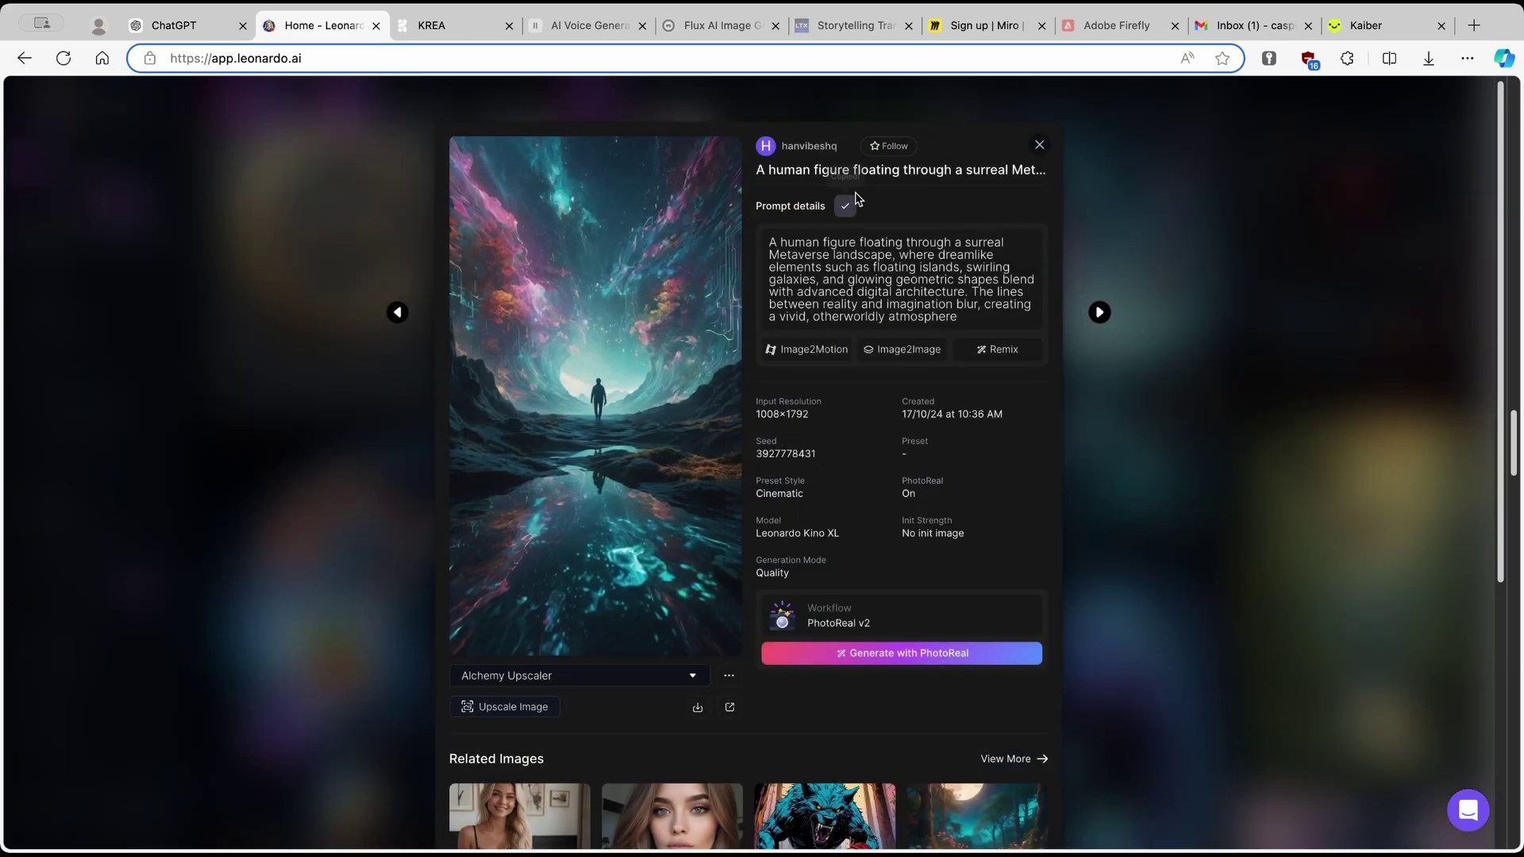
# Switch to Kaiber, paste the copied Metaverse prompt into the Luma Video Subject, and open the aspect ratio options
pyautogui.click(1365, 24)
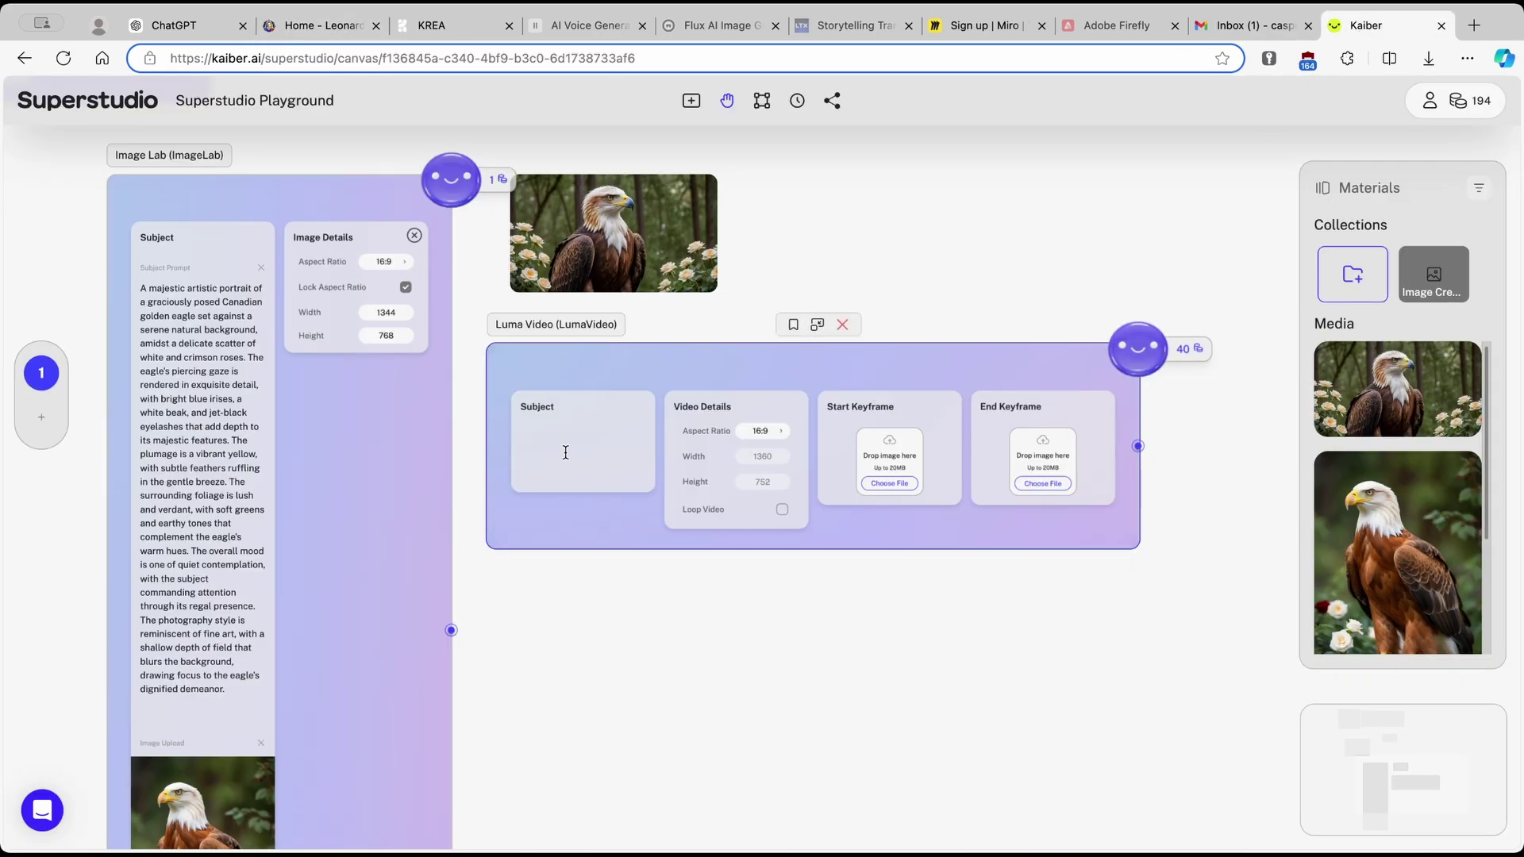
pyautogui.press('super+v')
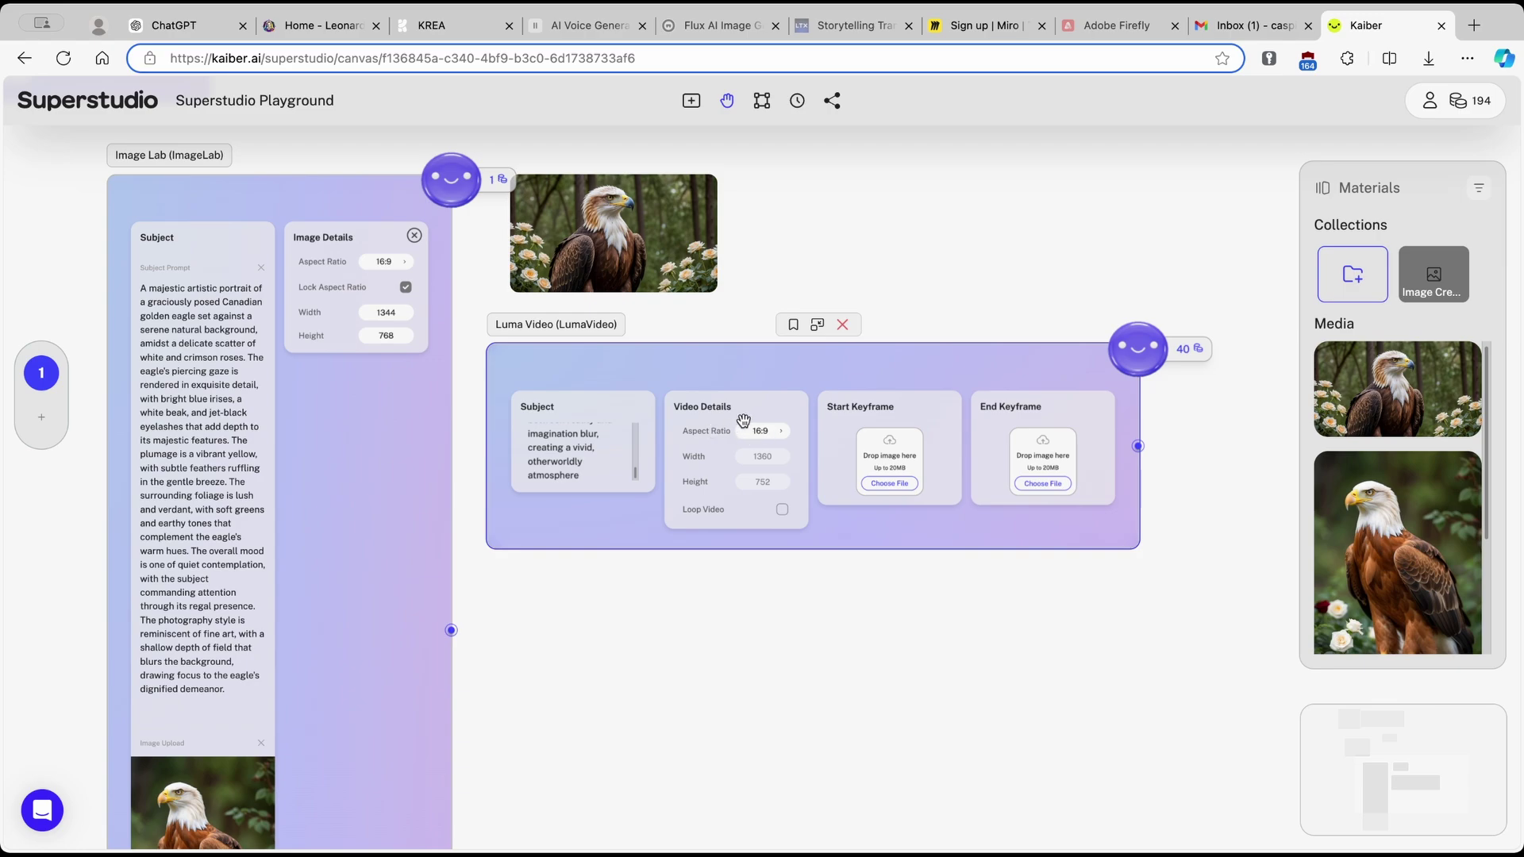
pyautogui.click(772, 435)
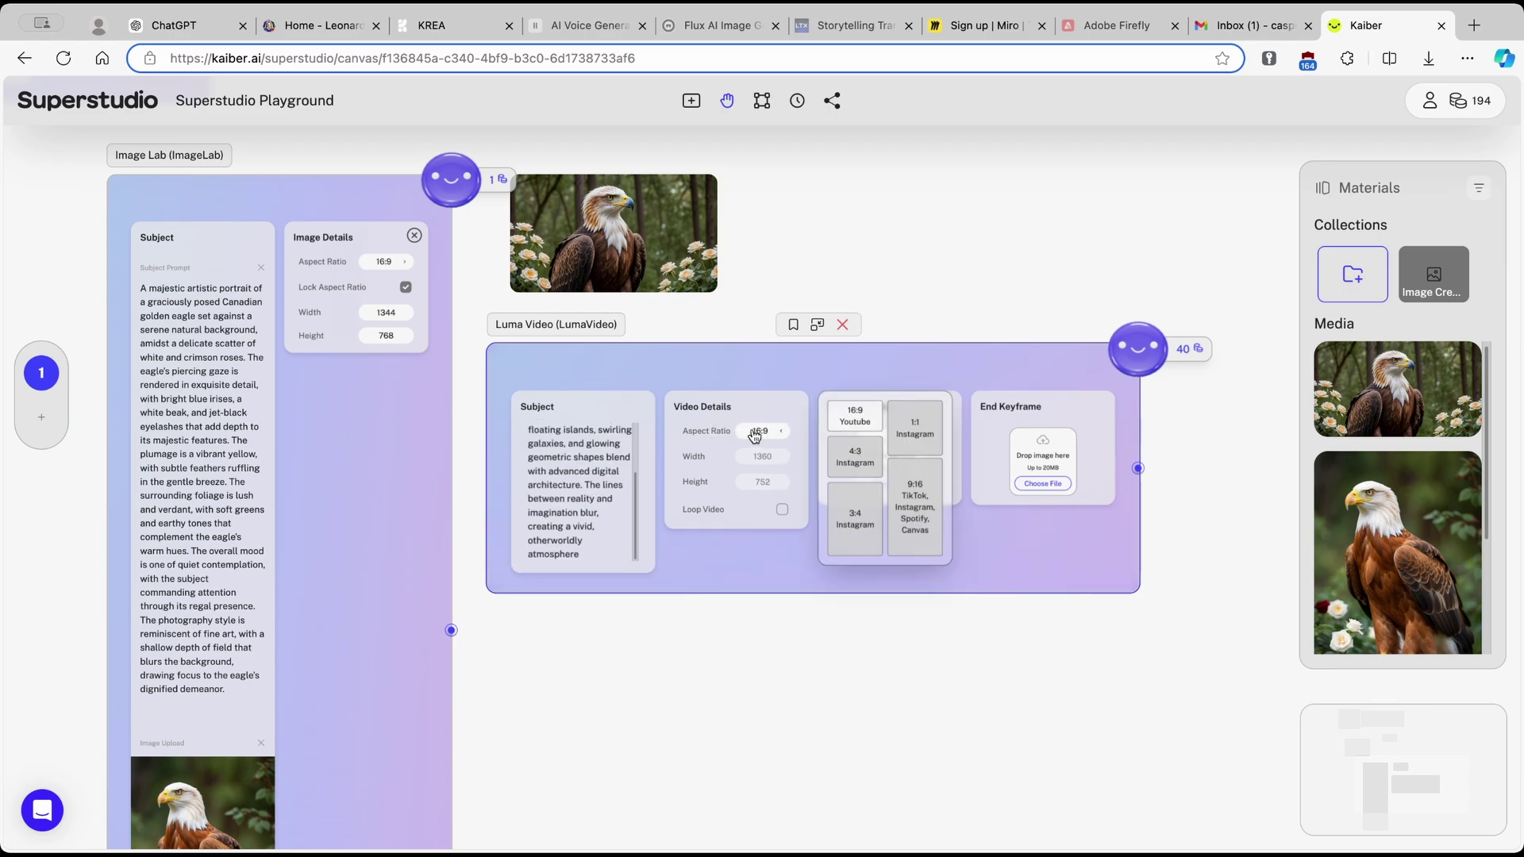
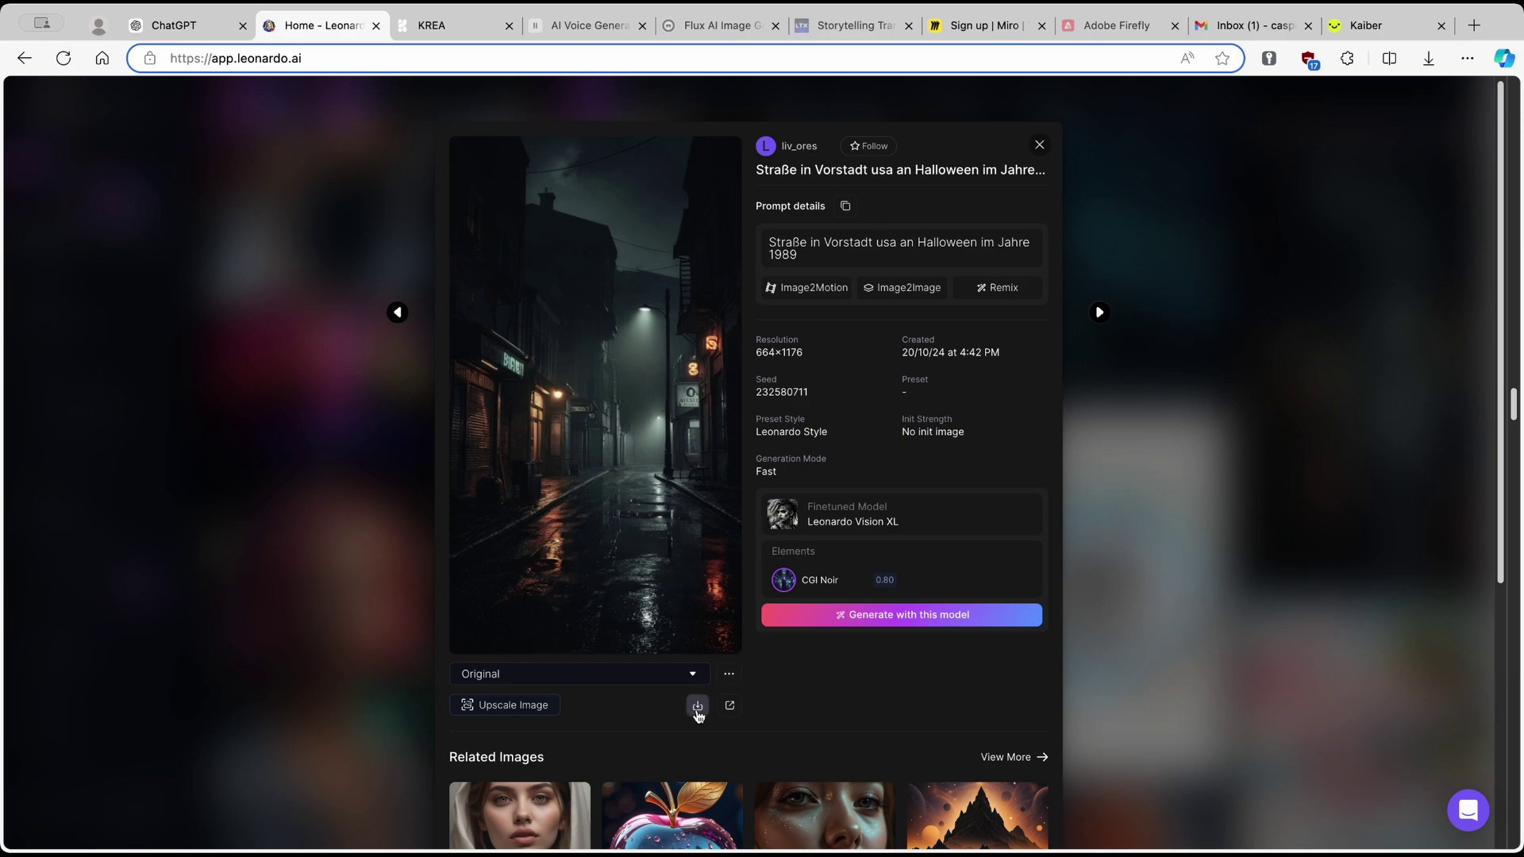
# Download the dark Halloween street image from Leonardo.Ai, then upload the floating human figure JPEG as the Start Keyframe in Kaiber
pyautogui.click(698, 709)
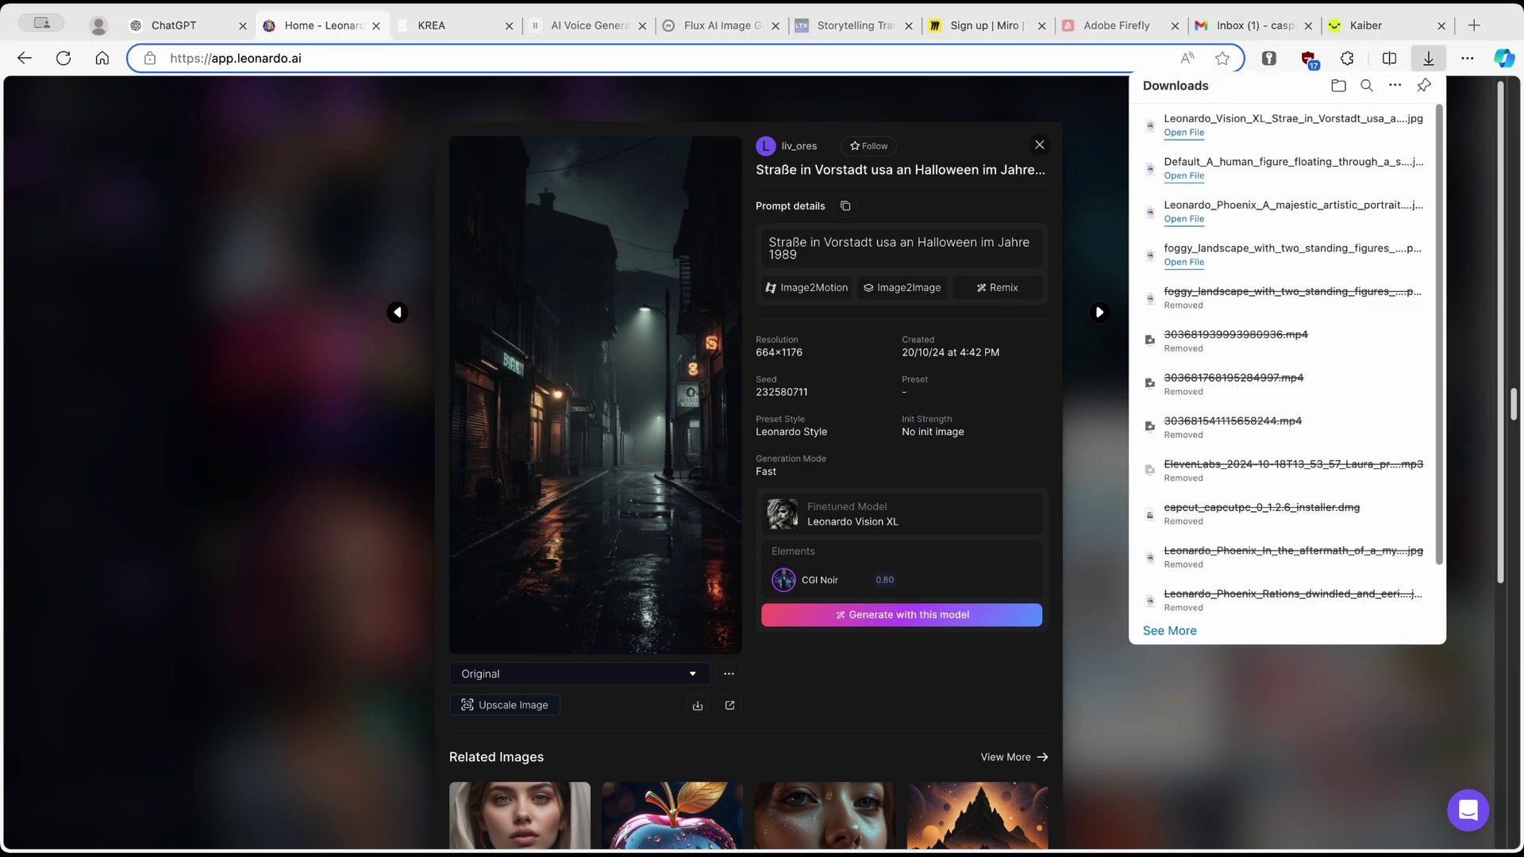
pyautogui.click(1367, 25)
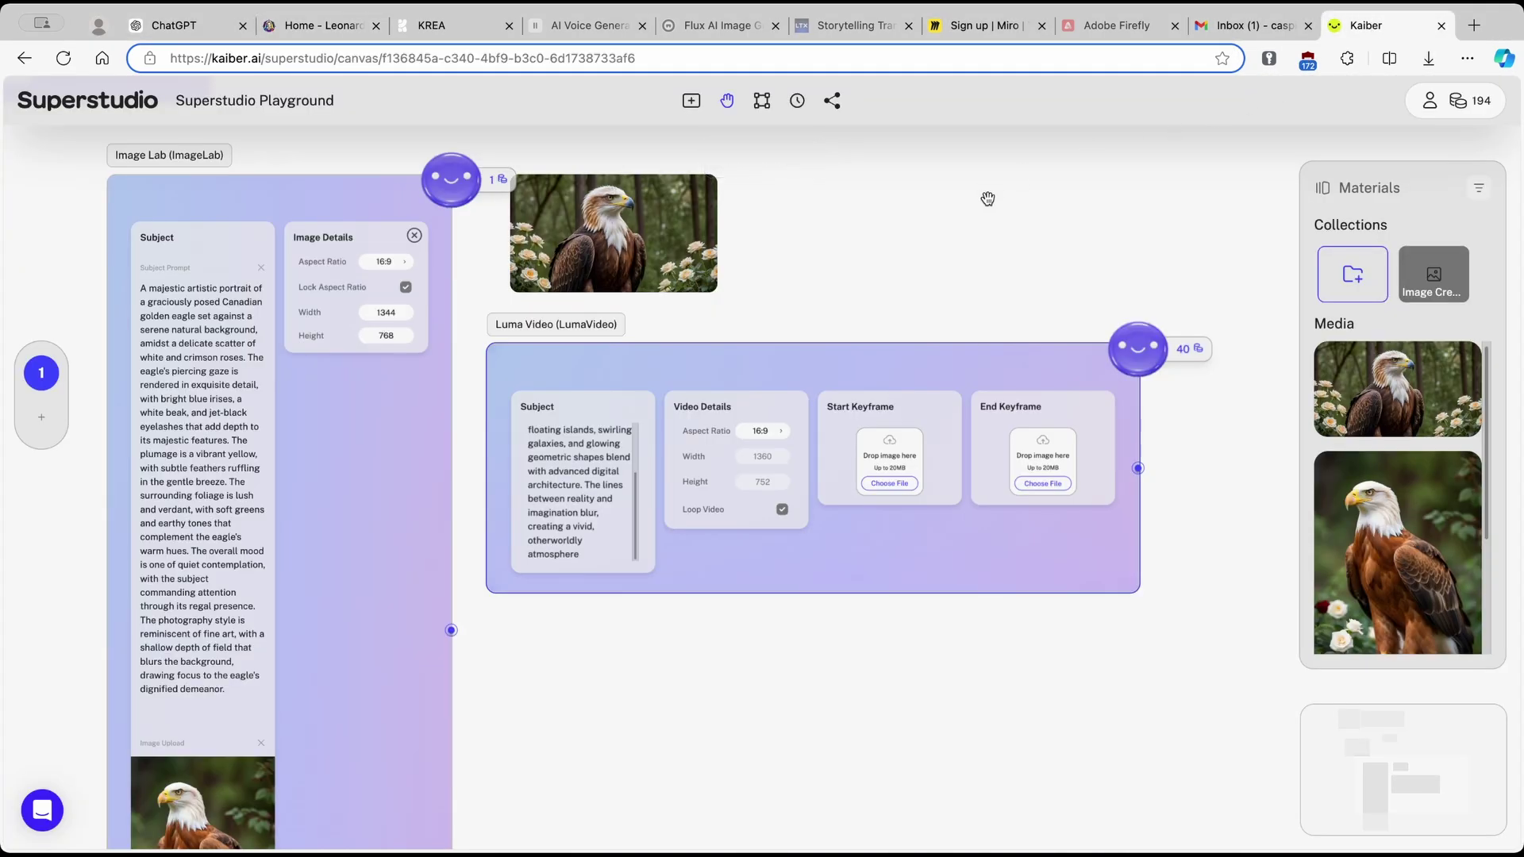
pyautogui.click(889, 483)
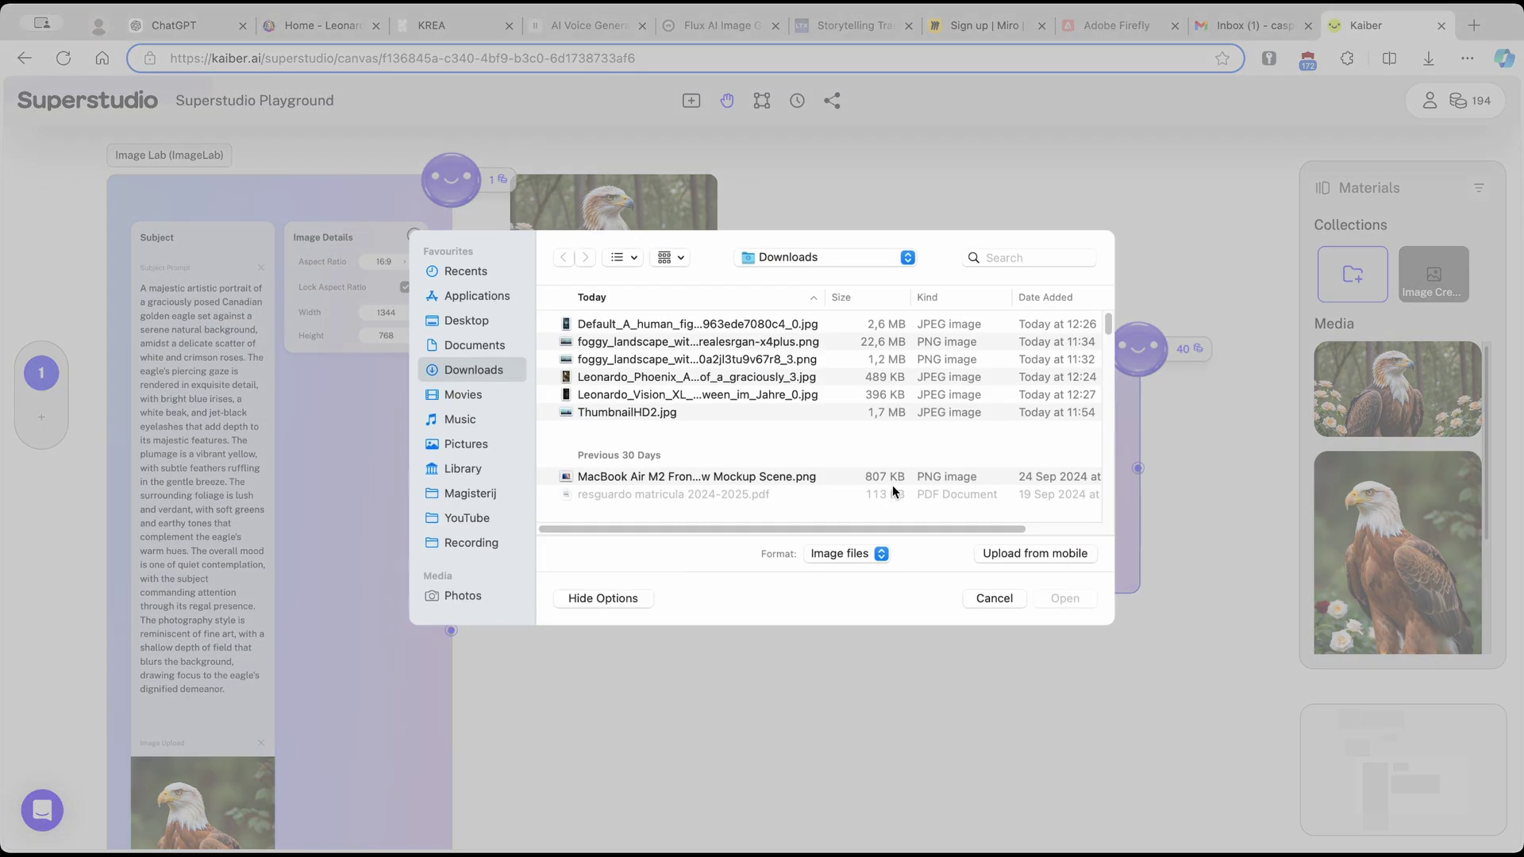
pyautogui.click(690, 379)
pyautogui.doubleClick(717, 396)
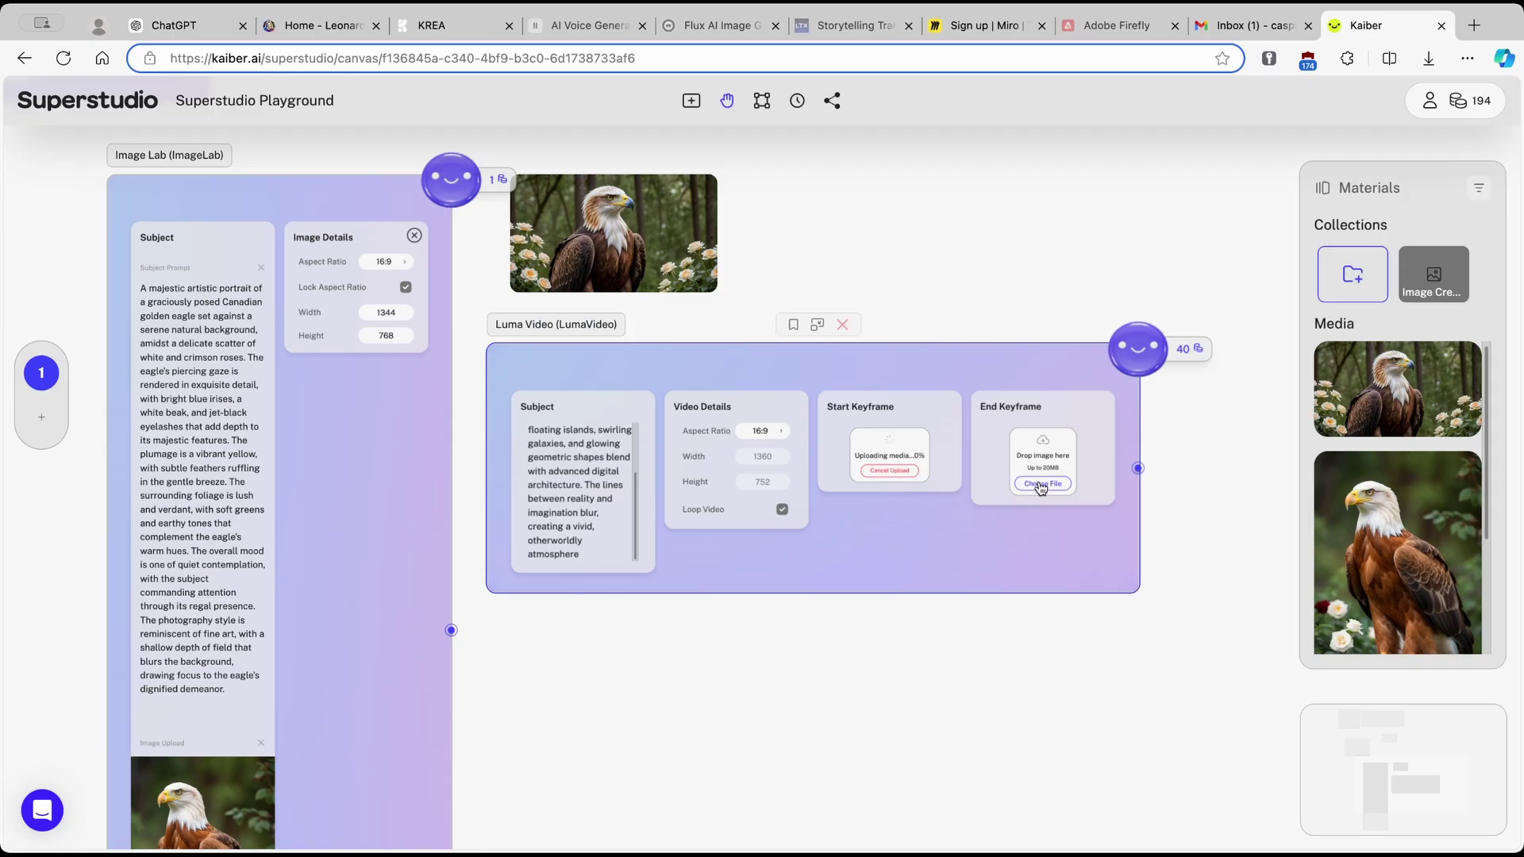
# Upload the Leonardo_Vision_XL Halloween street JPEG as the End Keyframe of the Luma Video flow
pyautogui.click(1041, 483)
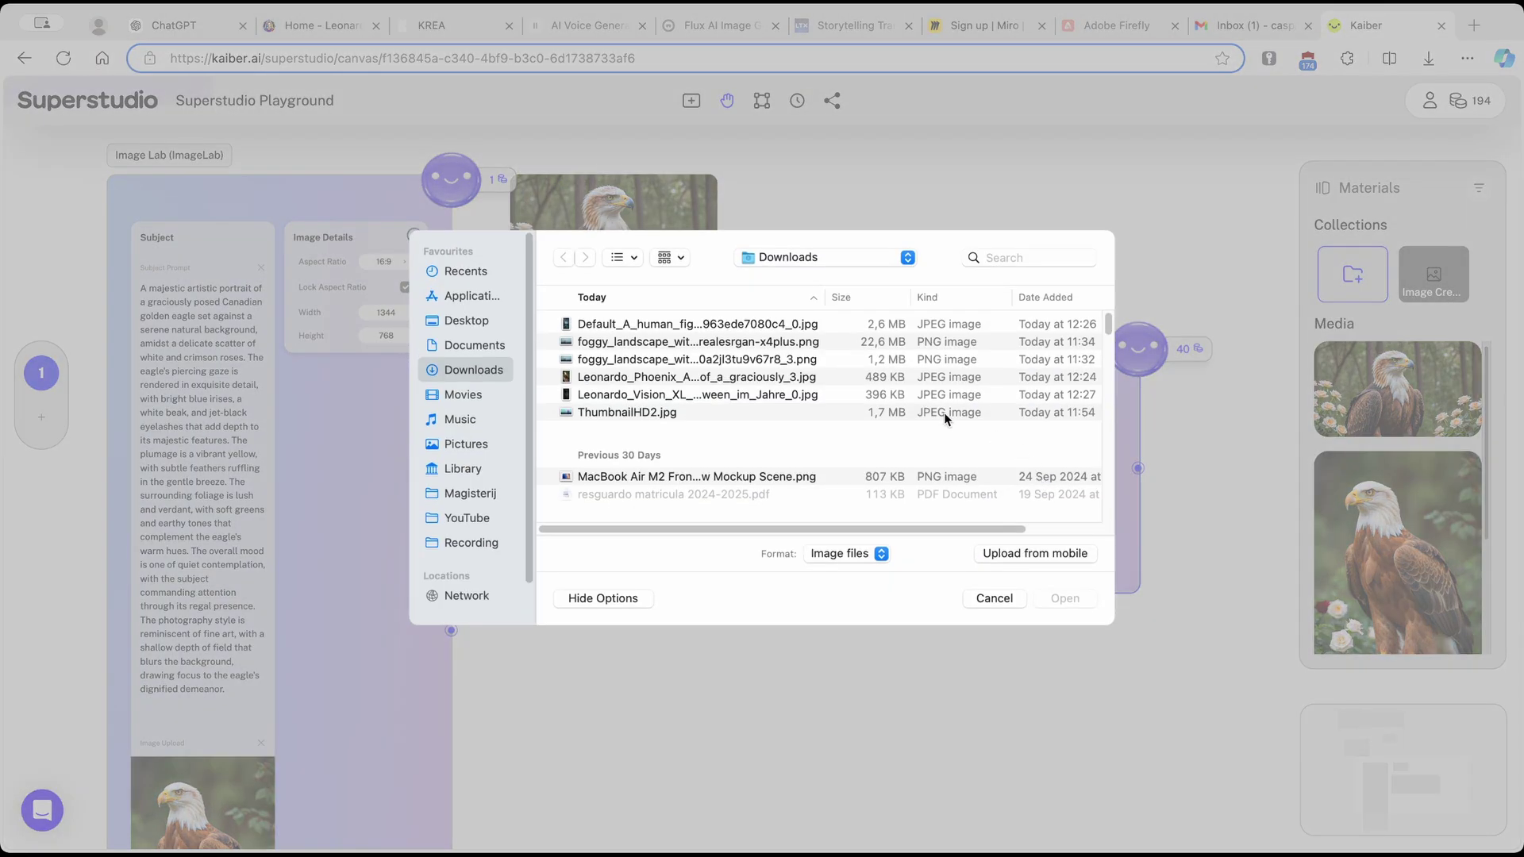
pyautogui.click(709, 395)
pyautogui.click(1064, 597)
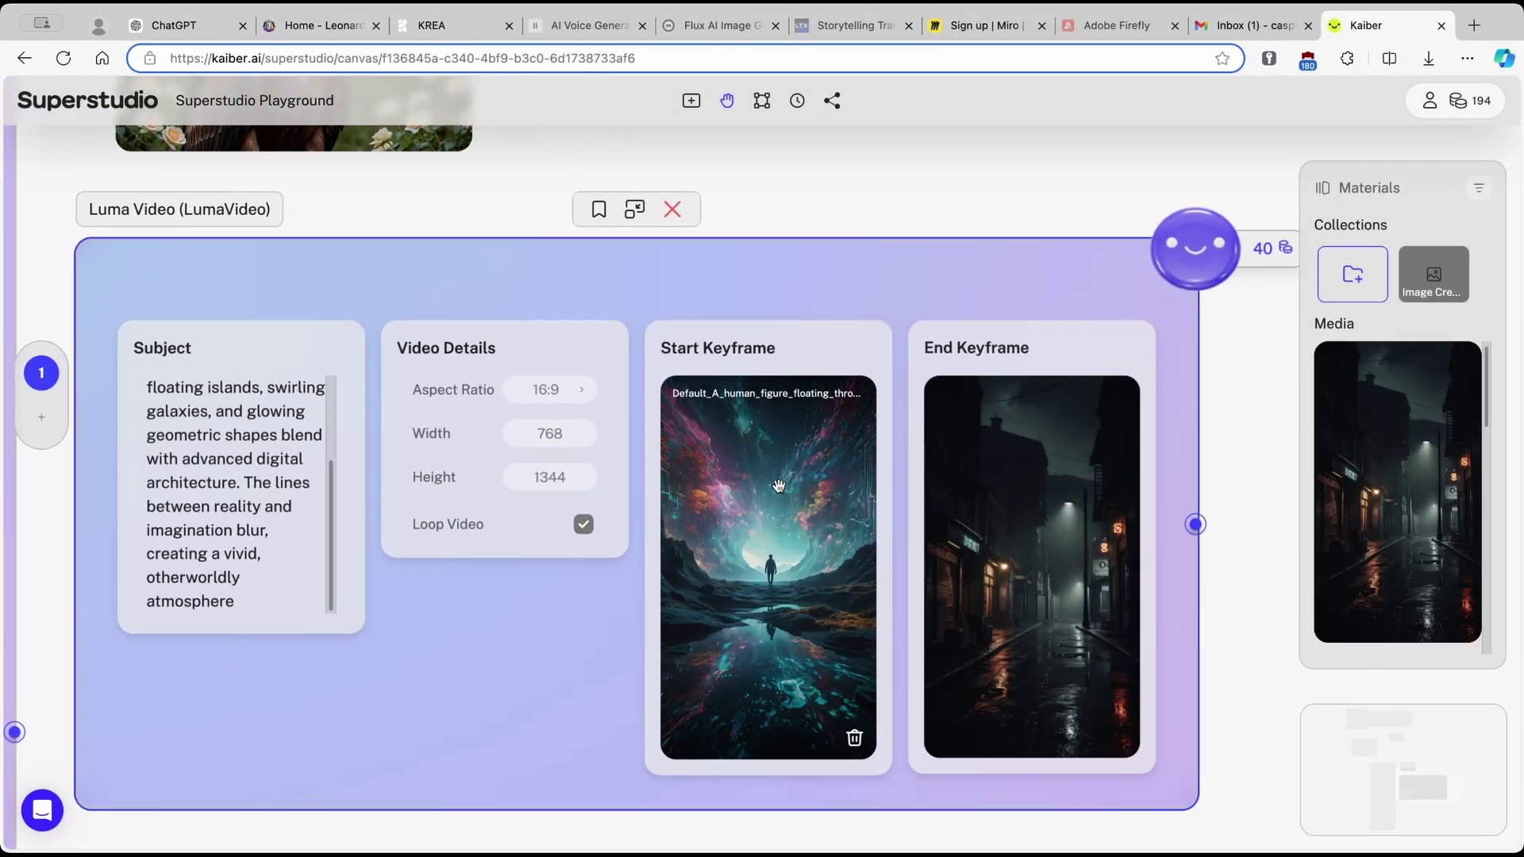
# Try to generate the Luma Video from both keyframes with Loop Video enabled, and dismiss the notification
pyautogui.scroll(-3, 927, 464)
pyautogui.scroll(-1, 1026, 322)
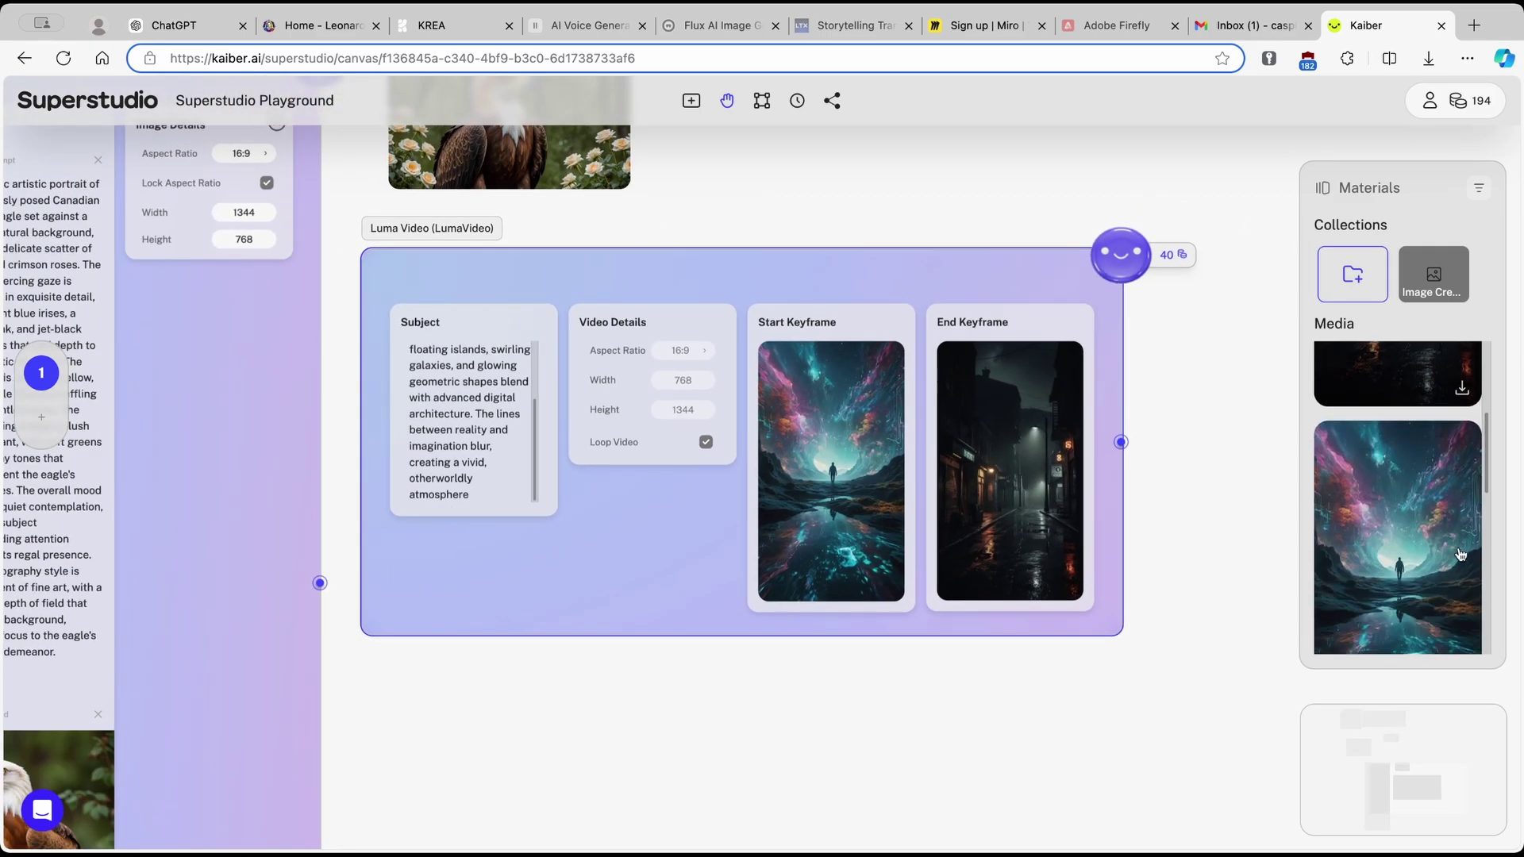
pyautogui.click(1173, 256)
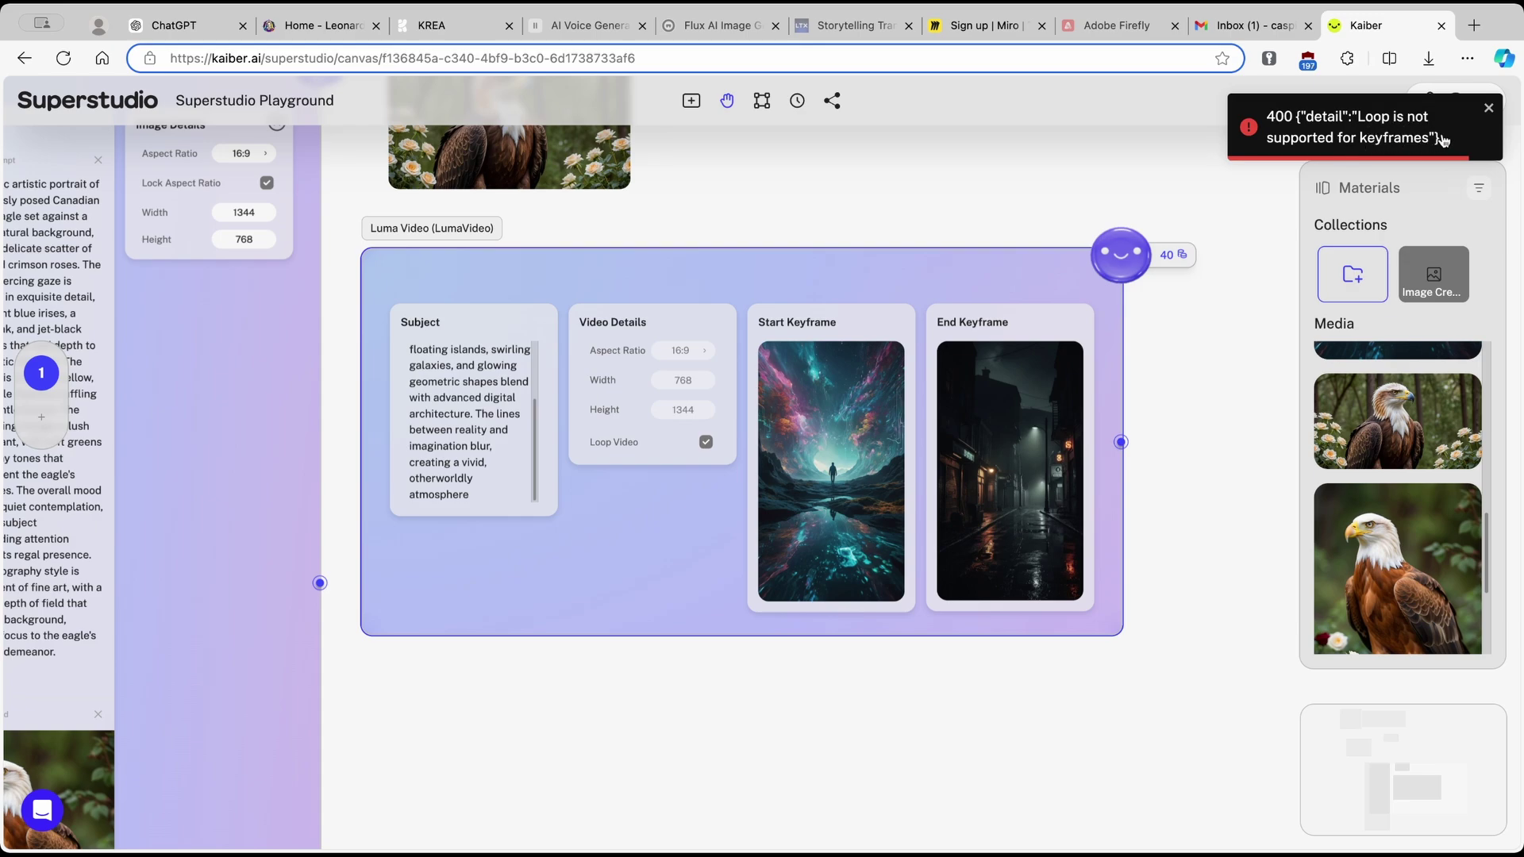
pyautogui.click(1487, 110)
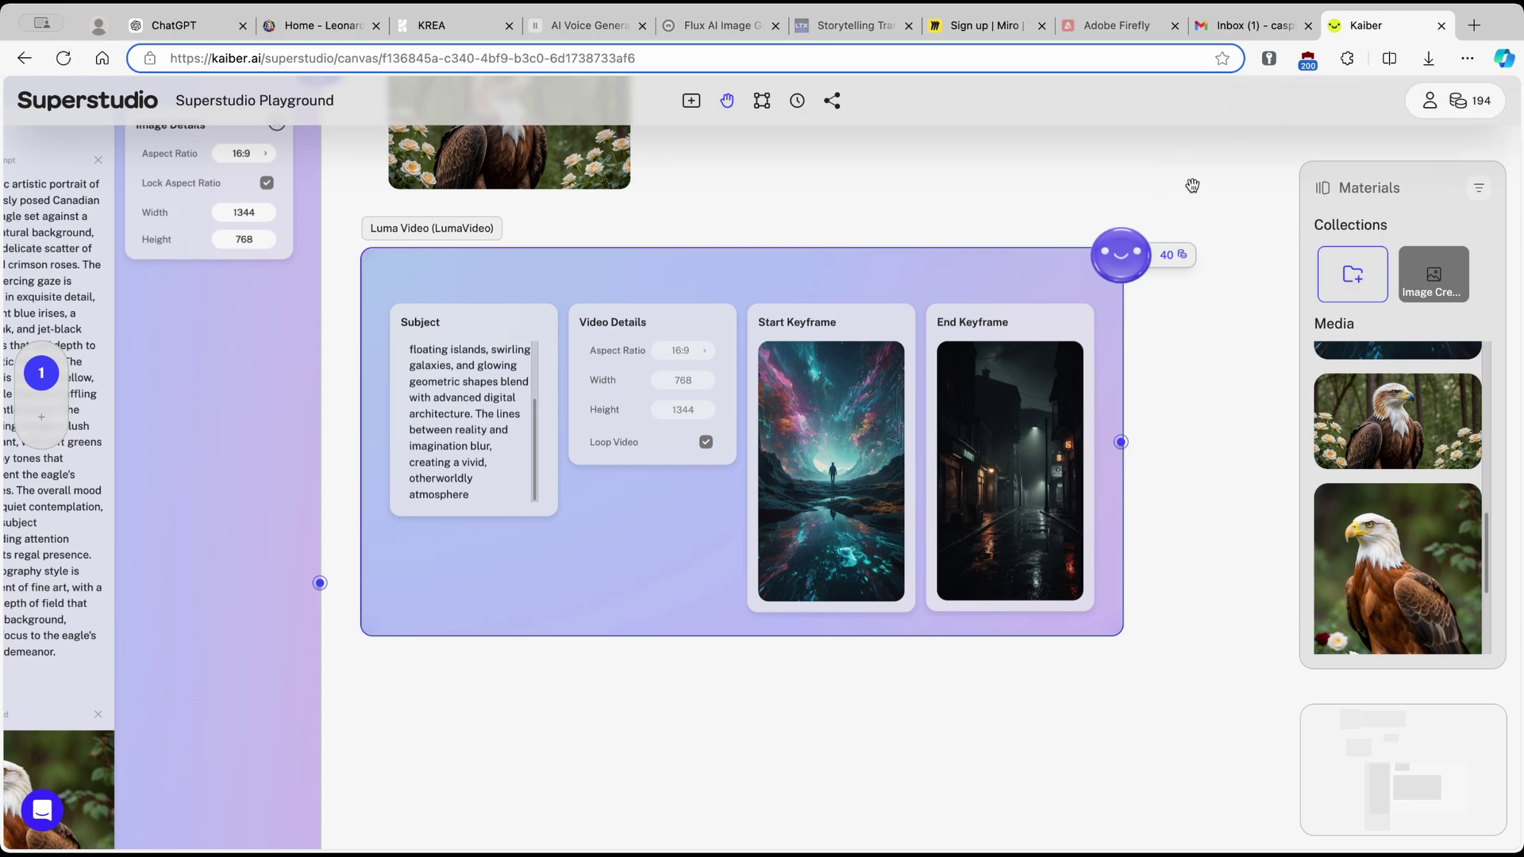
# Disable Loop Video in the Luma Video flow and generate the video from the two keyframes
pyautogui.moveTo(835, 283)
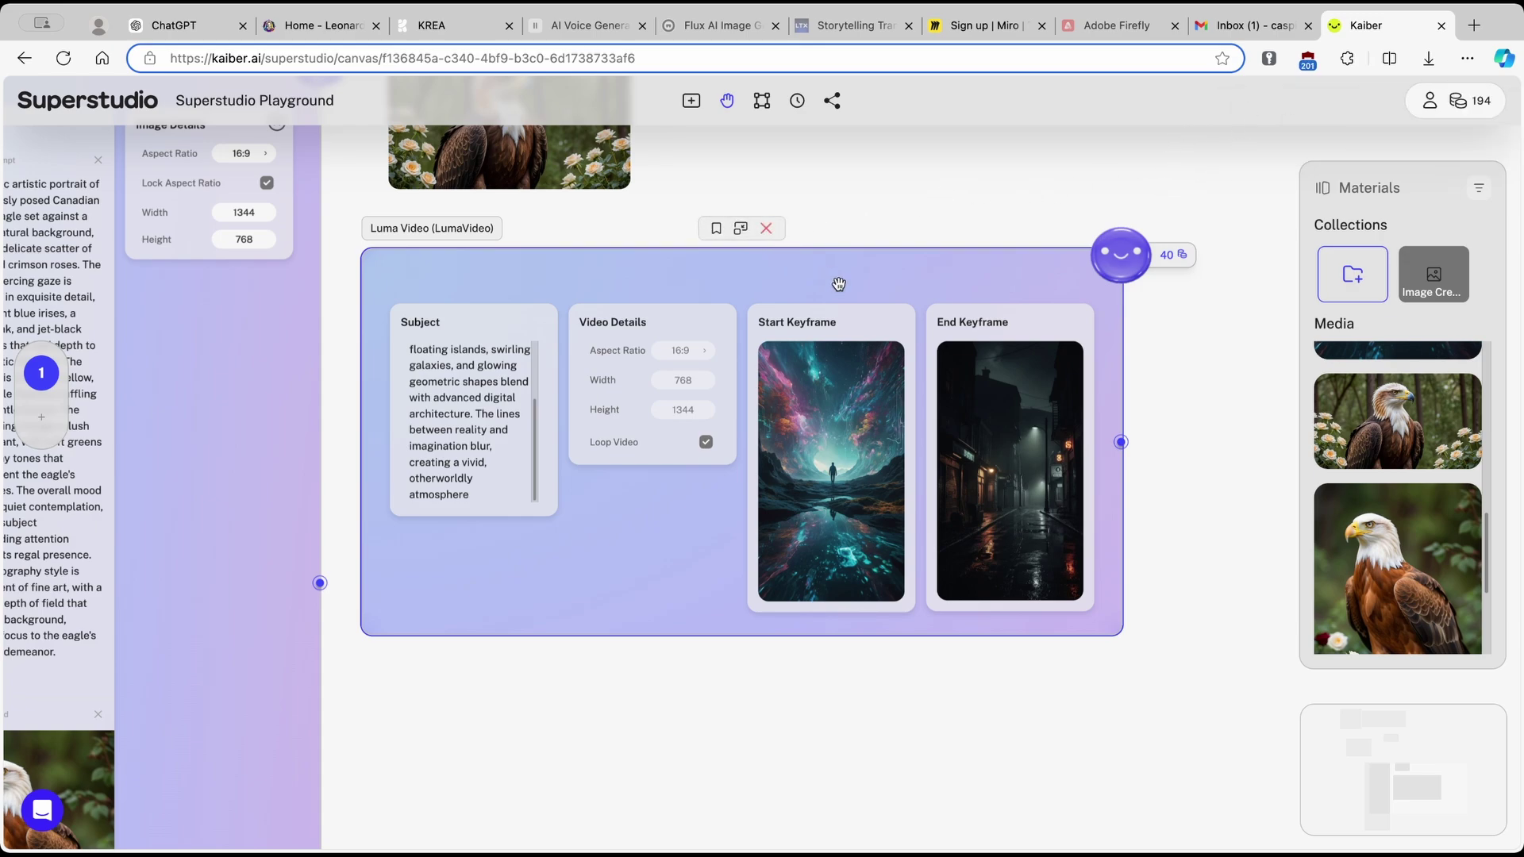
pyautogui.click(706, 446)
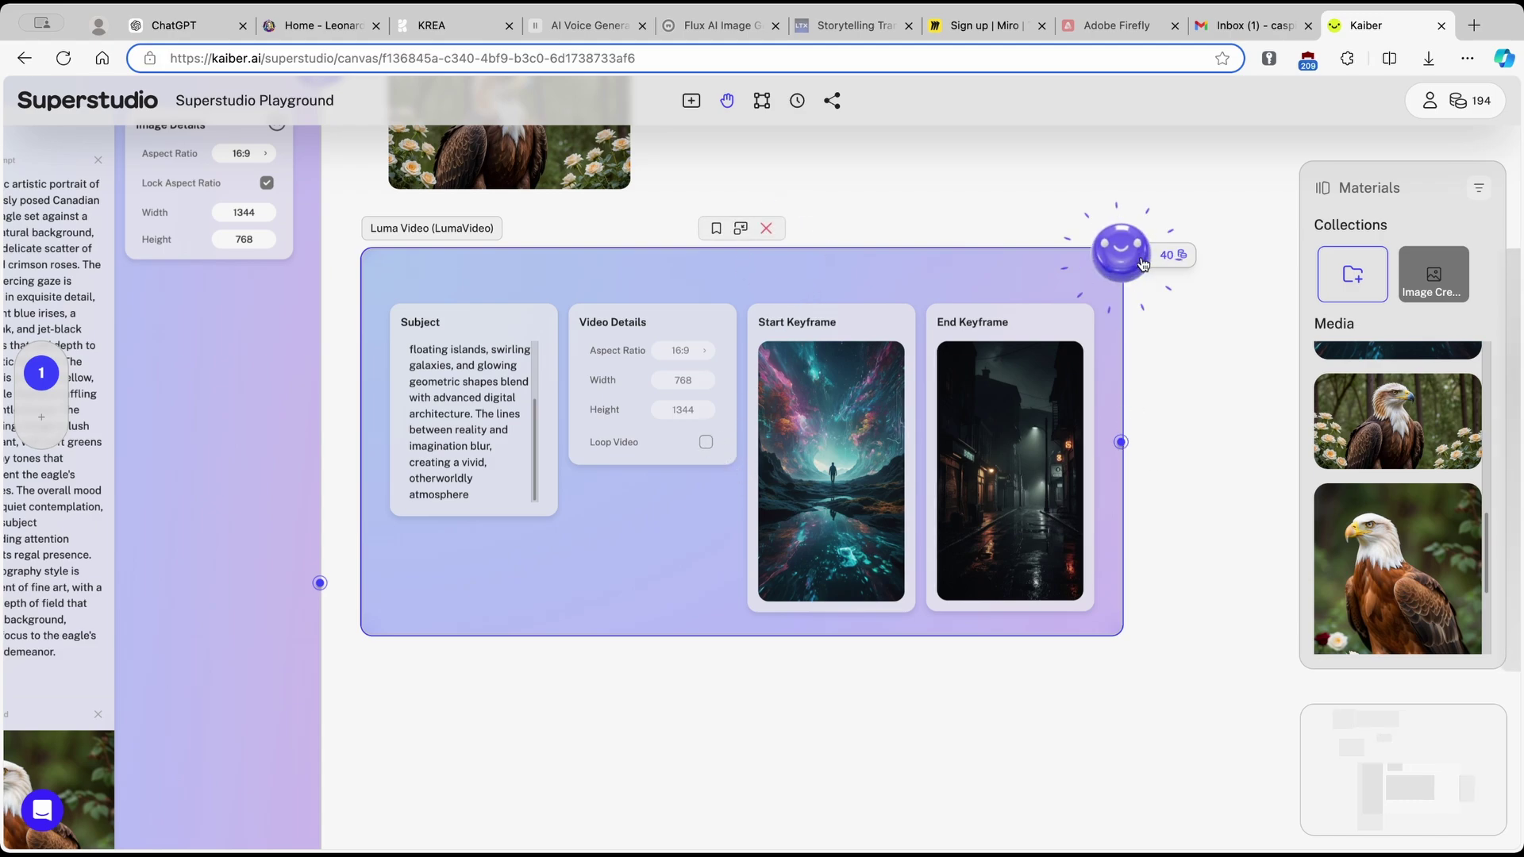
pyautogui.moveTo(1166, 254); pyautogui.dragTo(813, 191)
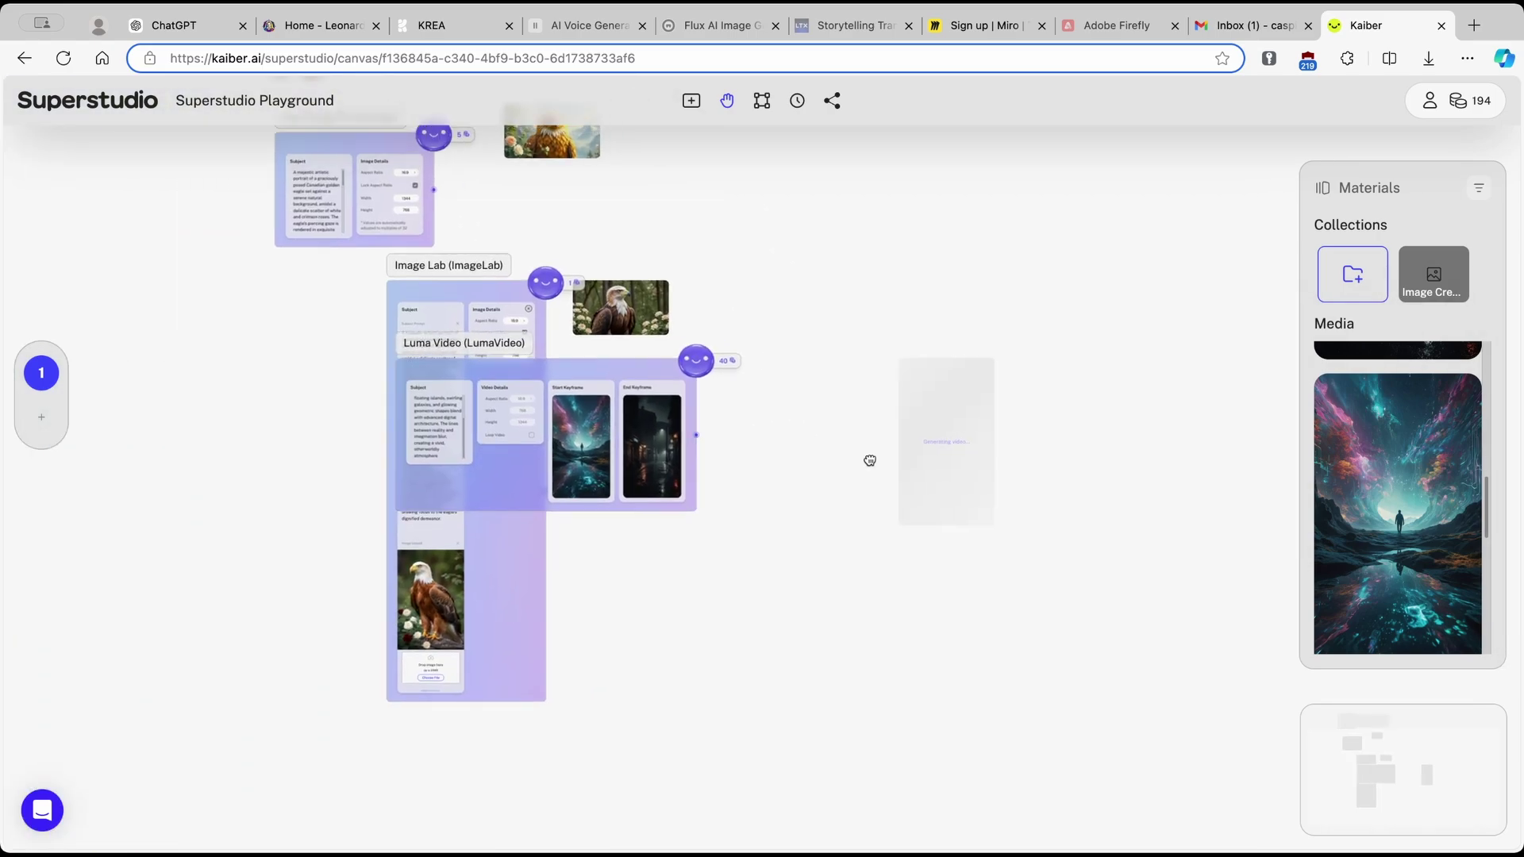
pyautogui.scroll(5, 826, 418)
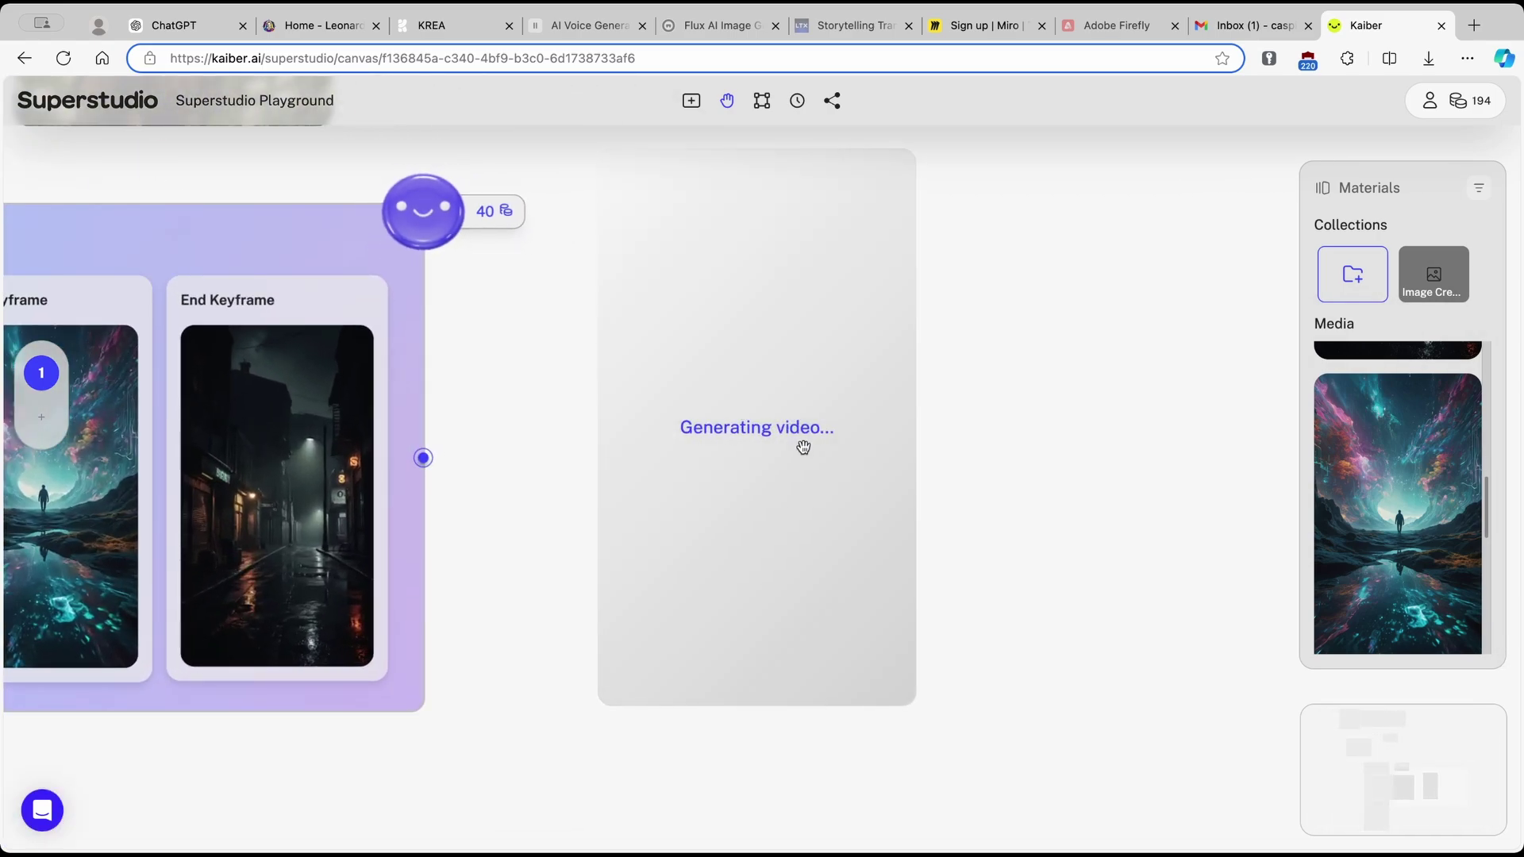
pyautogui.scroll(-2, 826, 415)
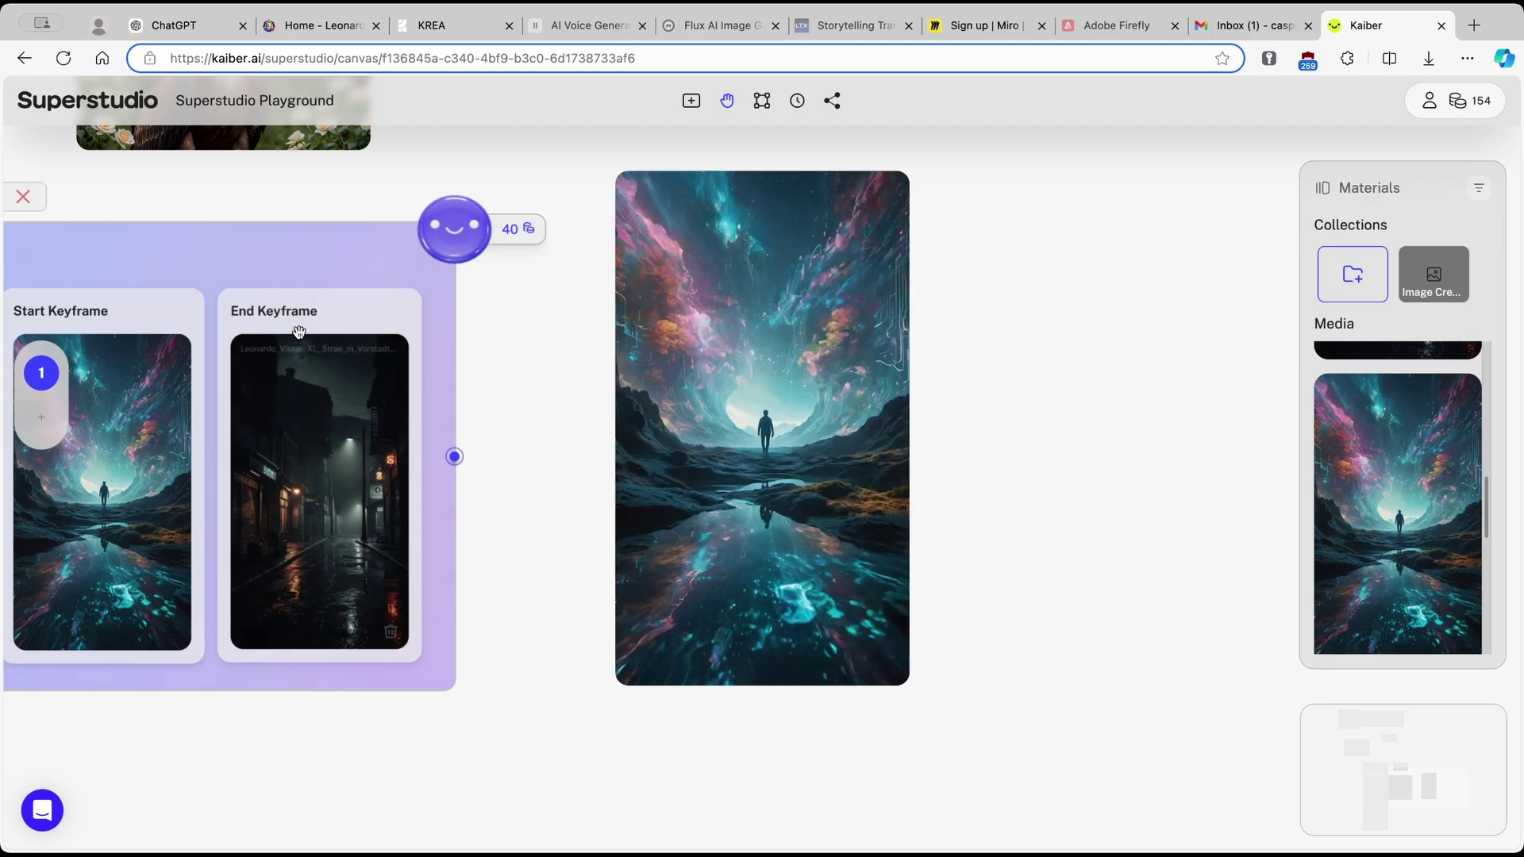
# Preview the generated Luma video and check which additional options it offers
pyautogui.moveTo(762, 203)
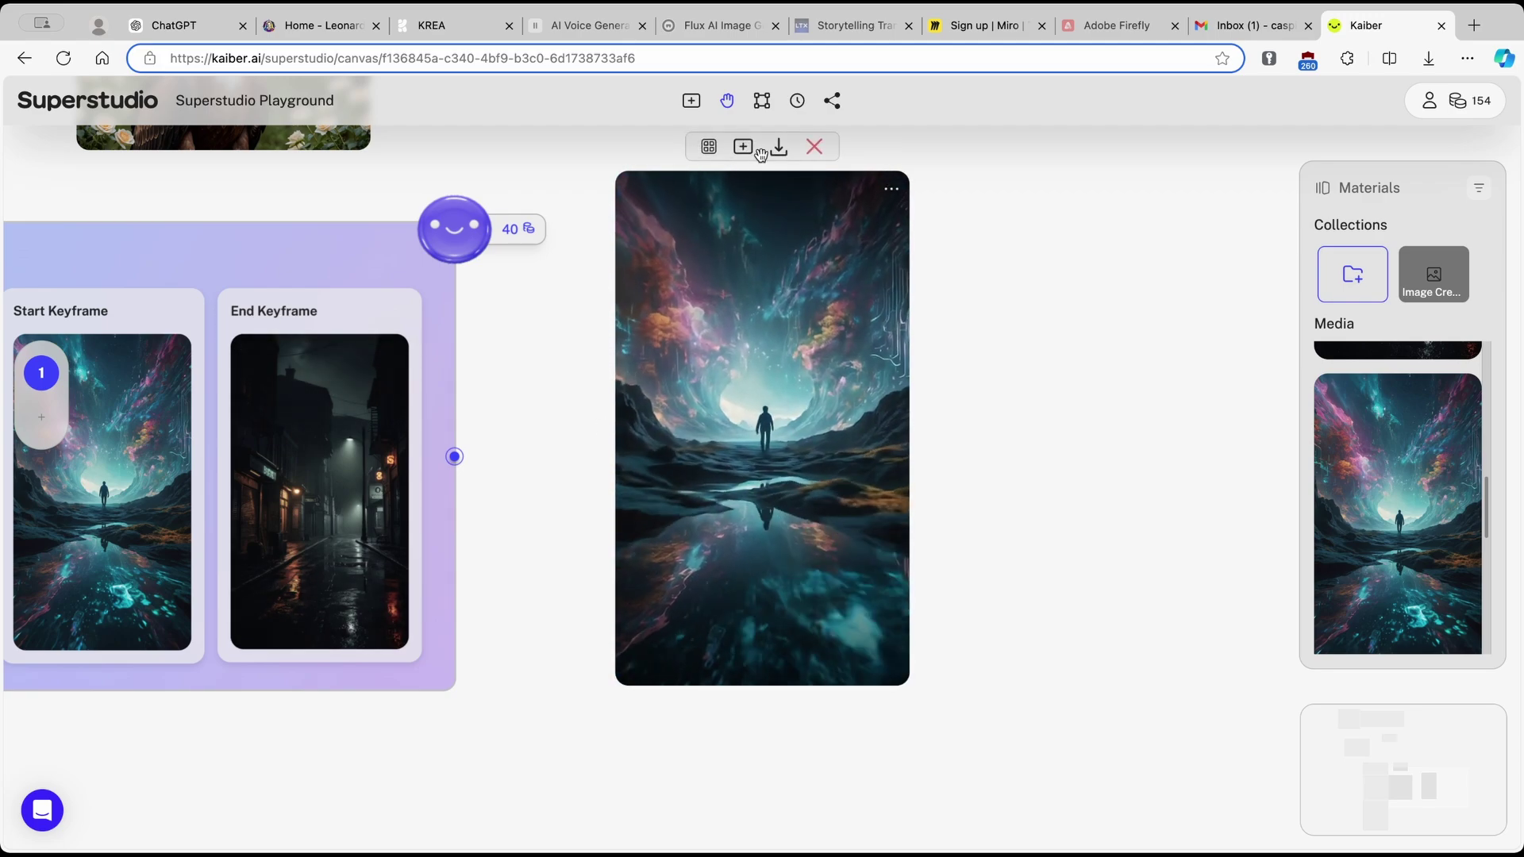
pyautogui.click(890, 191)
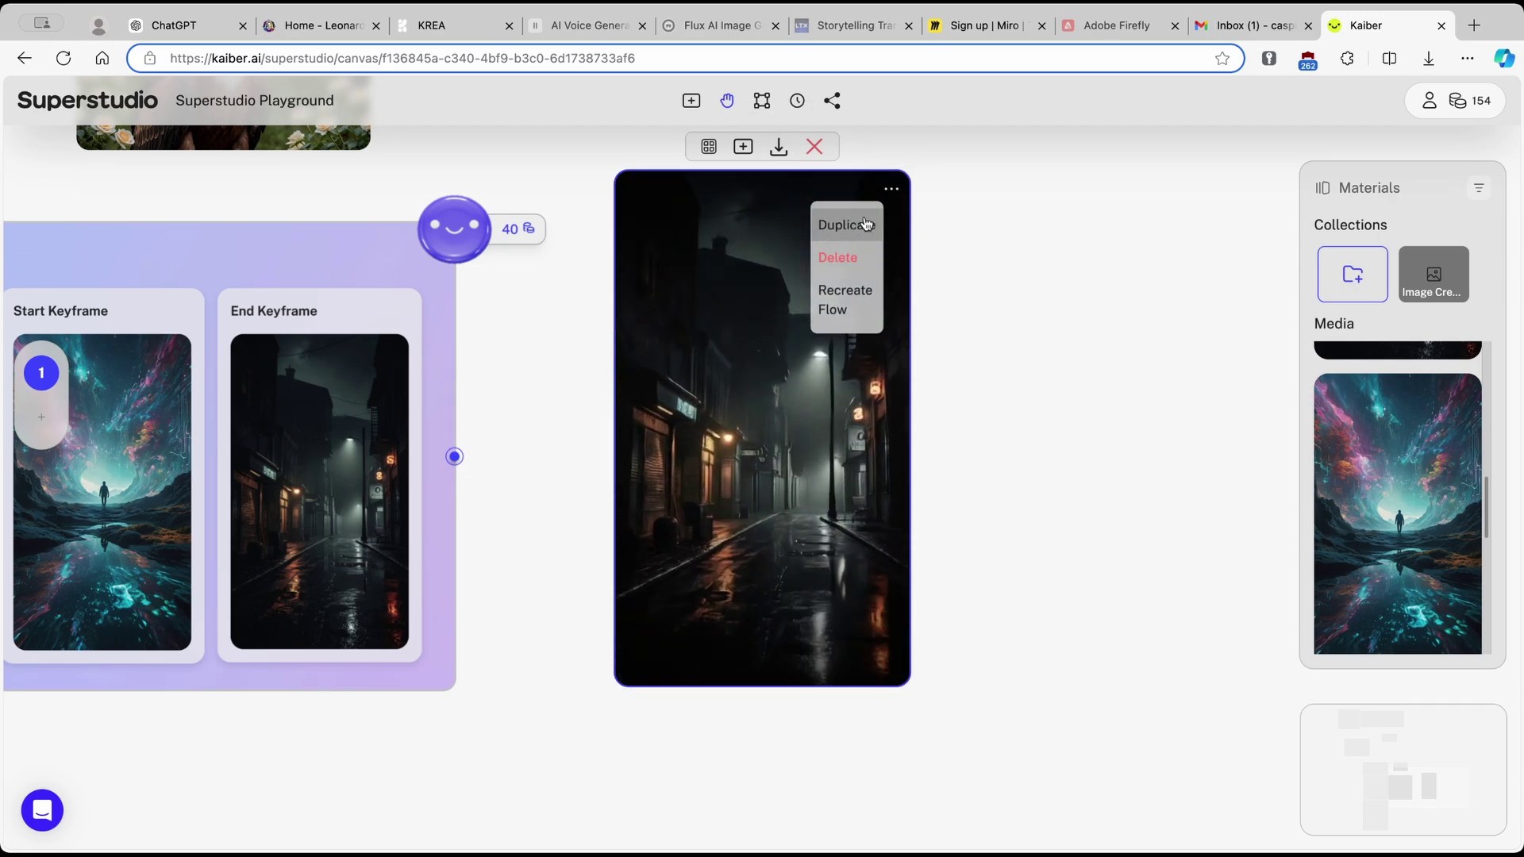
pyautogui.click(1024, 314)
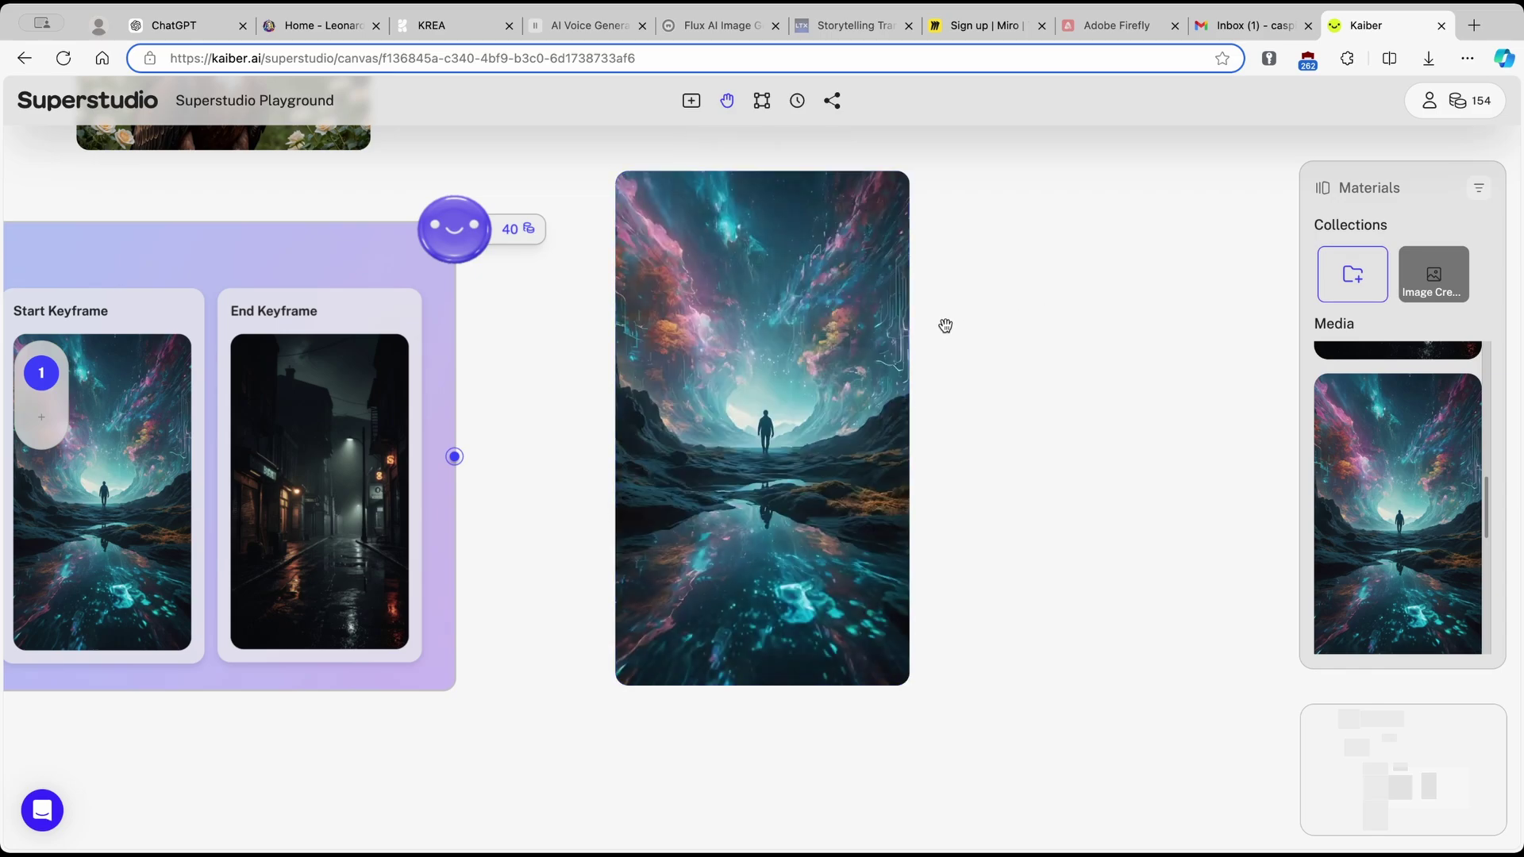
# Add a Video Lab core flow to the canvas beside the generated Luma video
pyautogui.click(690, 102)
pyautogui.hscroll(5, 645, 387)
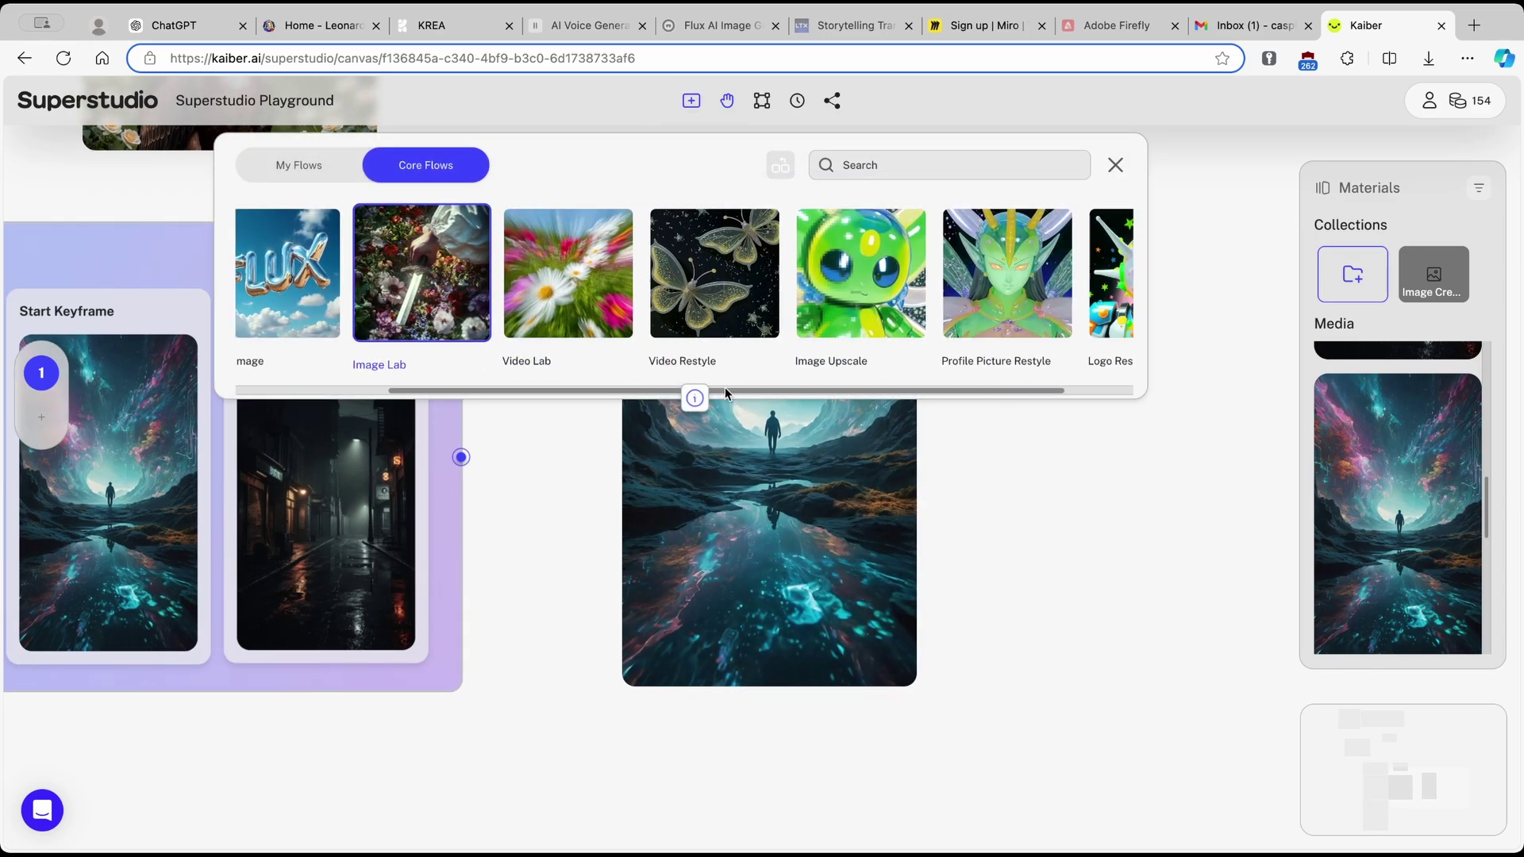
pyautogui.click(569, 267)
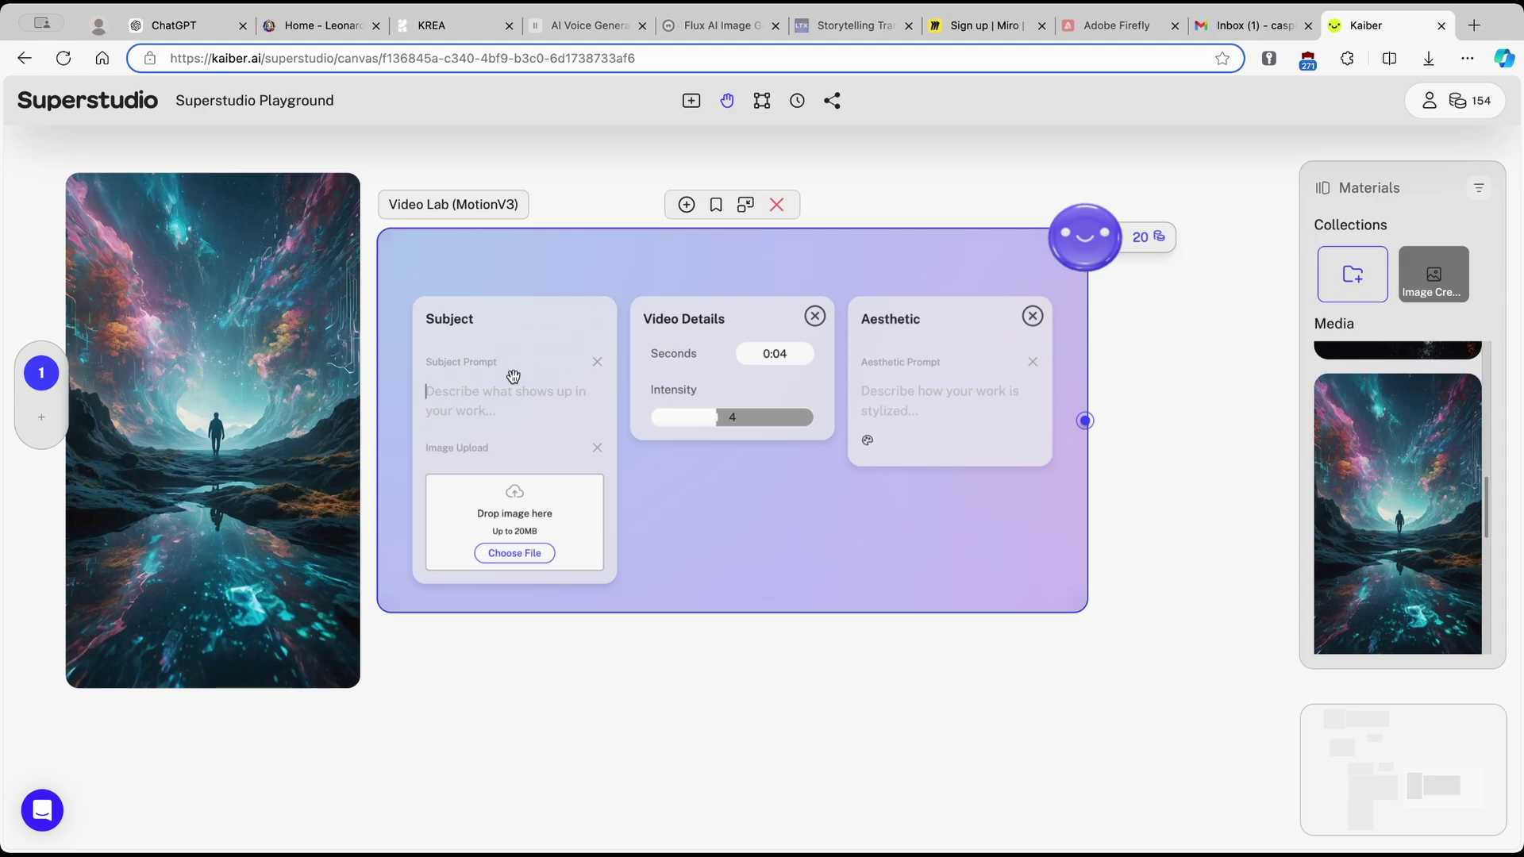
# Switch to Leonardo.Ai, find the creation of a female Instagram influencer swimming in the sea, and copy its prompt
pyautogui.click(293, 24)
pyautogui.click(384, 283)
pyautogui.scroll(-15, 728, 506)
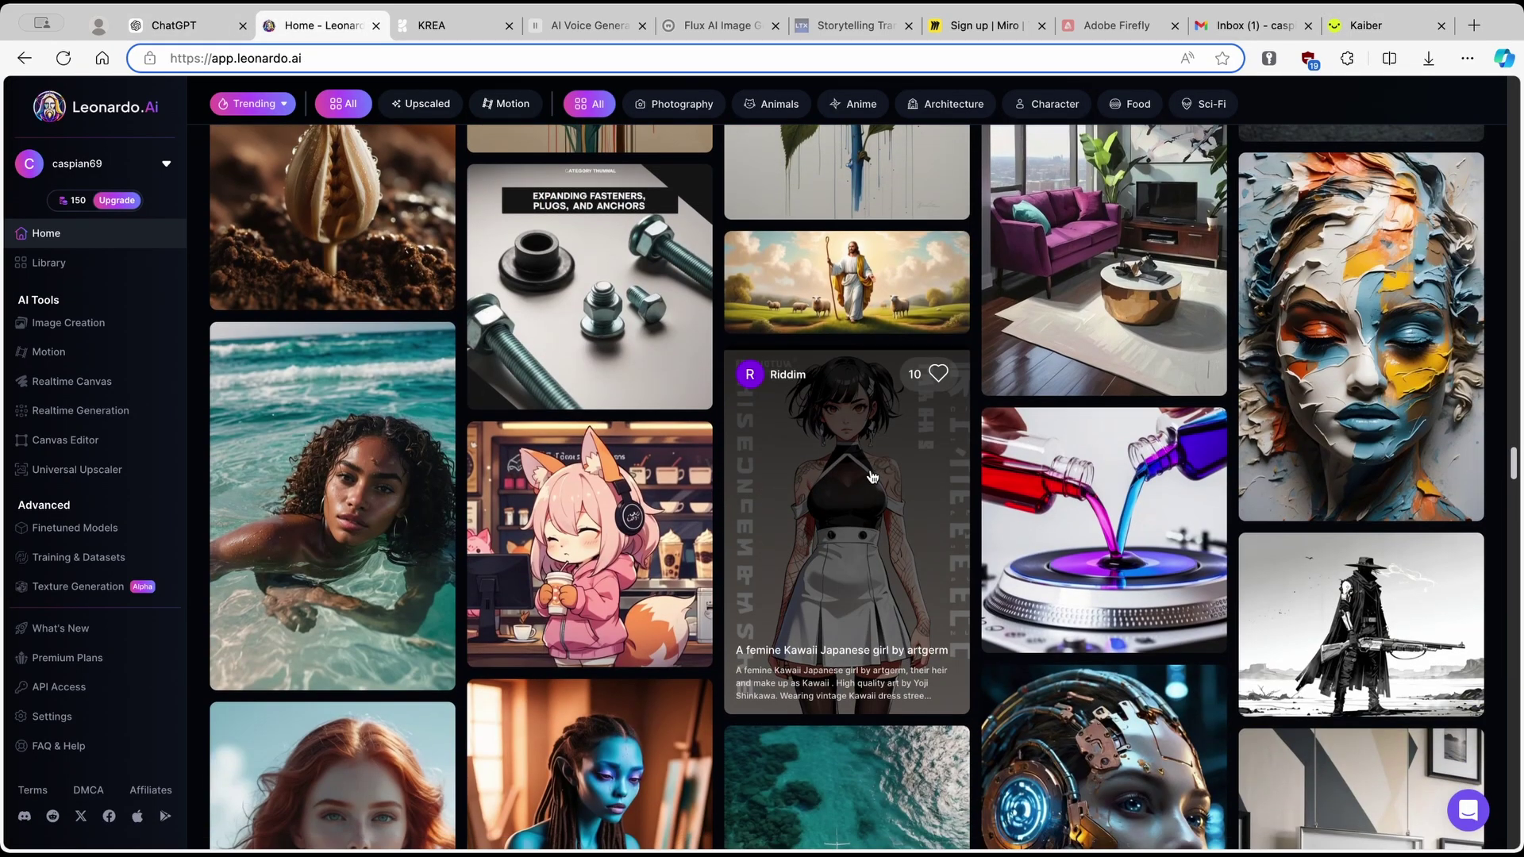
pyautogui.scroll(-5, 849, 509)
pyautogui.scroll(4, 852, 517)
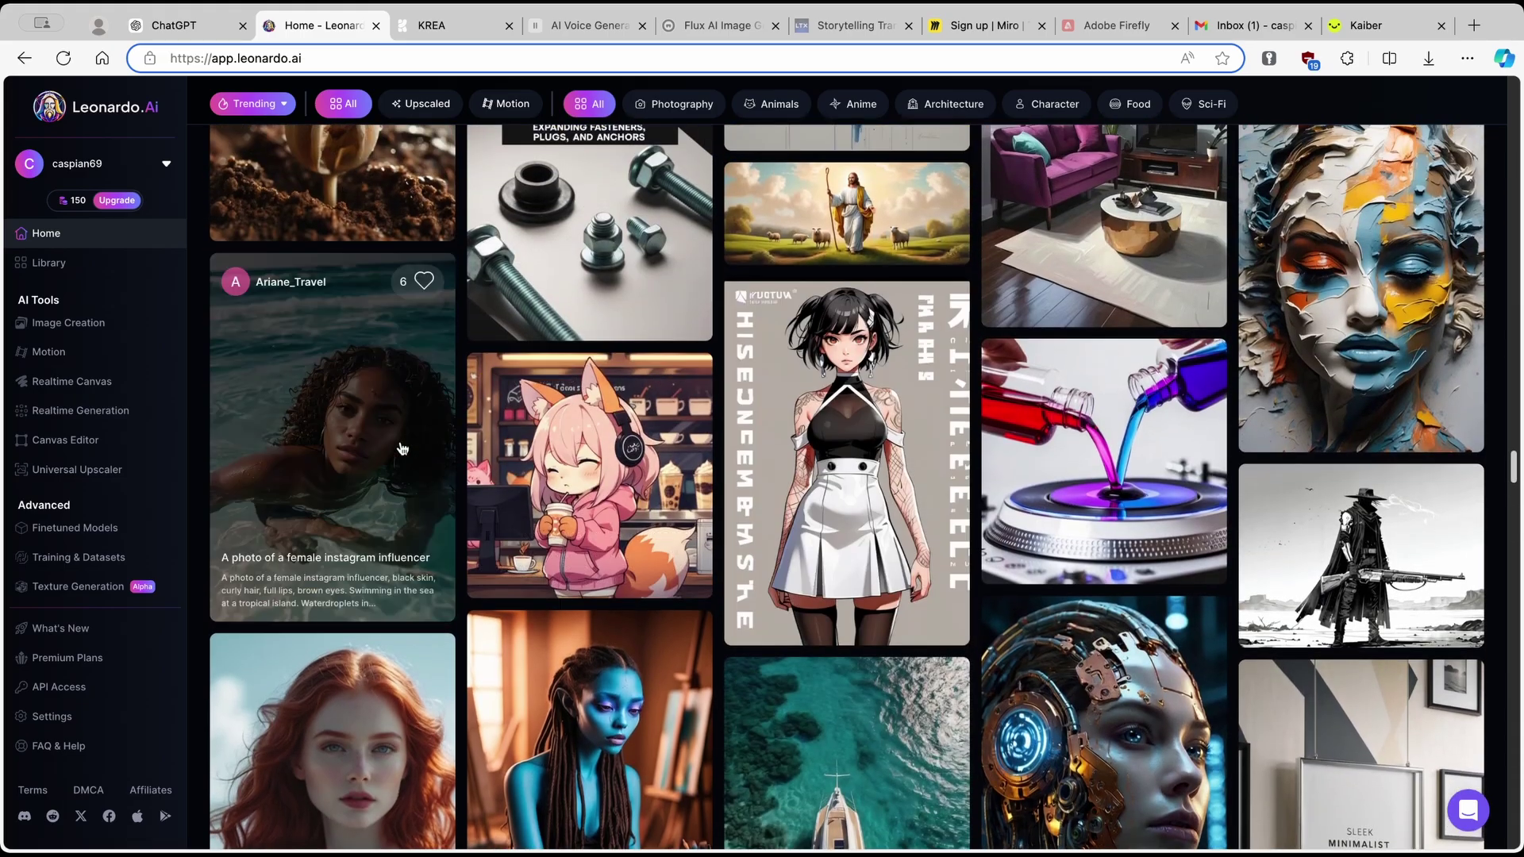
pyautogui.click(367, 436)
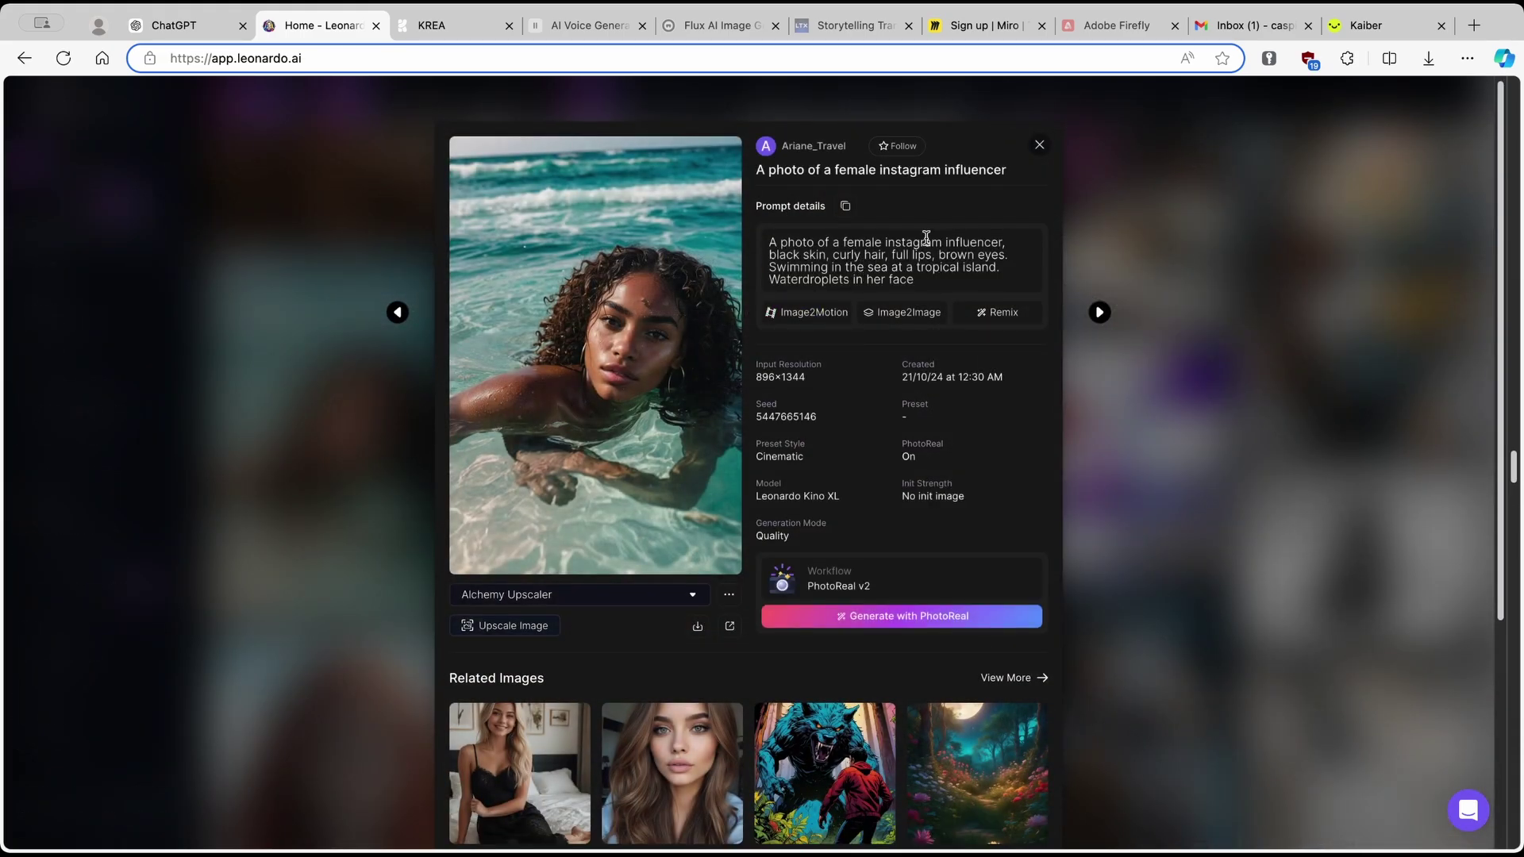
pyautogui.click(846, 205)
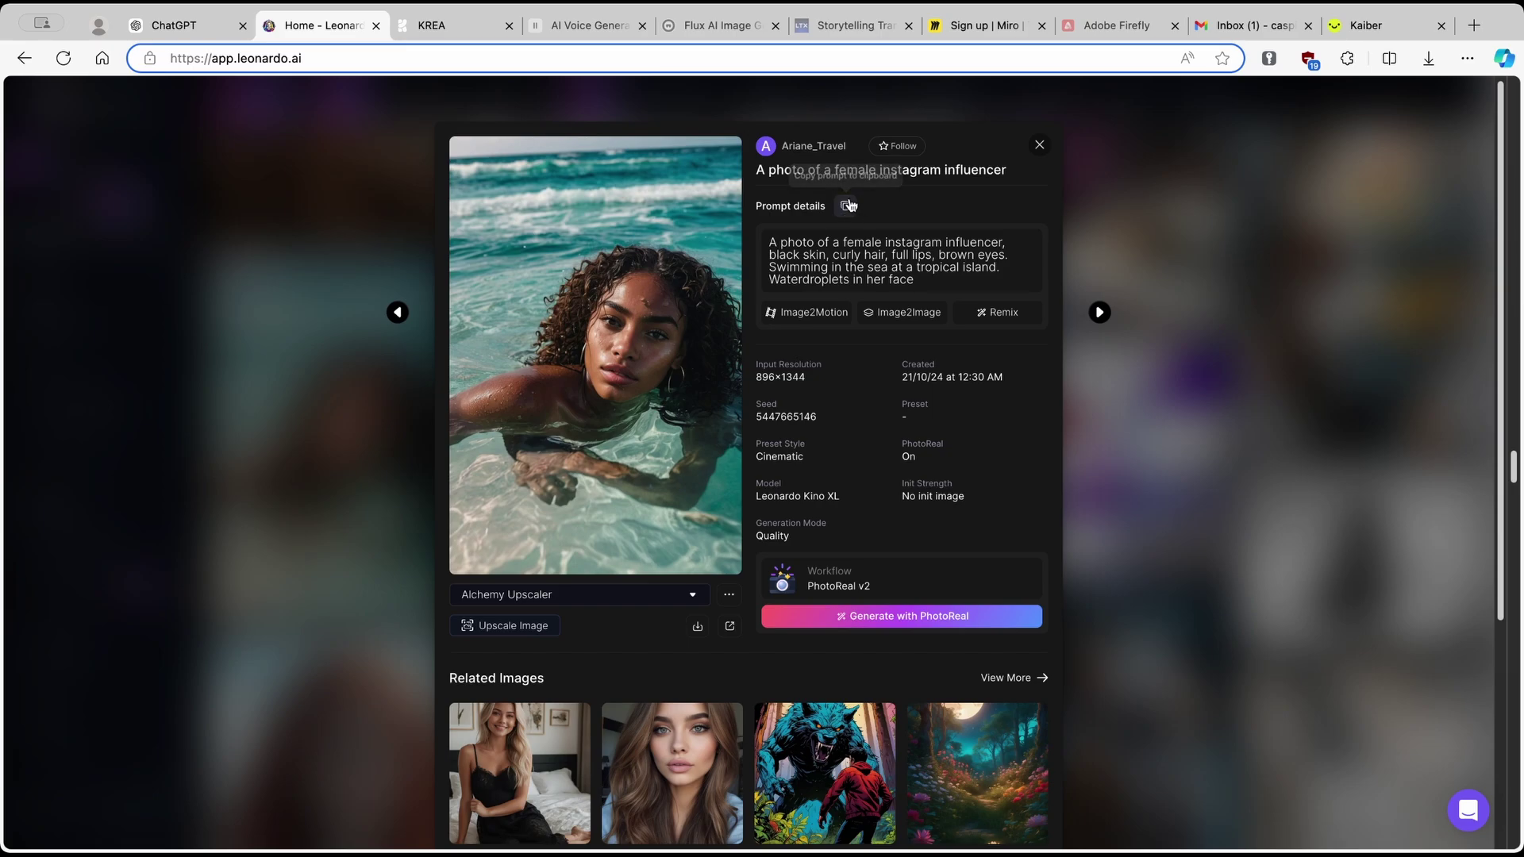
# Return to Kaiber and paste the copied influencer prompt into the Video Lab flow's Subject Prompt
pyautogui.click(1381, 25)
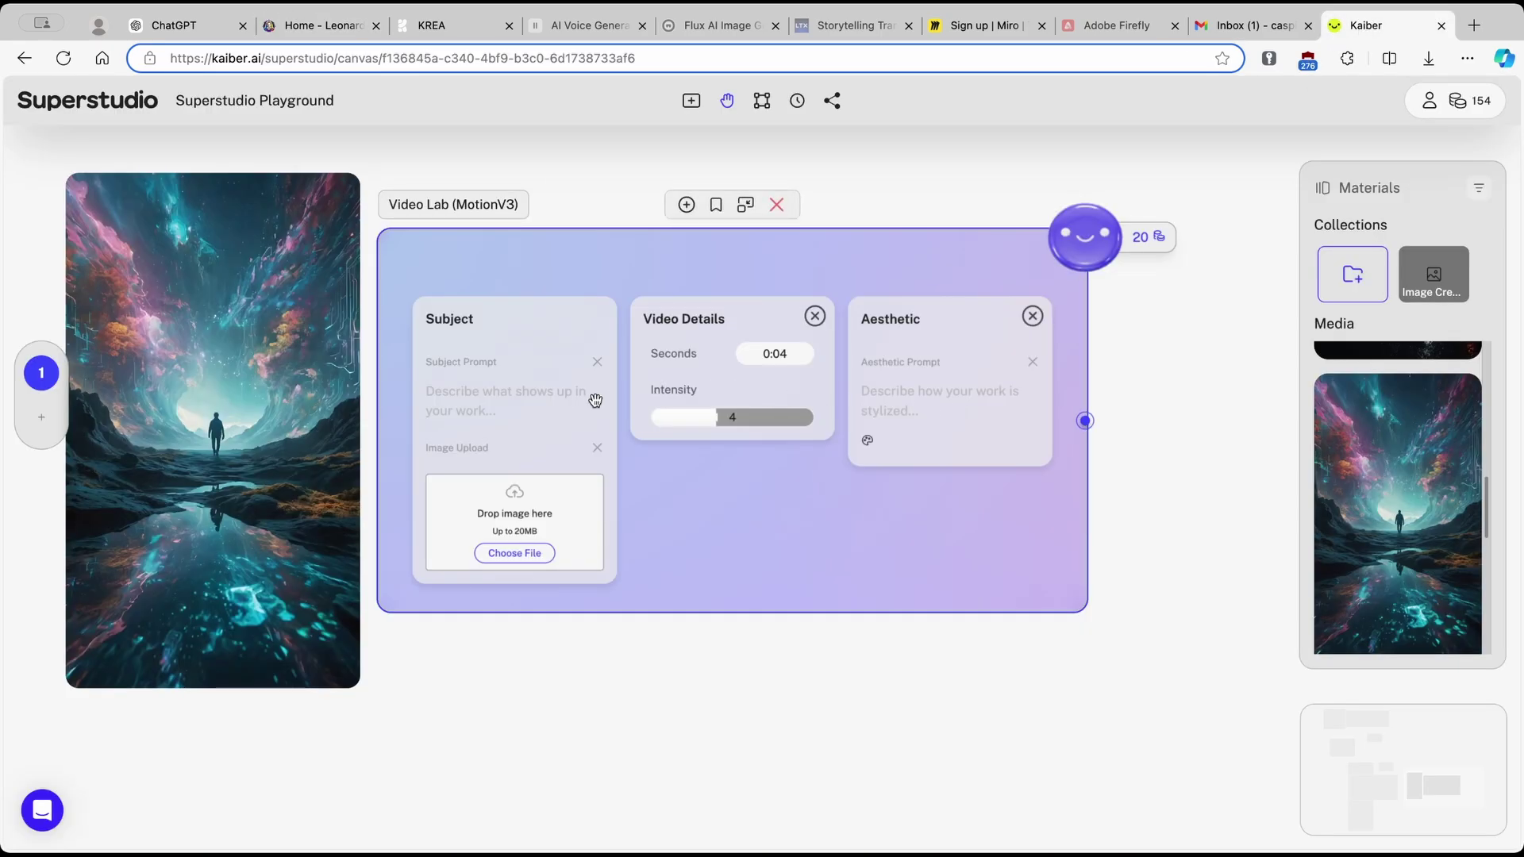
pyautogui.click(546, 392)
pyautogui.press('super+v')
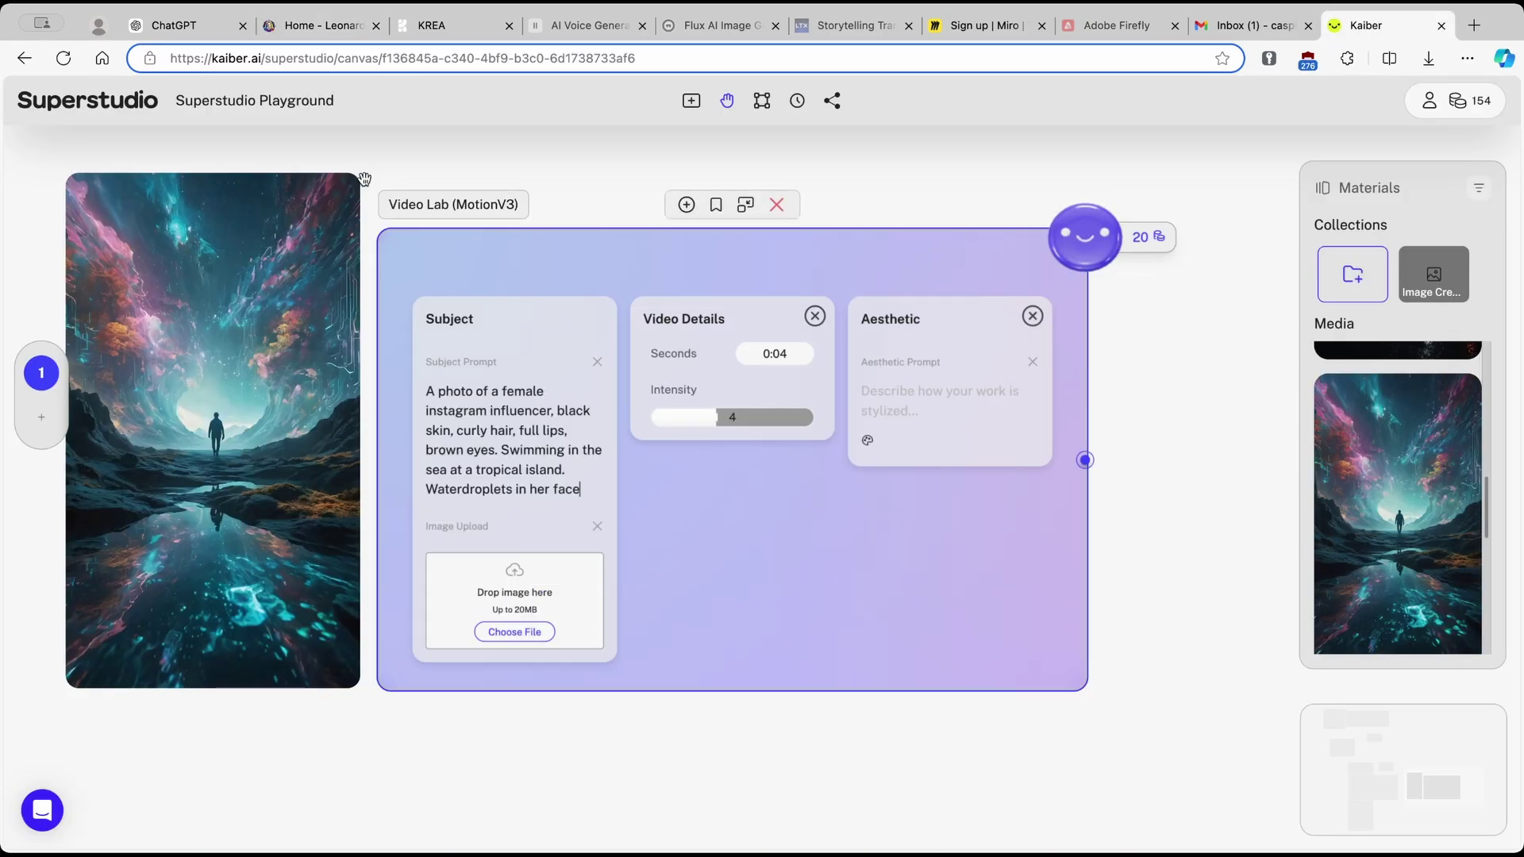
# Download the female influencer image from Leonardo.Ai and upload the JPEG to the Video Lab flow's Image Upload in Kaiber
pyautogui.click(327, 26)
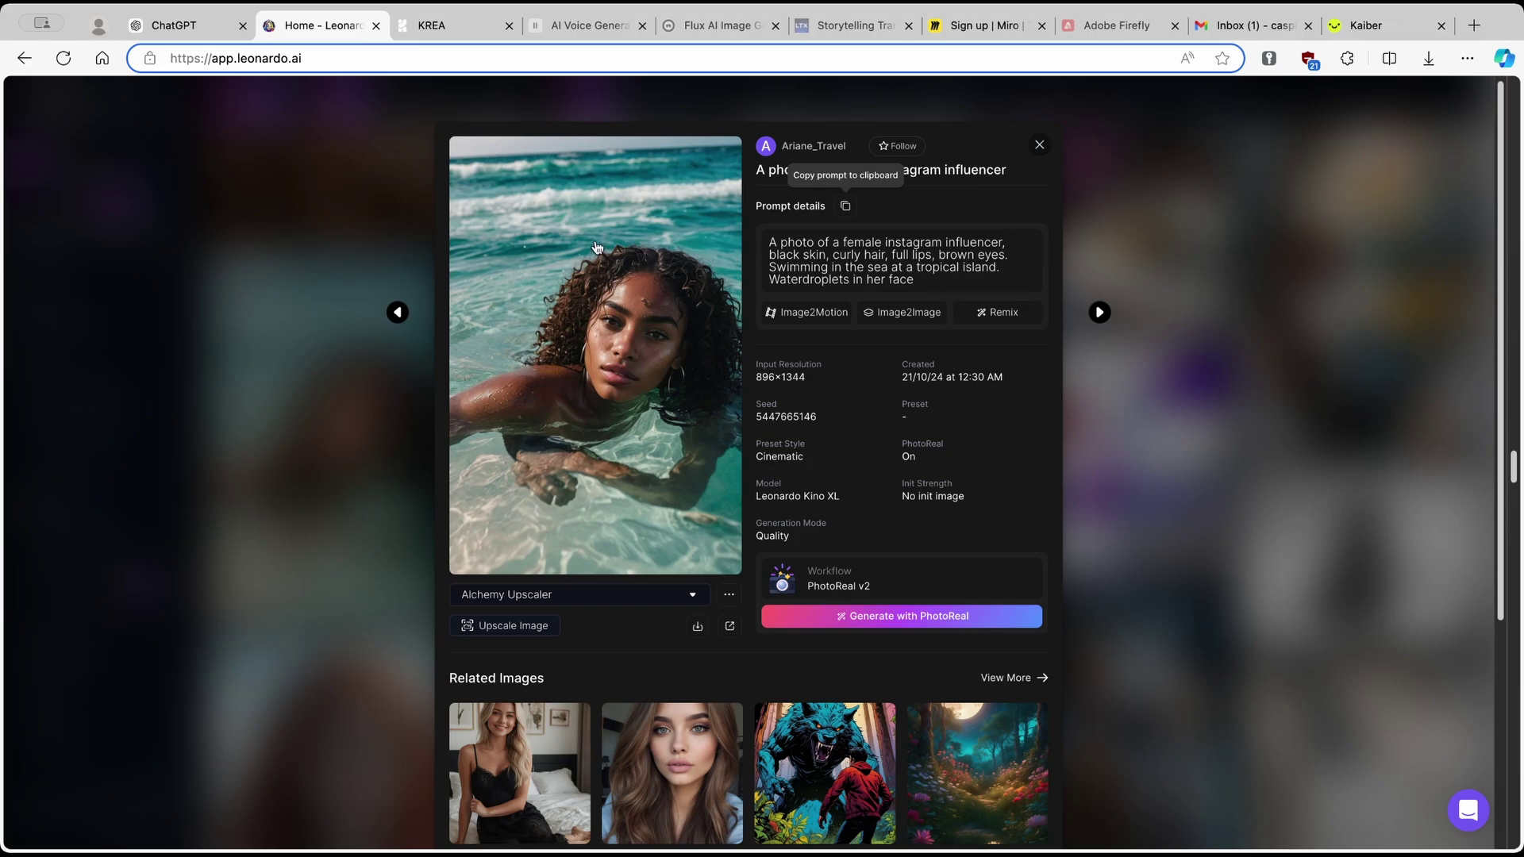
pyautogui.click(698, 627)
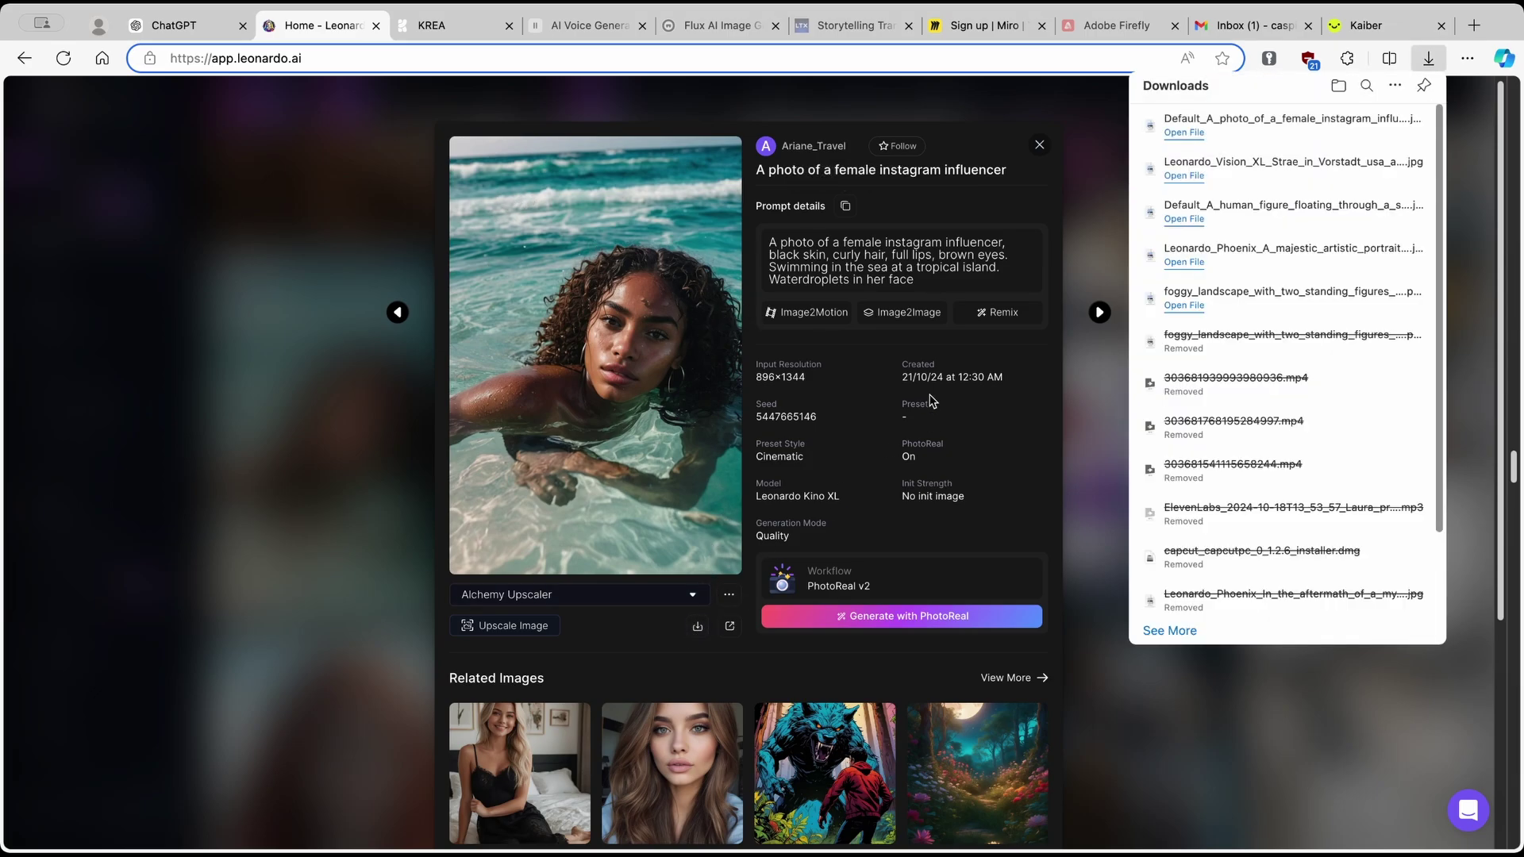
pyautogui.click(1363, 29)
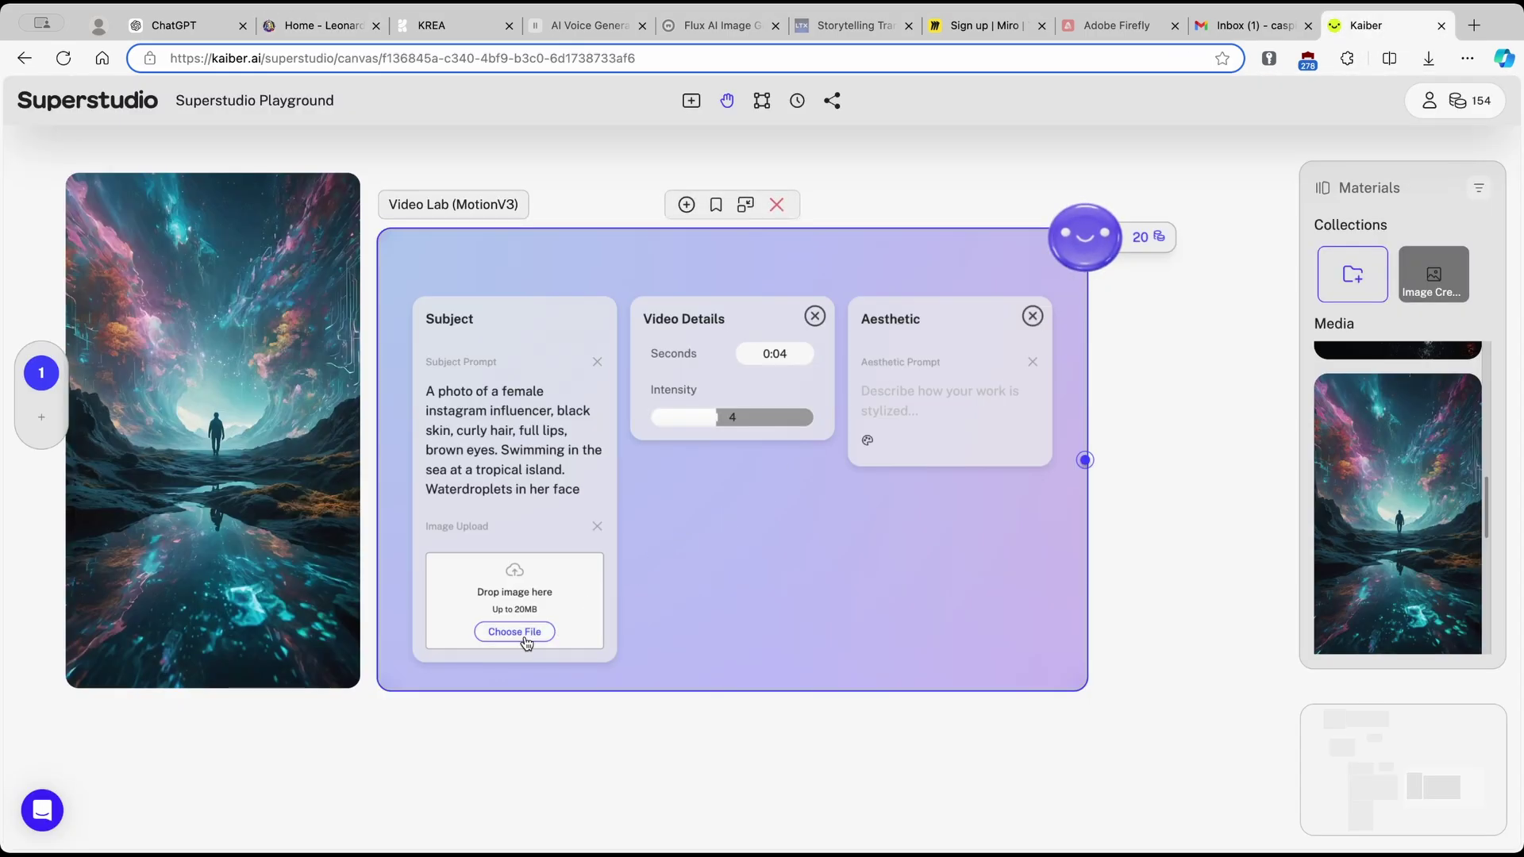
pyautogui.click(514, 632)
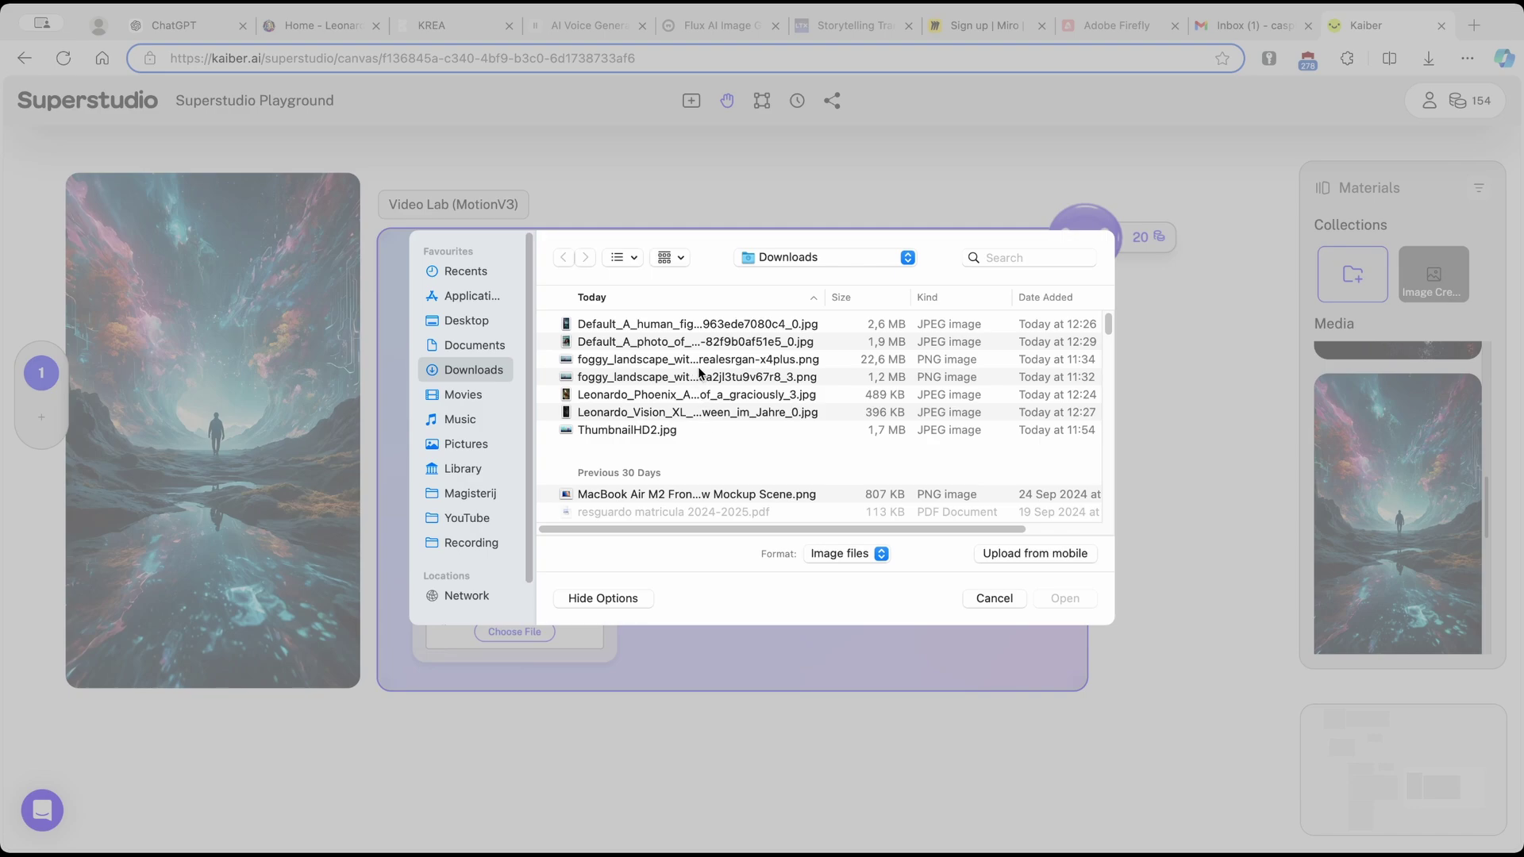
pyautogui.click(714, 343)
pyautogui.click(1062, 599)
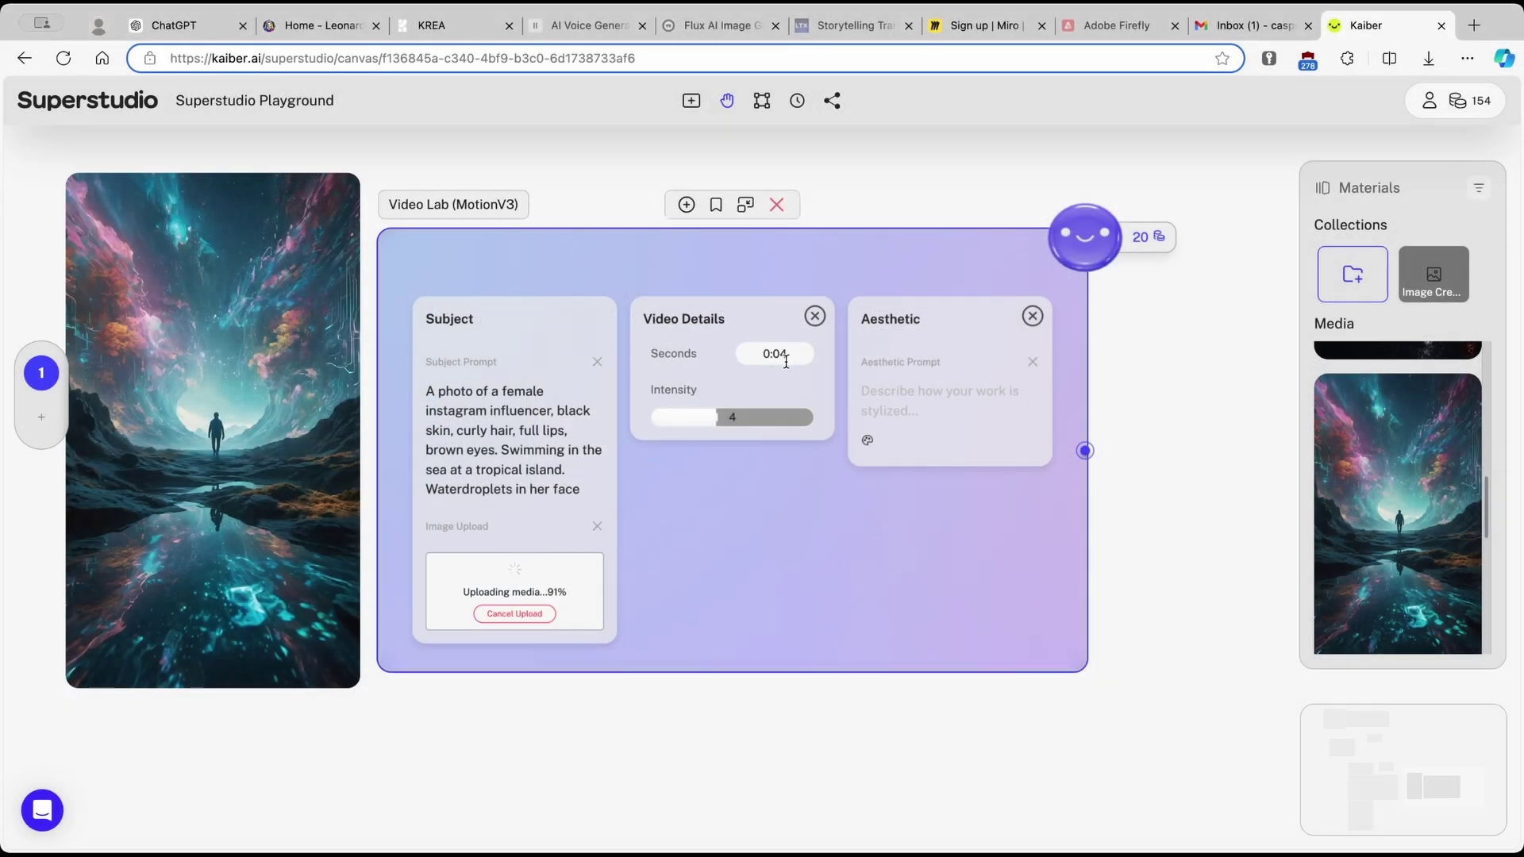
# Set the Video Lab flow's length to 0:20 in Video Details
pyautogui.press('BackSpace')
pyautogui.write('20')
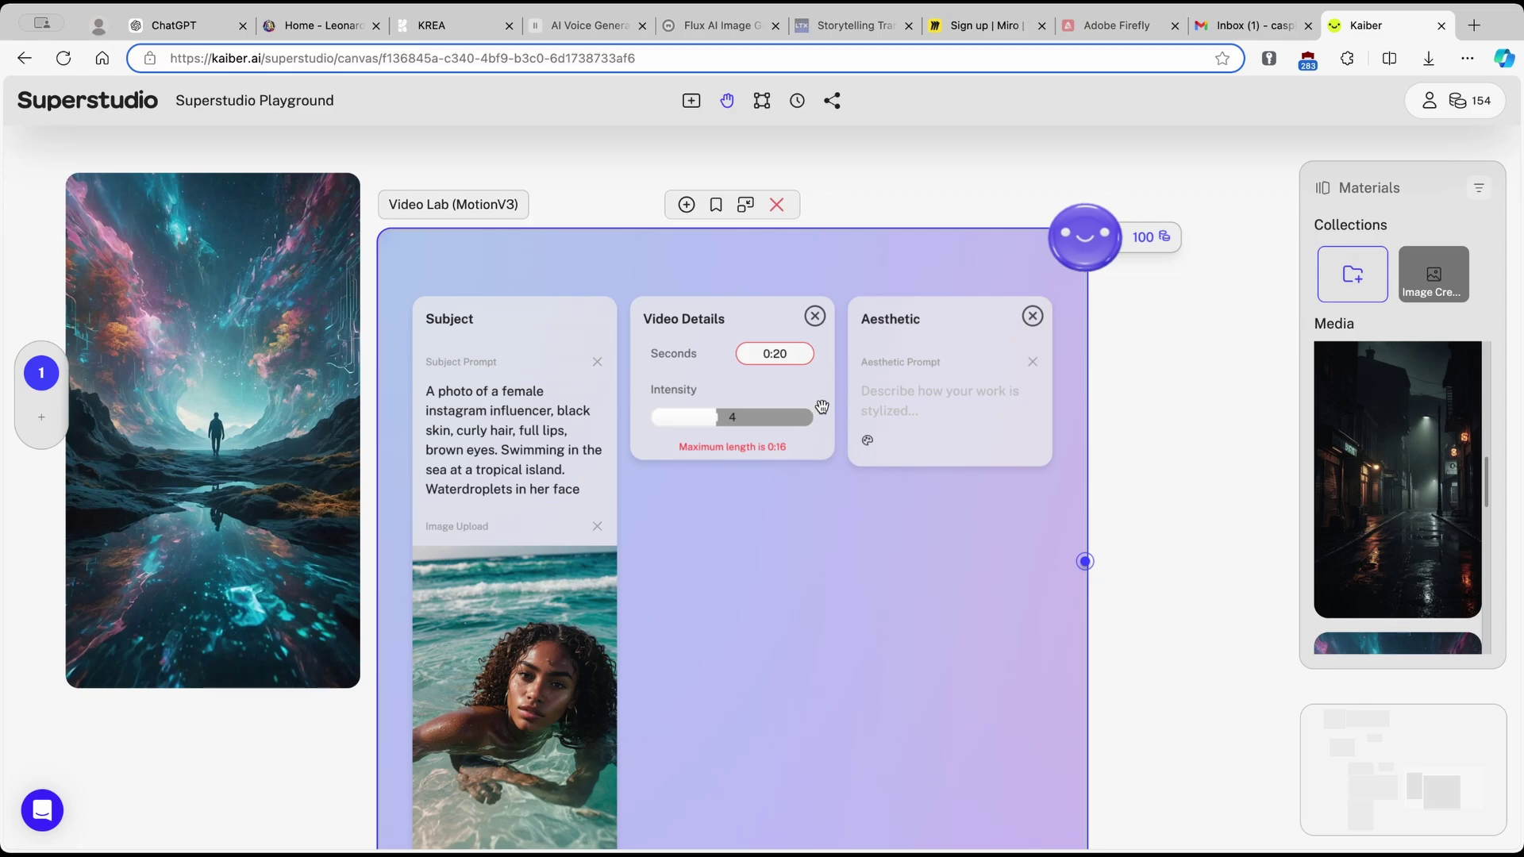
# Set the Video Lab flow's length to 0:16 in Video Details
pyautogui.press('BackSpace')
pyautogui.press('BackSpace')
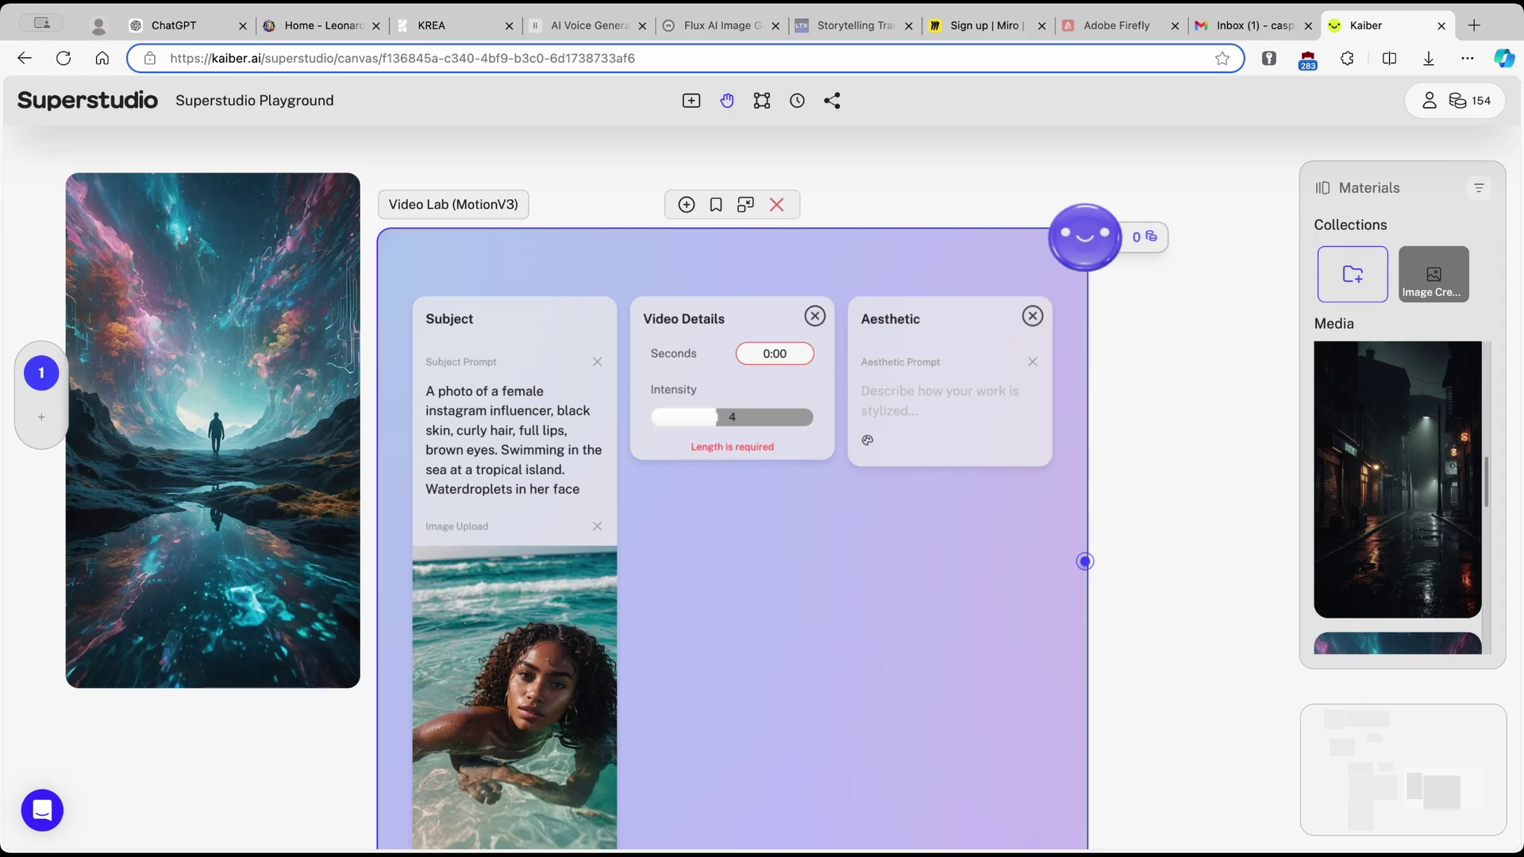
pyautogui.write('16')
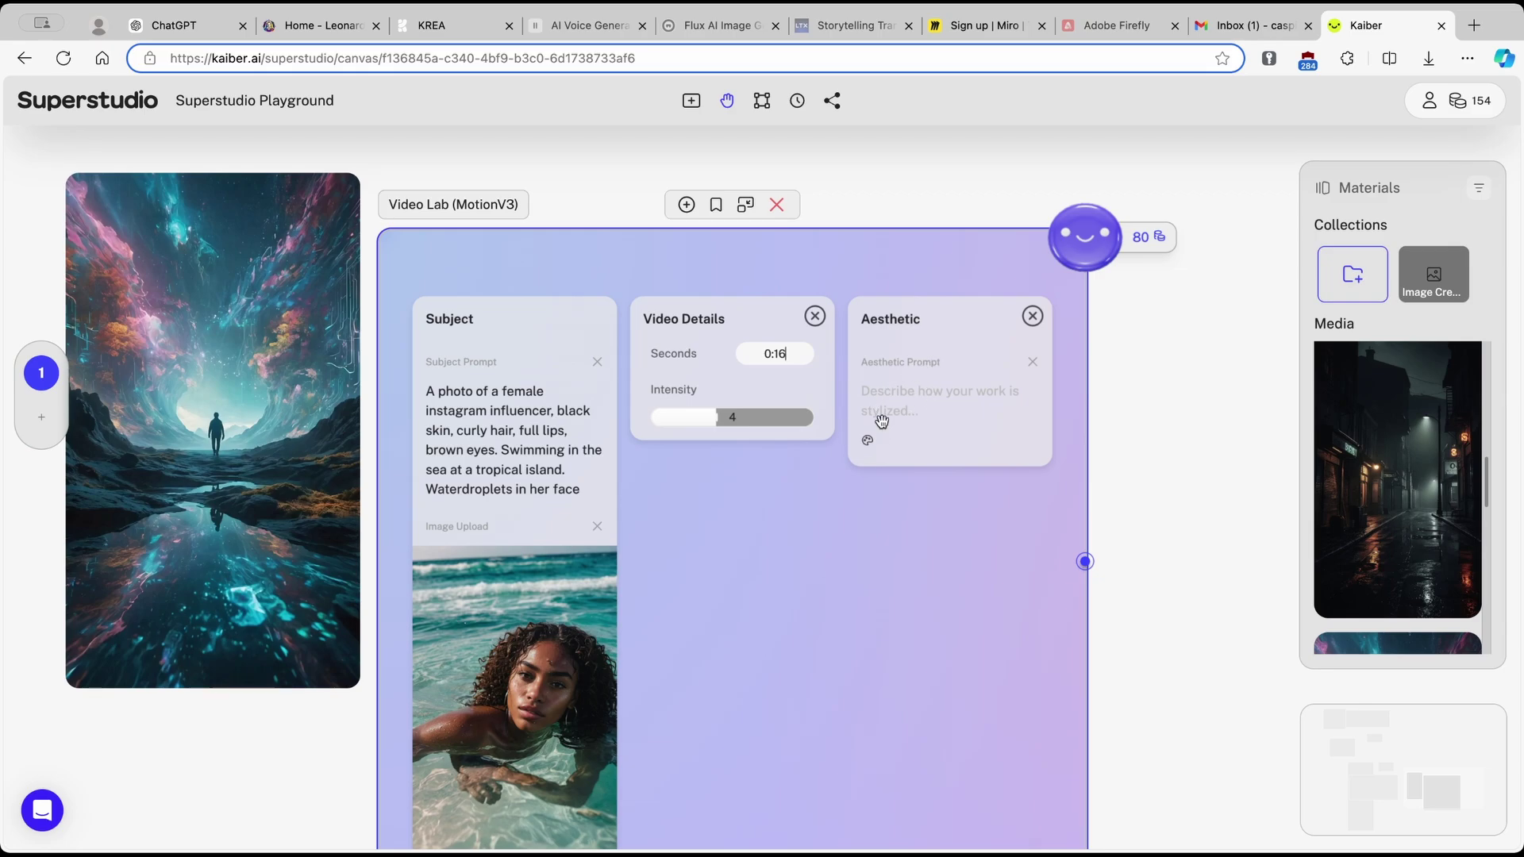
# Browse the Kaiber Styles for the Aesthetic Prompt and apply the Photorealistic style
pyautogui.moveTo(865, 454); pyautogui.dragTo(477, 394)
pyautogui.click(478, 380)
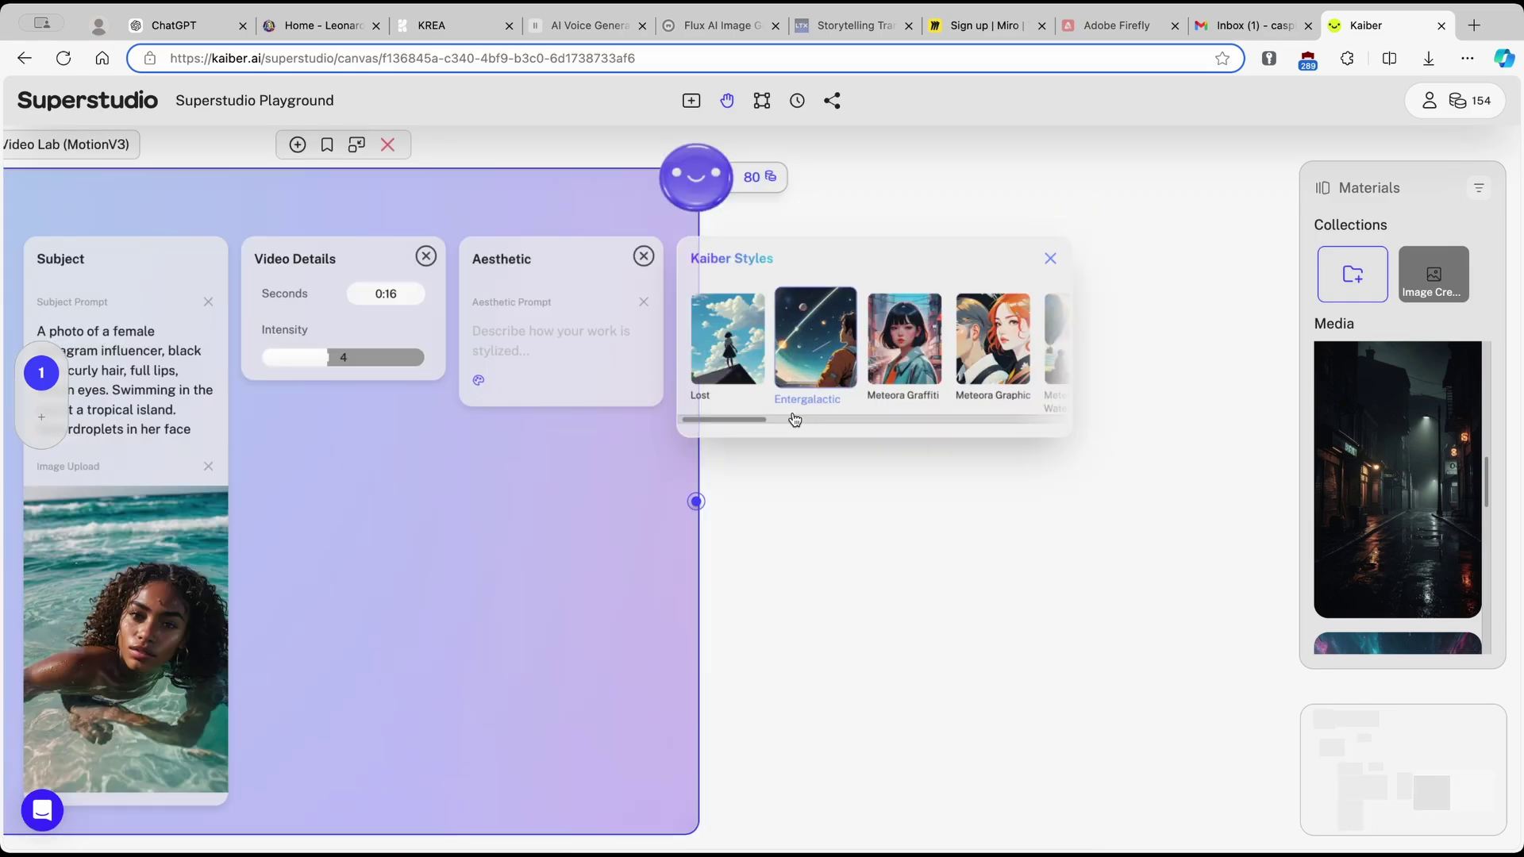
pyautogui.moveTo(750, 425); pyautogui.dragTo(803, 424)
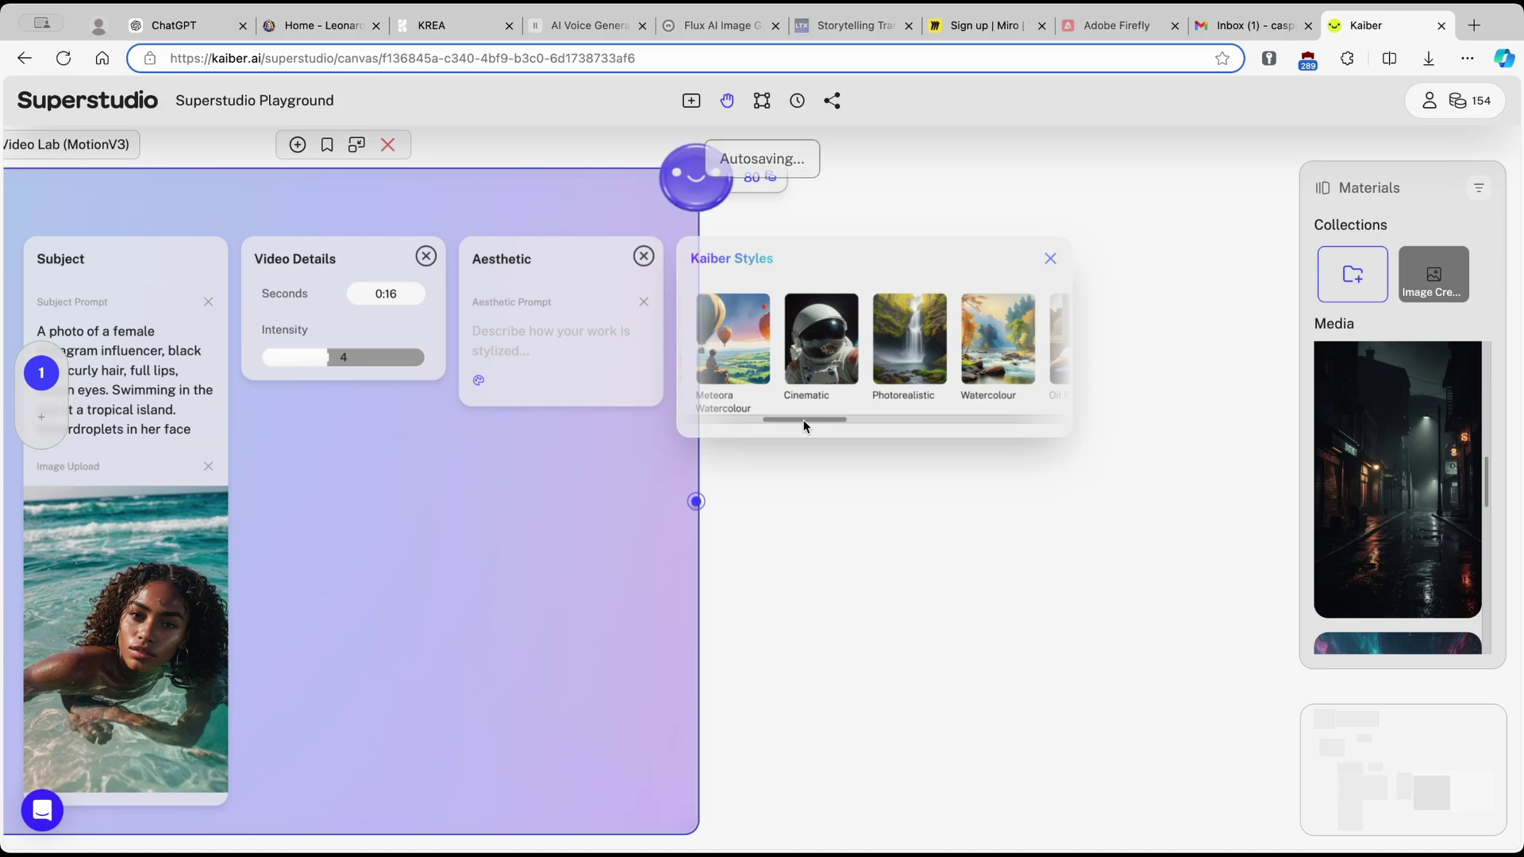
pyautogui.moveTo(803, 424)
pyautogui.mouseDown()
pyautogui.moveTo(1112, 421)
pyautogui.moveTo(653, 446)
pyautogui.moveTo(816, 437)
pyautogui.mouseUp()
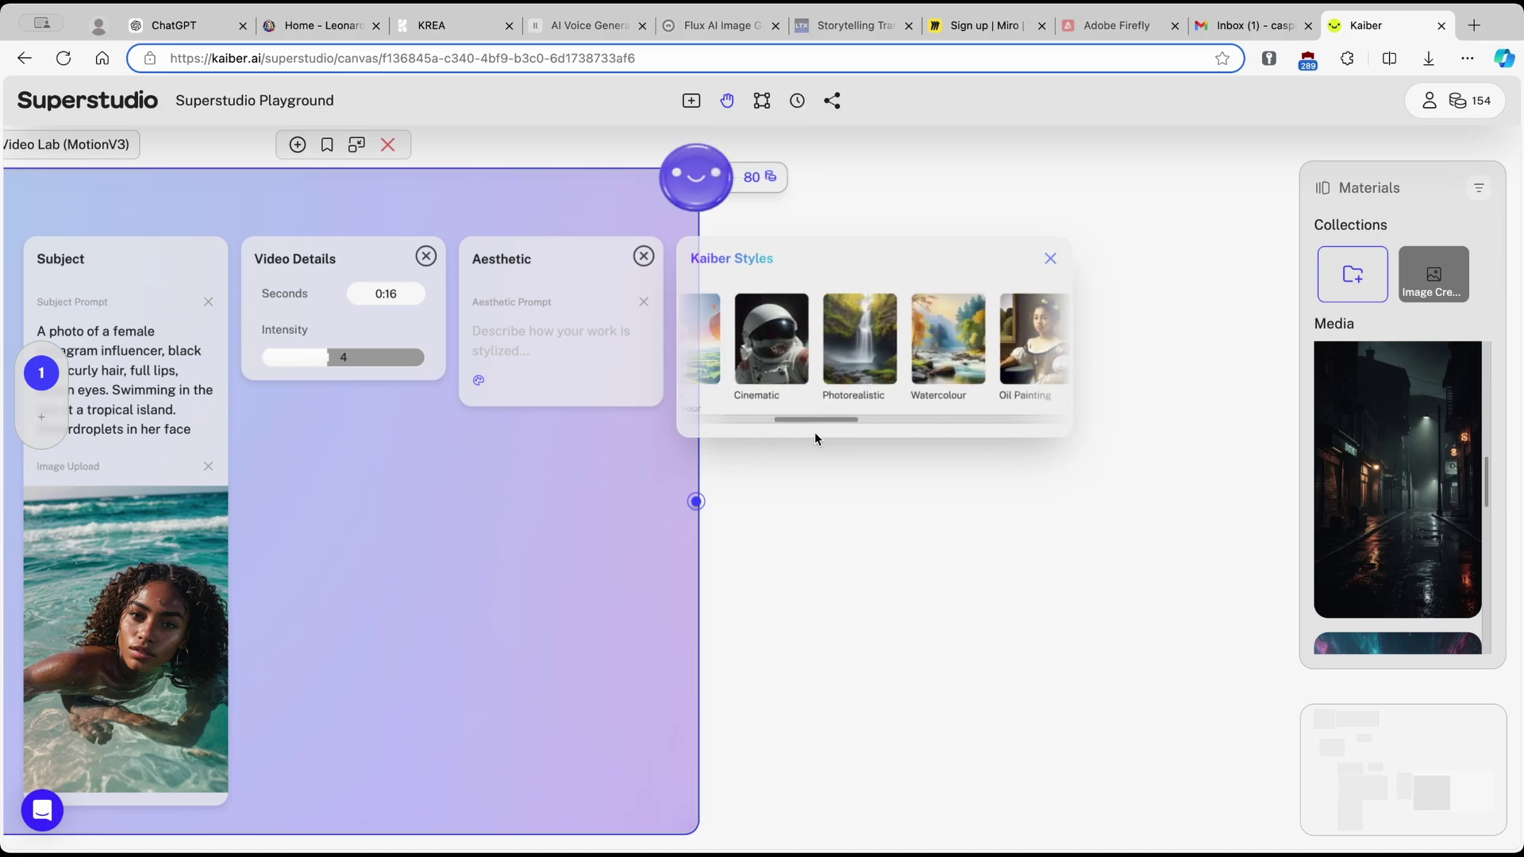
pyautogui.click(858, 358)
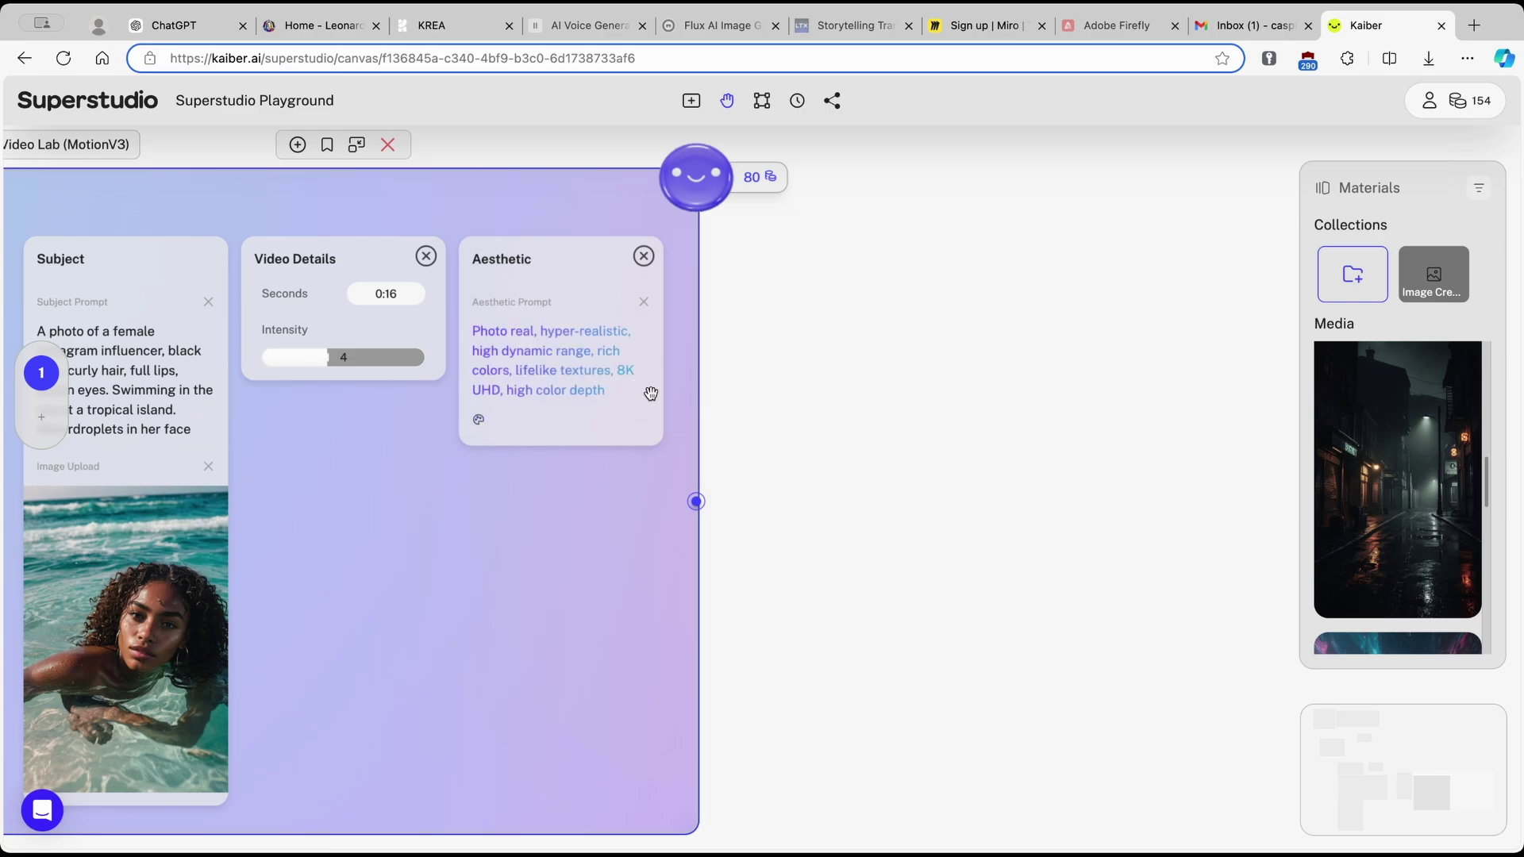
# Generate the video from the Video Lab flow and examine the resulting swimming influencer clip on the canvas
pyautogui.click(739, 185)
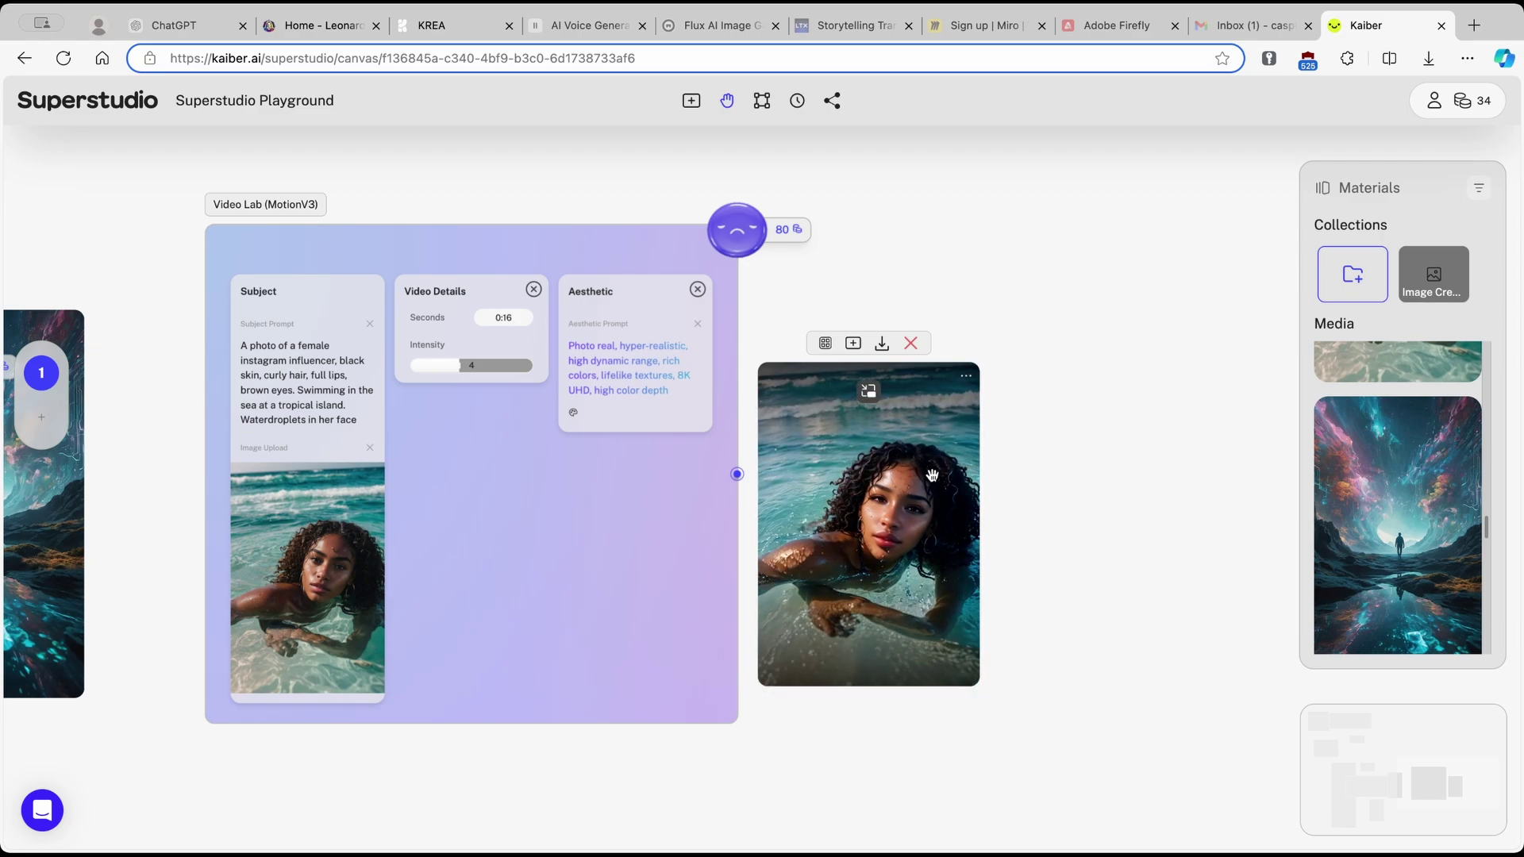
pyautogui.click(966, 377)
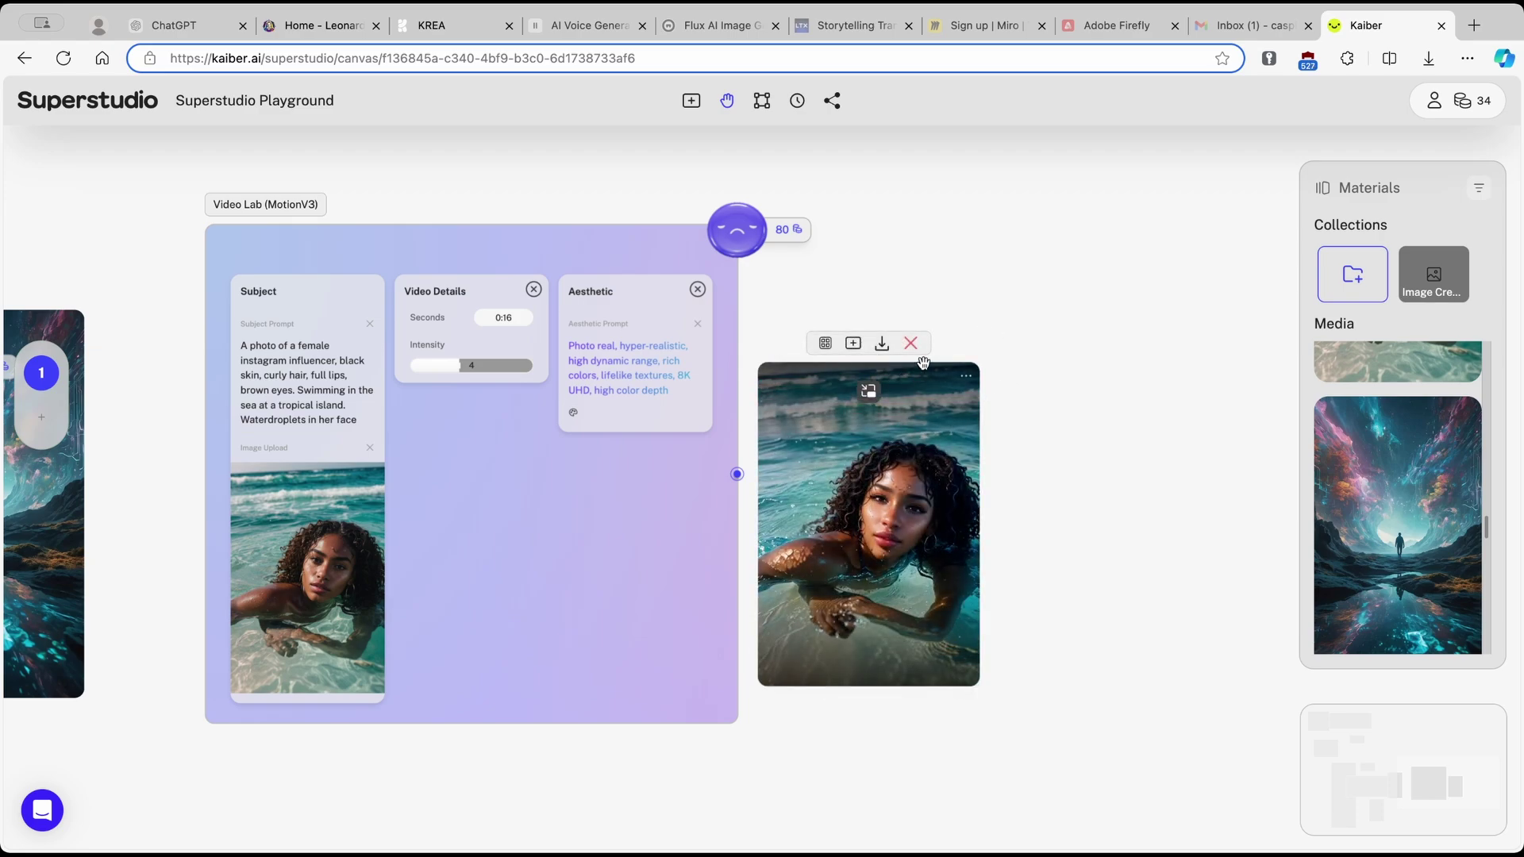
pyautogui.scroll(3, 894, 488)
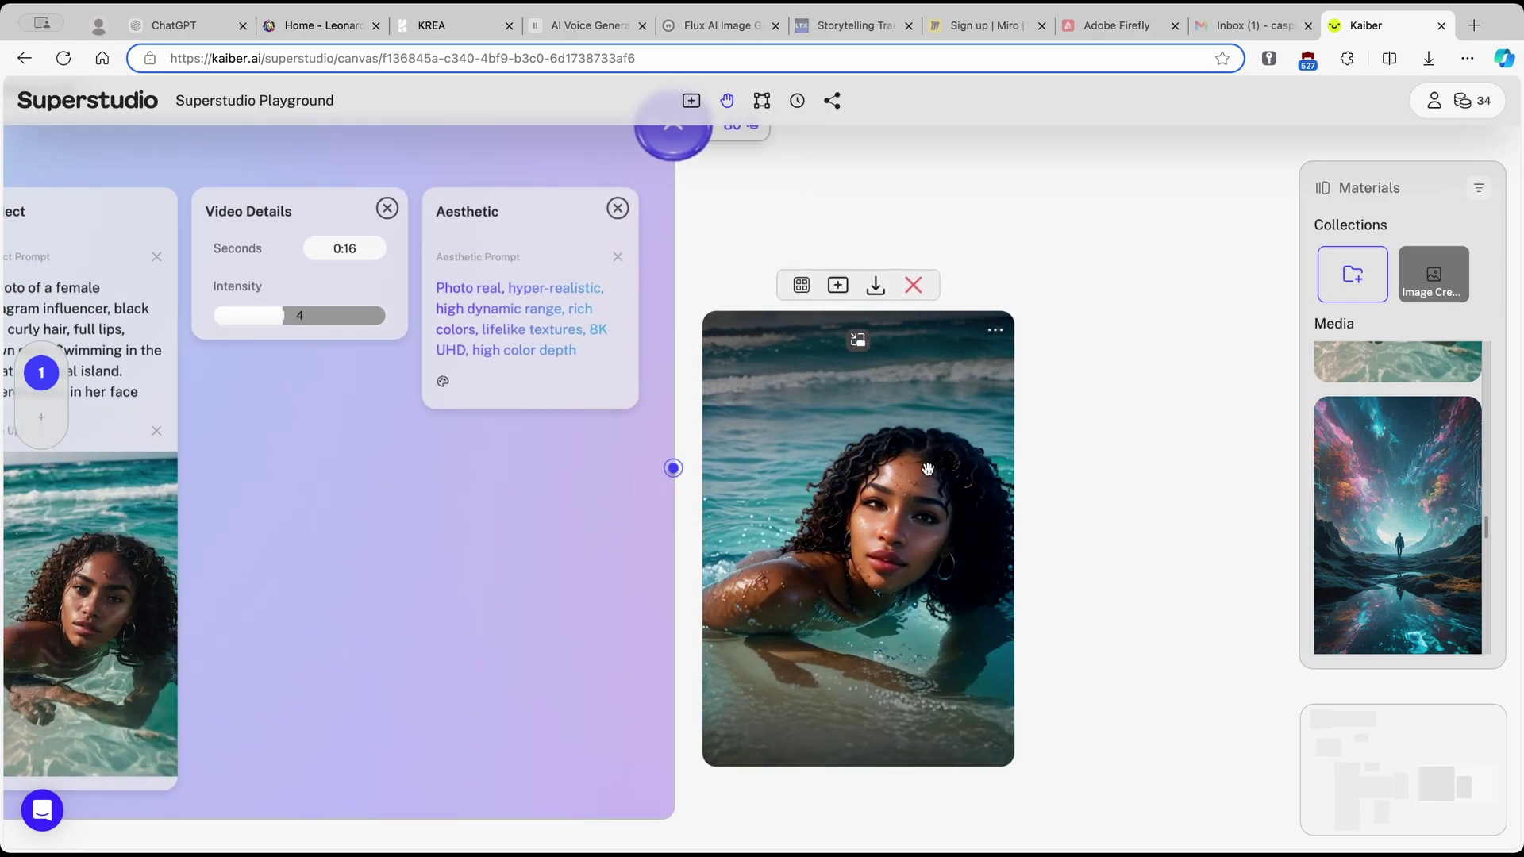
pyautogui.scroll(-2, 545, 411)
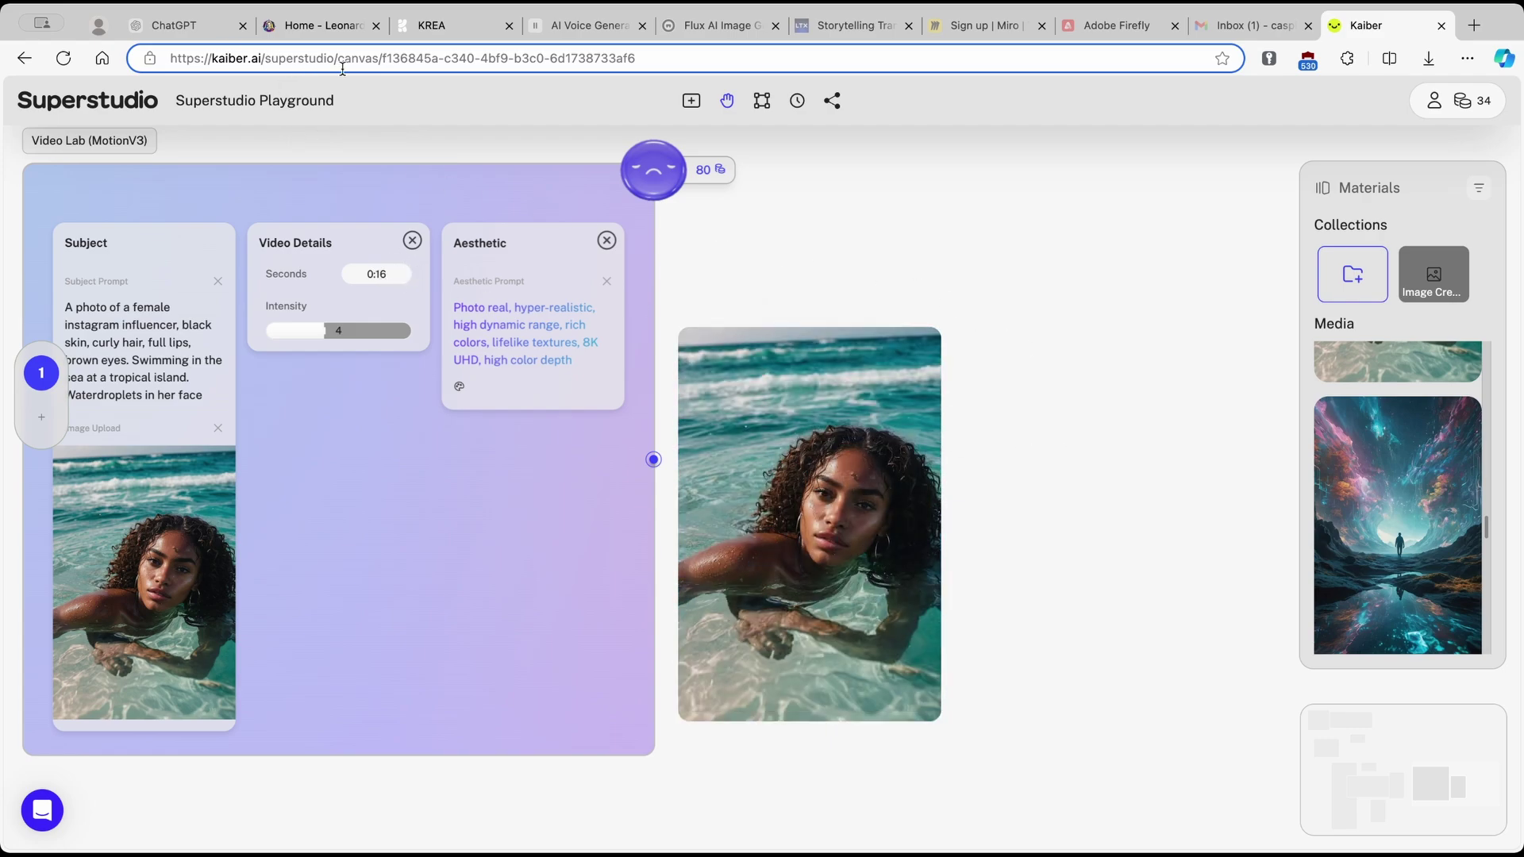
pyautogui.click(690, 100)
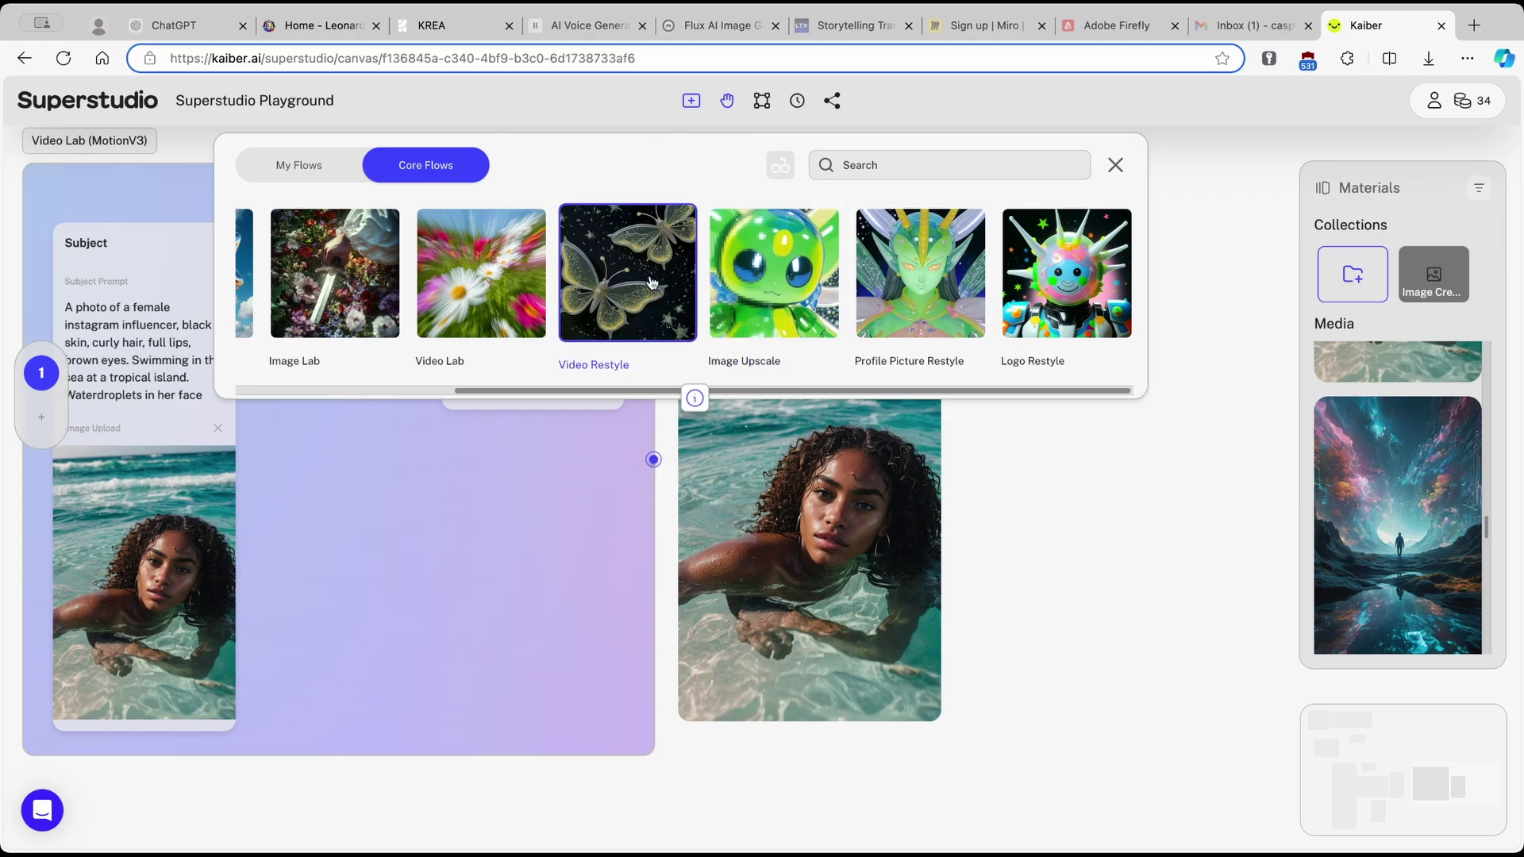
pyautogui.click(1115, 164)
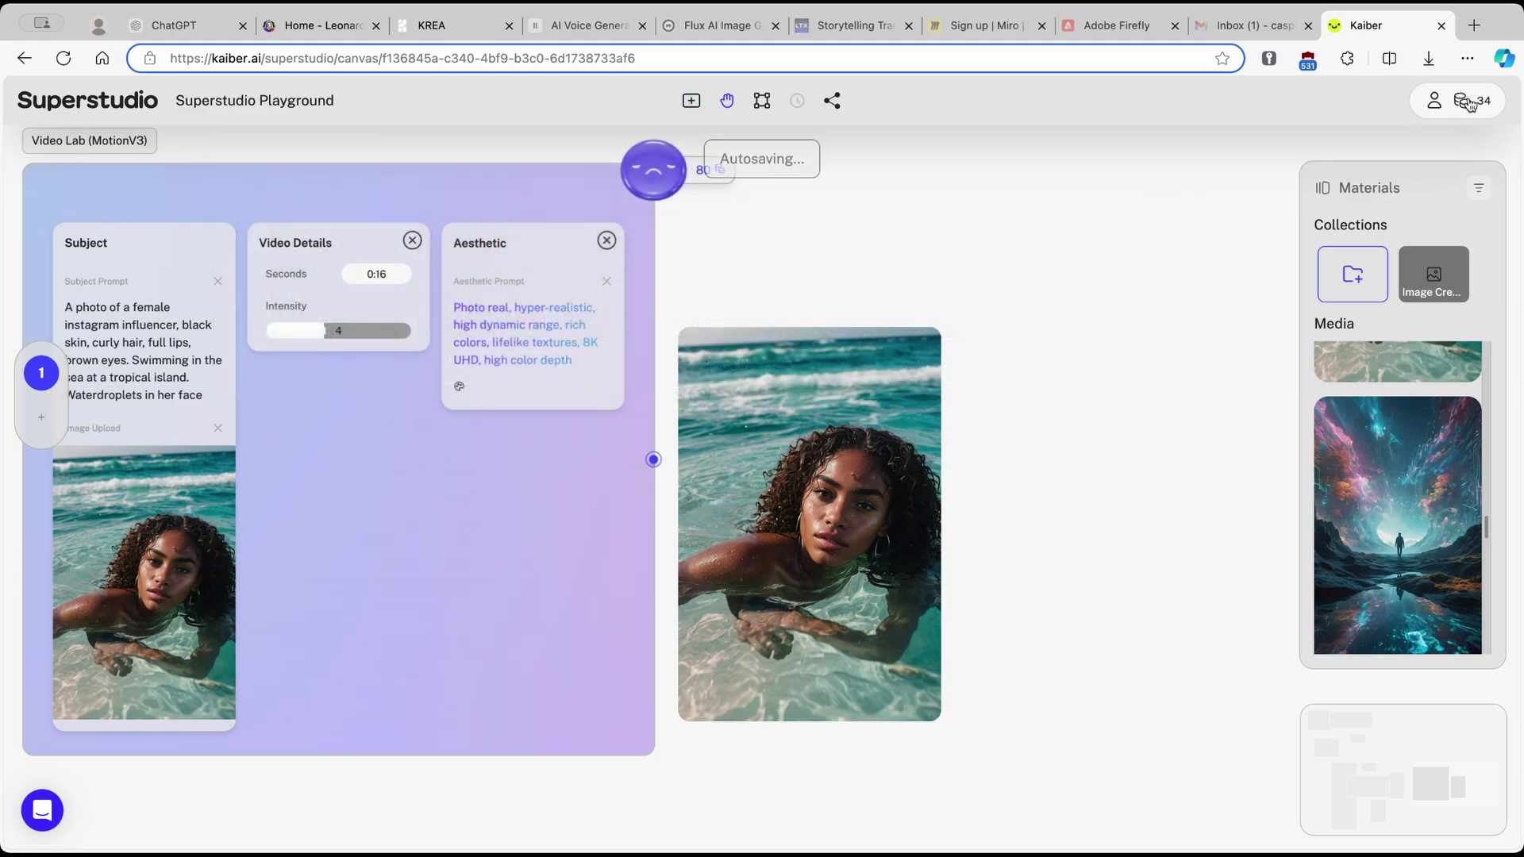